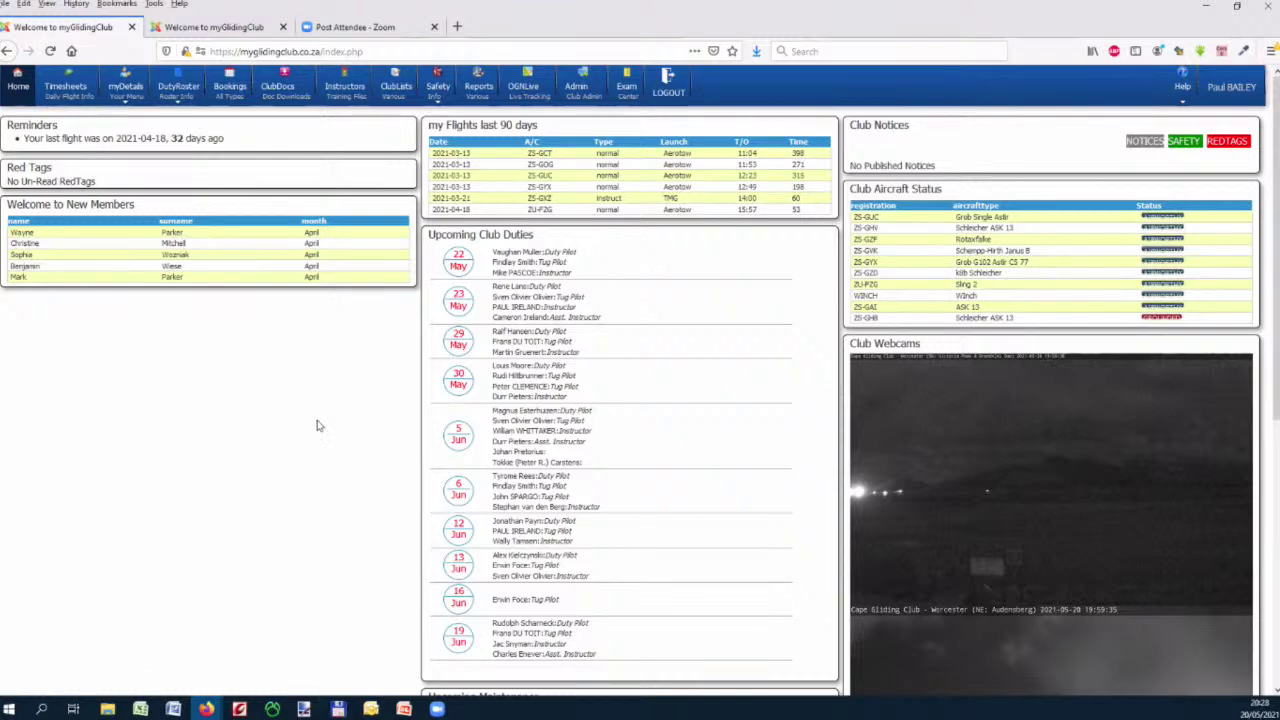
Start a new flight entry in the timesheets' flight folio and set the flight type to IntroPax
{"action": "left_click", "coordinate": [85, 90]}
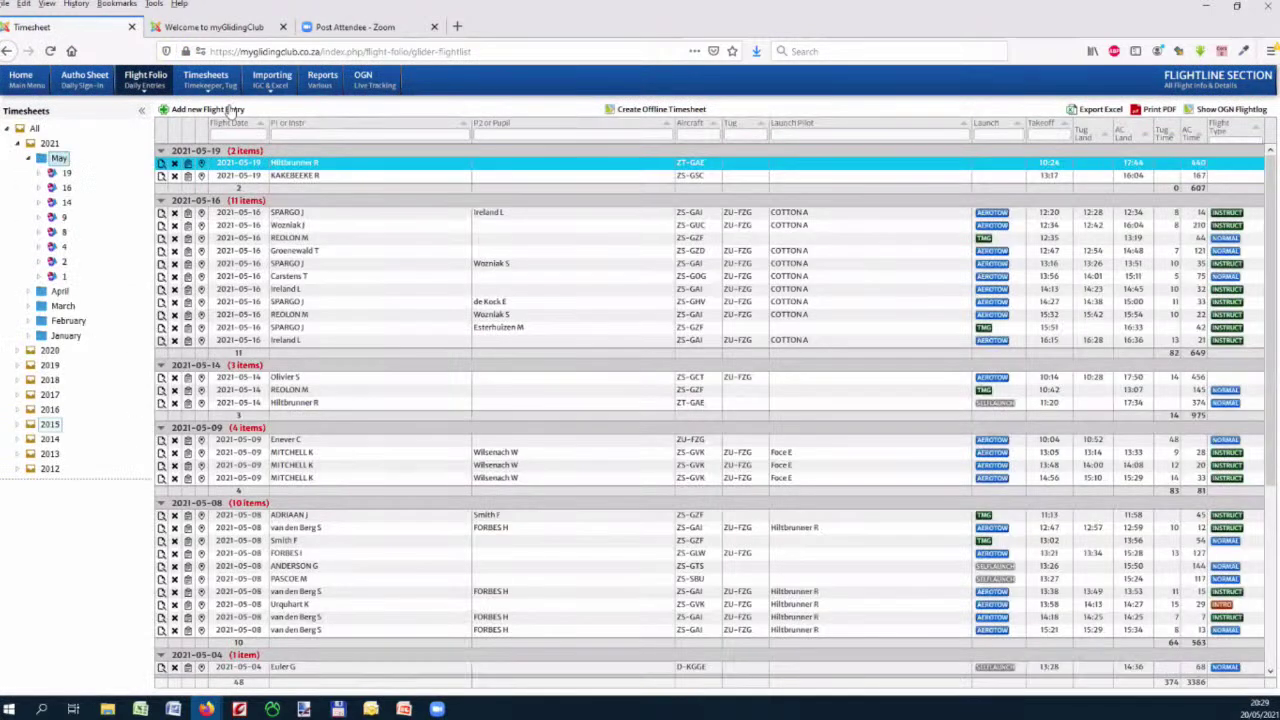
{"action": "left_click", "coordinate": [226, 110]}
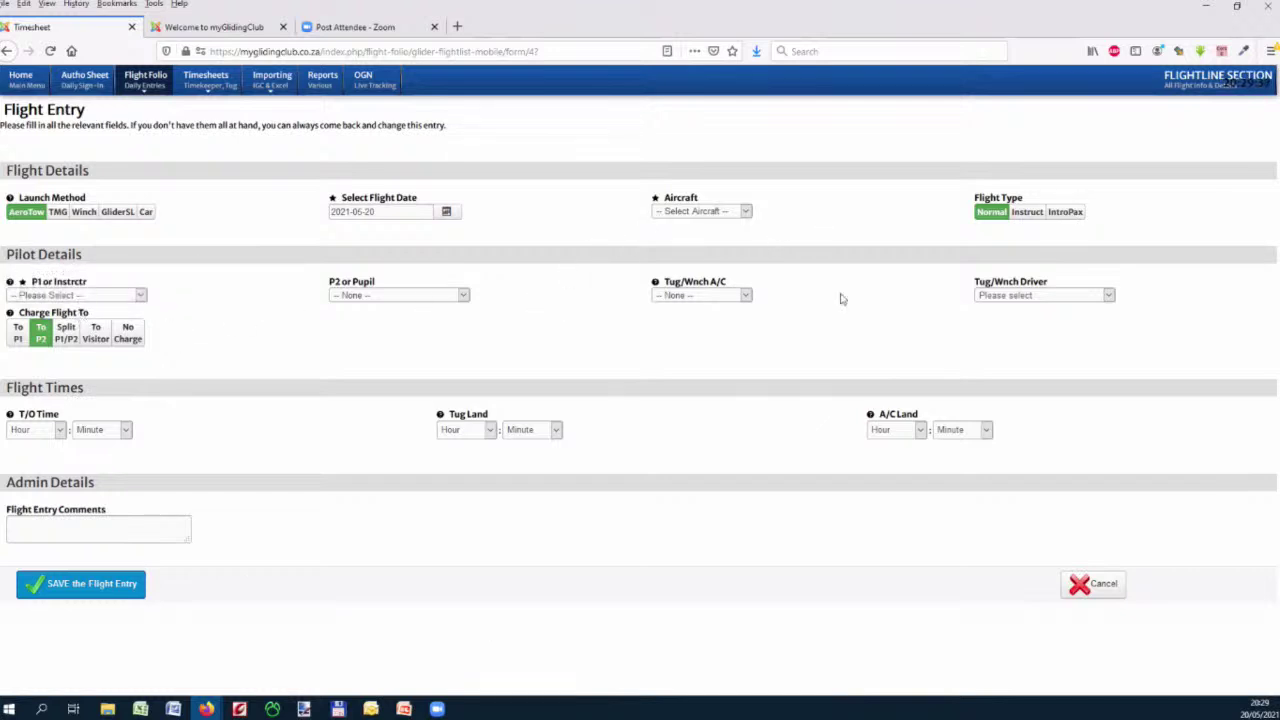
{"action": "left_click", "coordinate": [1025, 212]}
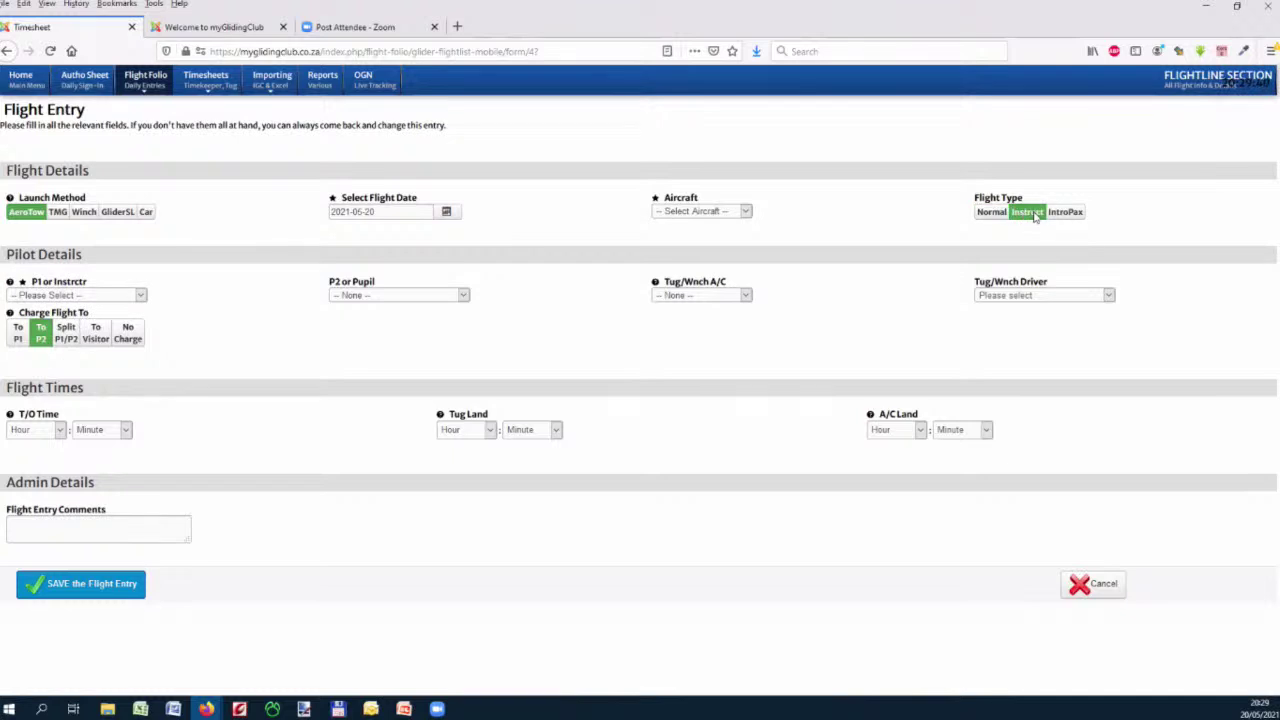
{"action": "left_click", "coordinate": [1063, 213]}
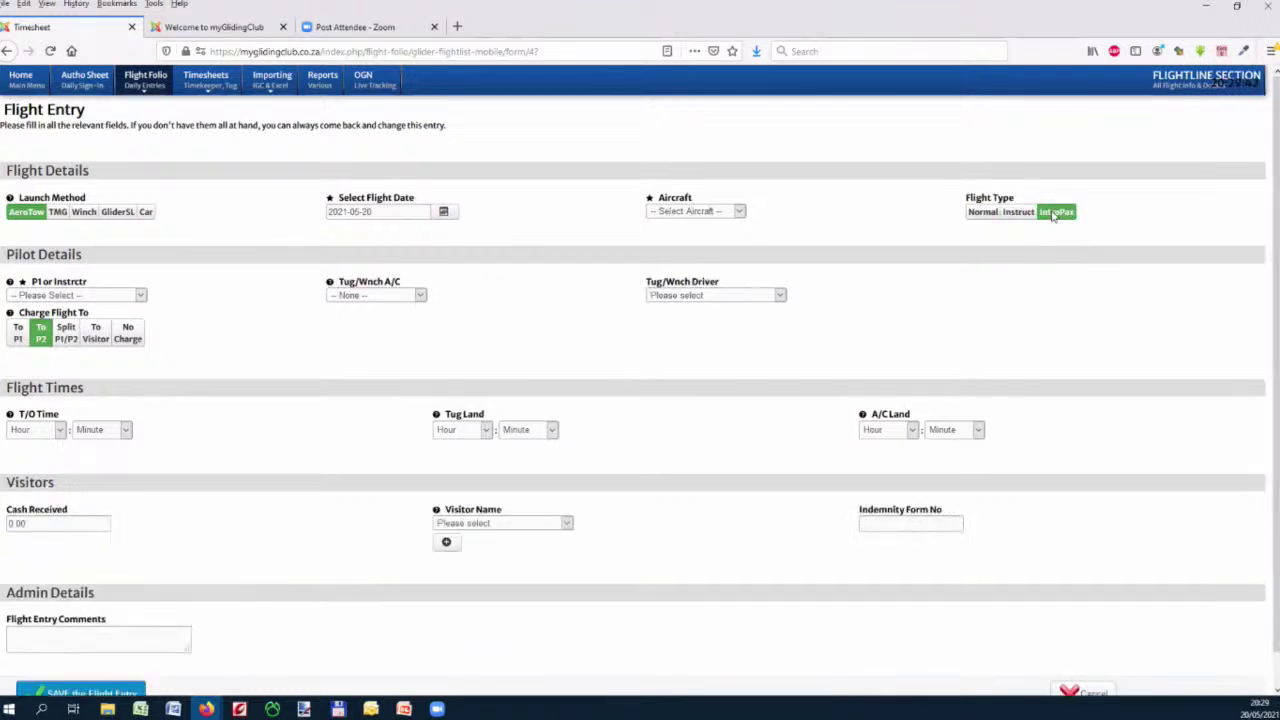
Select an existing visitor's name in the flight entry's Visitors section and select the cash received amount
{"action": "scroll", "coordinate": [100, 520], "scroll_direction": "down", "scroll_amount": 1}
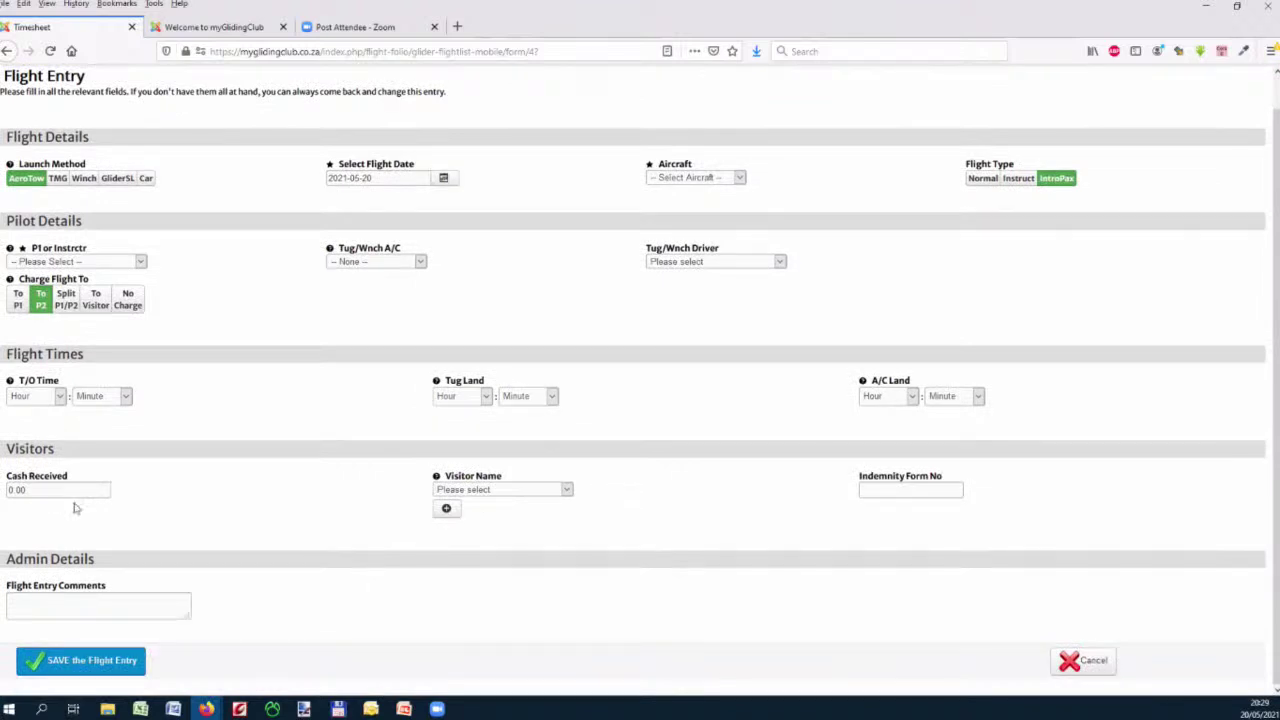
{"action": "left_click", "coordinate": [566, 489]}
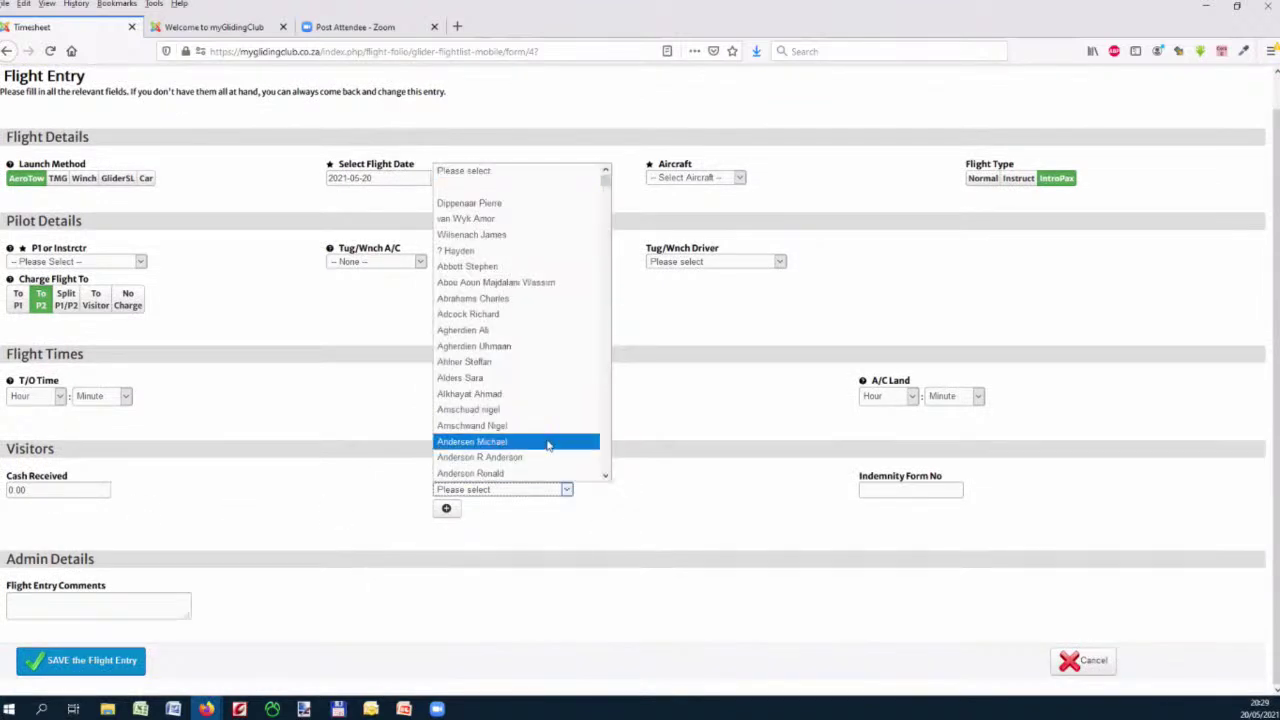
{"action": "scroll", "coordinate": [535, 338], "scroll_direction": "down", "scroll_amount": 1}
{"action": "scroll", "coordinate": [535, 338], "scroll_direction": "down", "scroll_amount": 6}
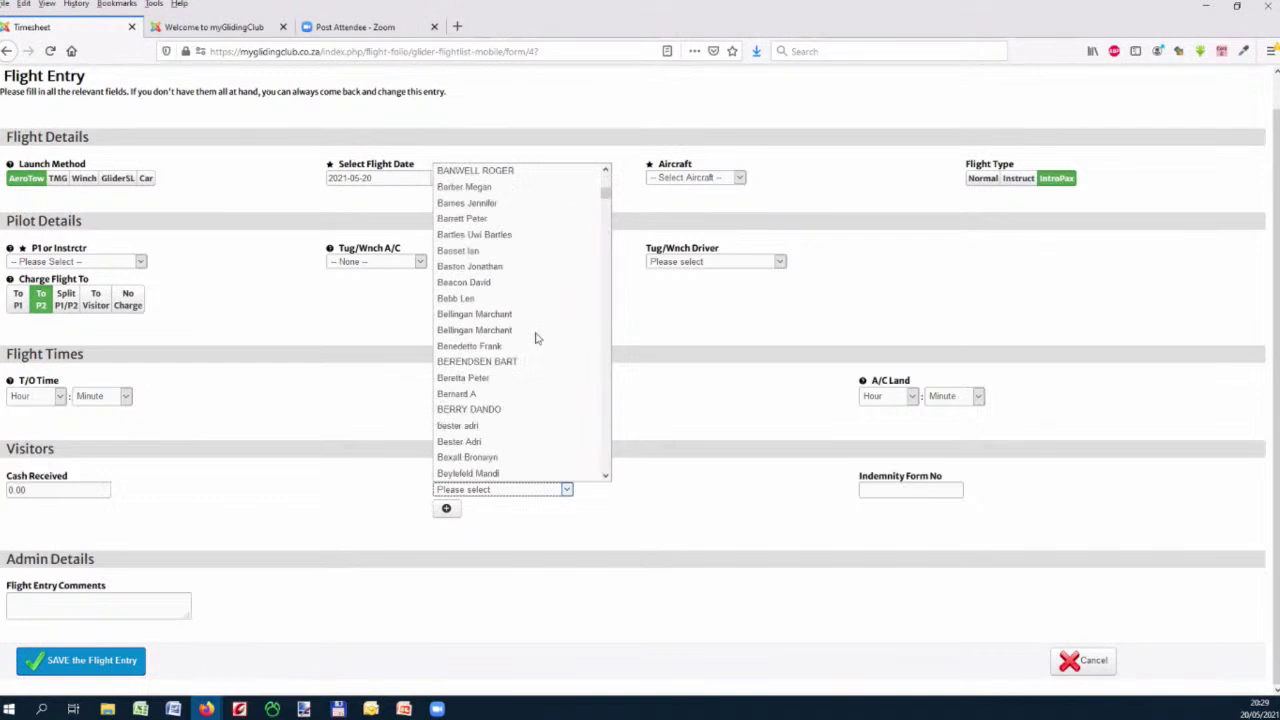
{"action": "left_click", "coordinate": [488, 362]}
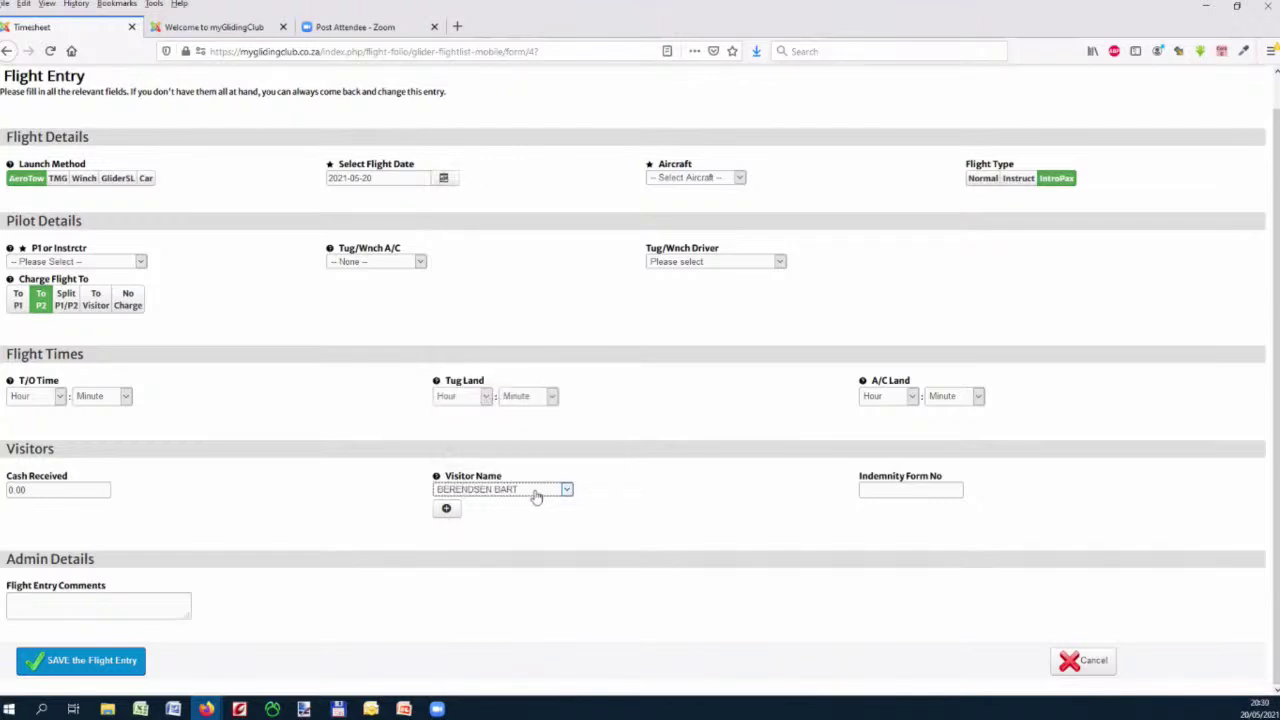
{"action": "left_click", "coordinate": [13, 490]}
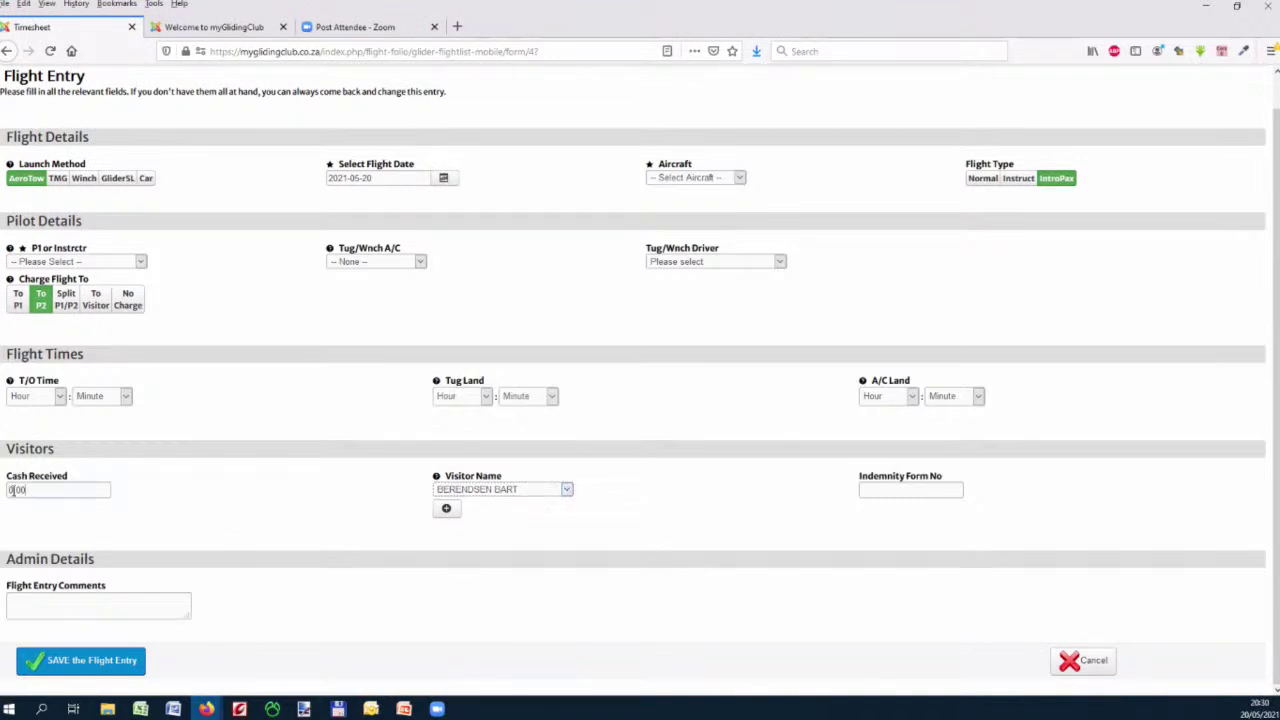
{"action": "double_click", "coordinate": [13, 490]}
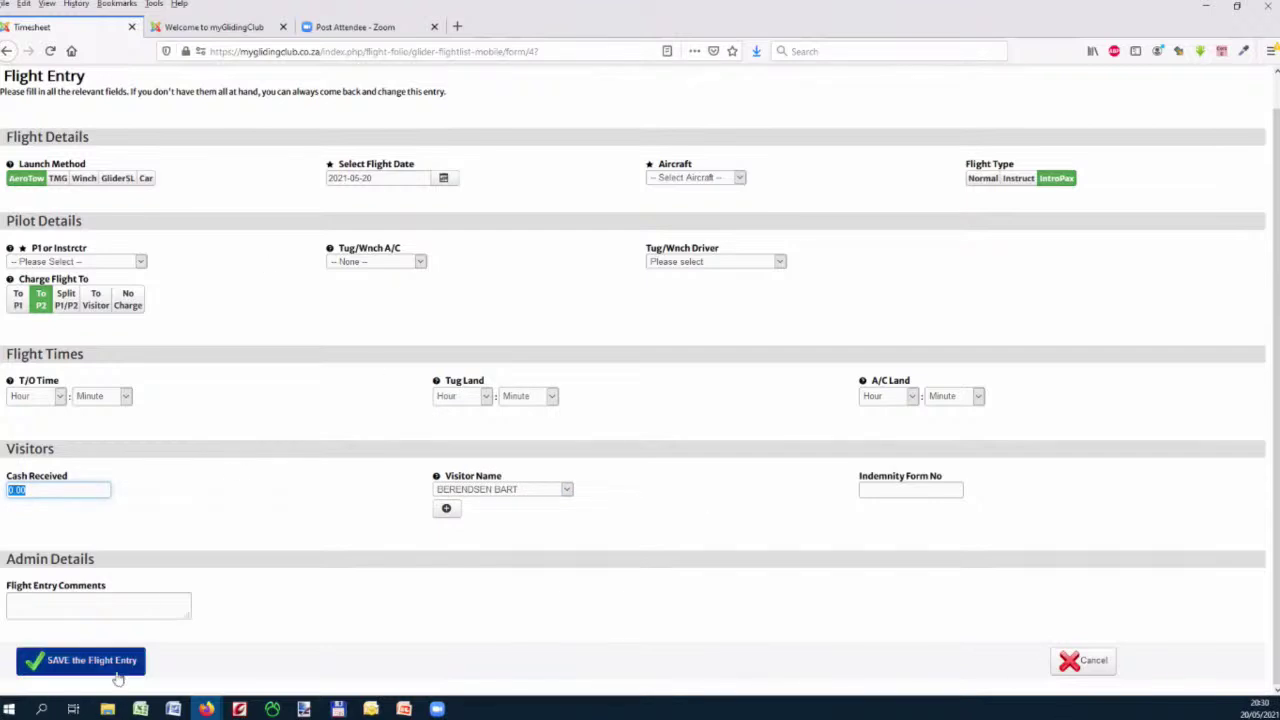
Fill in the pilot details: choose a P1 or instructor, tug aircraft ZS-GWZ and a tug driver
{"action": "scroll", "coordinate": [312, 323], "scroll_direction": "up", "scroll_amount": 1}
{"action": "left_click", "coordinate": [98, 296]}
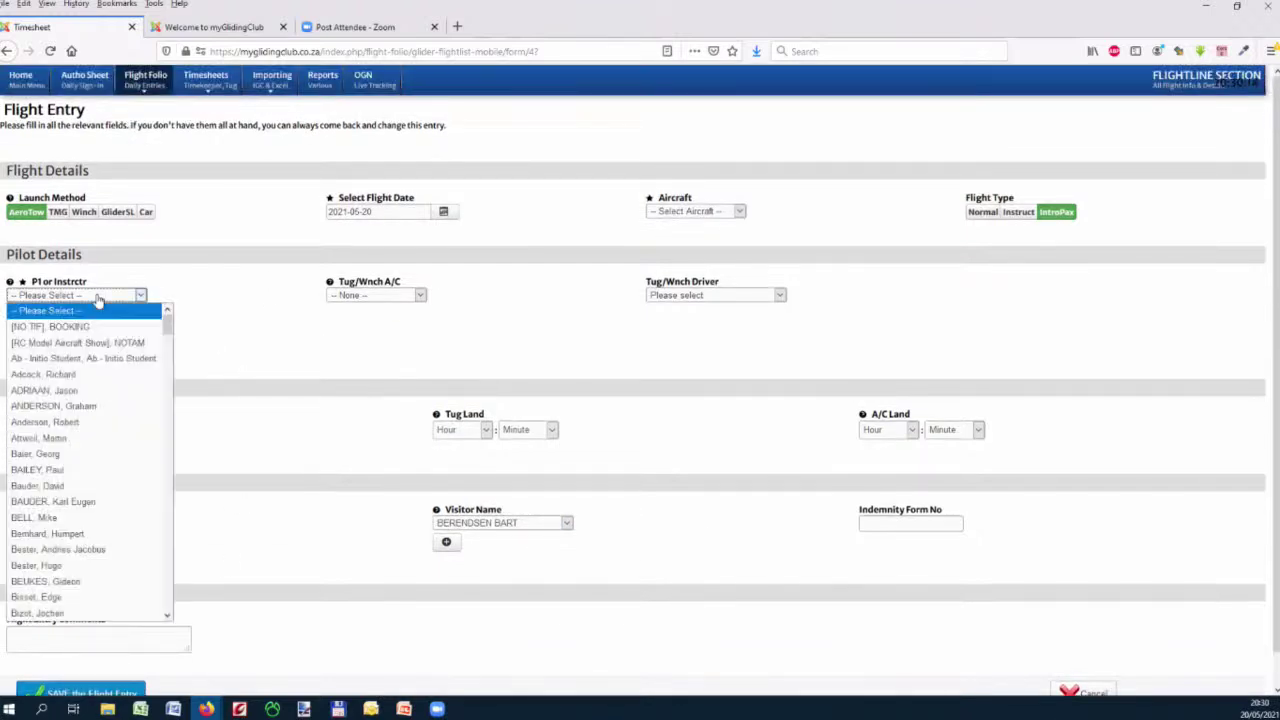
{"action": "scroll", "coordinate": [53, 485], "scroll_direction": "down", "scroll_amount": 4}
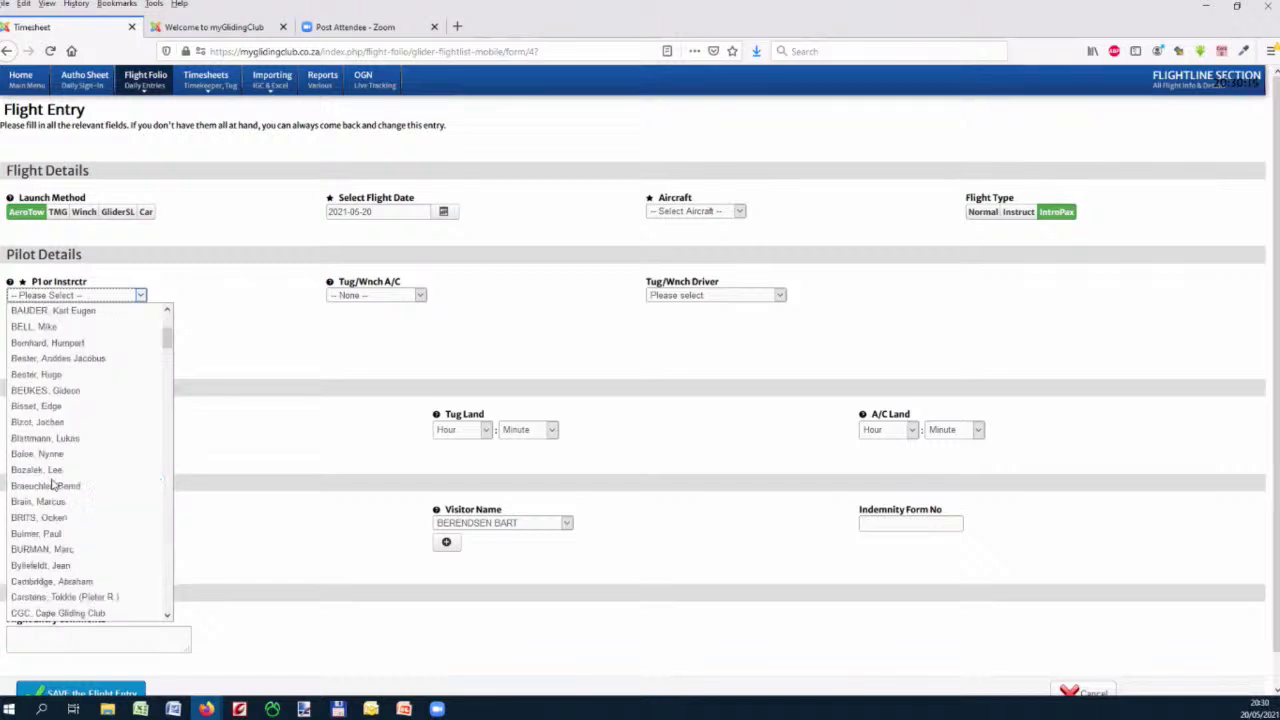
{"action": "left_click", "coordinate": [48, 518]}
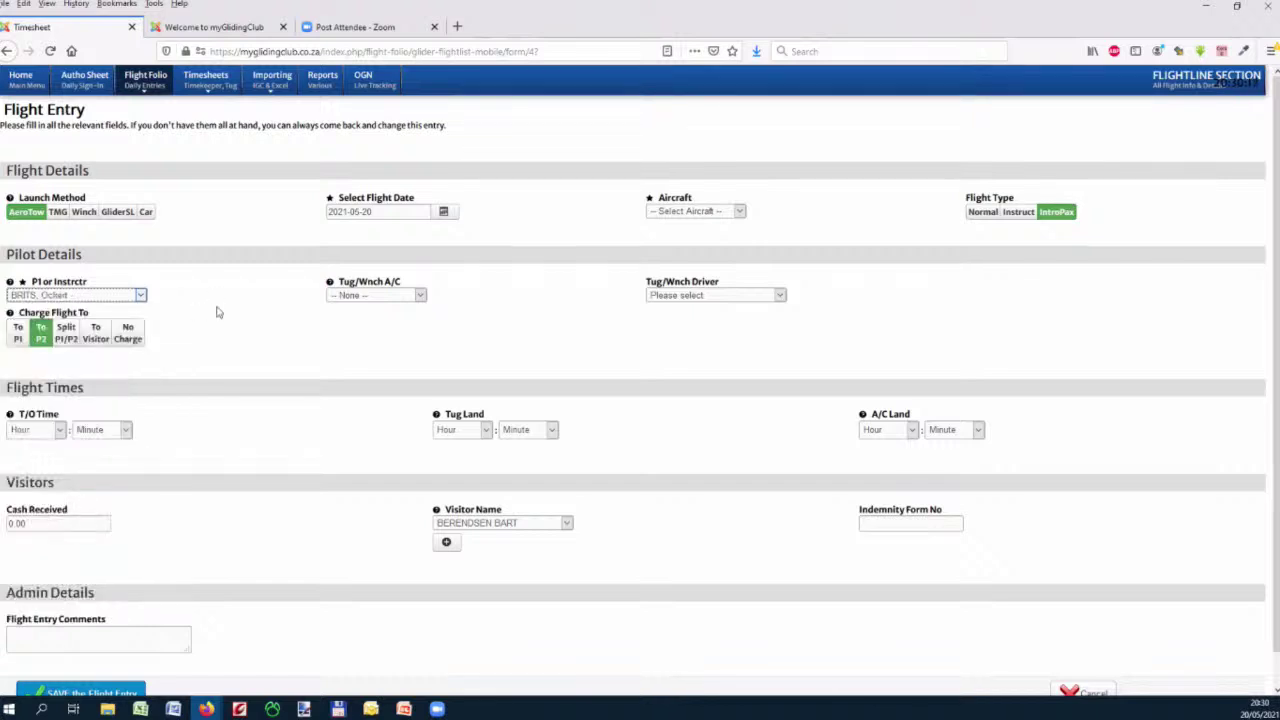
{"action": "left_click", "coordinate": [352, 296]}
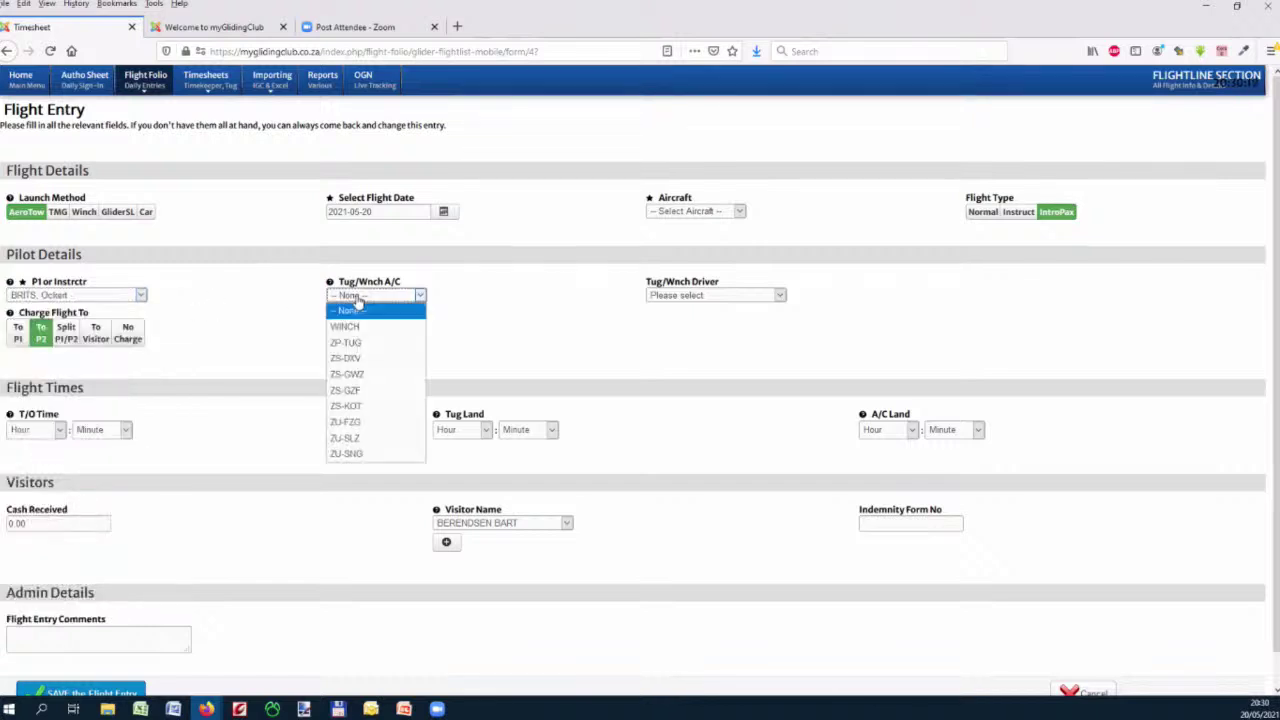
{"action": "left_click", "coordinate": [347, 375]}
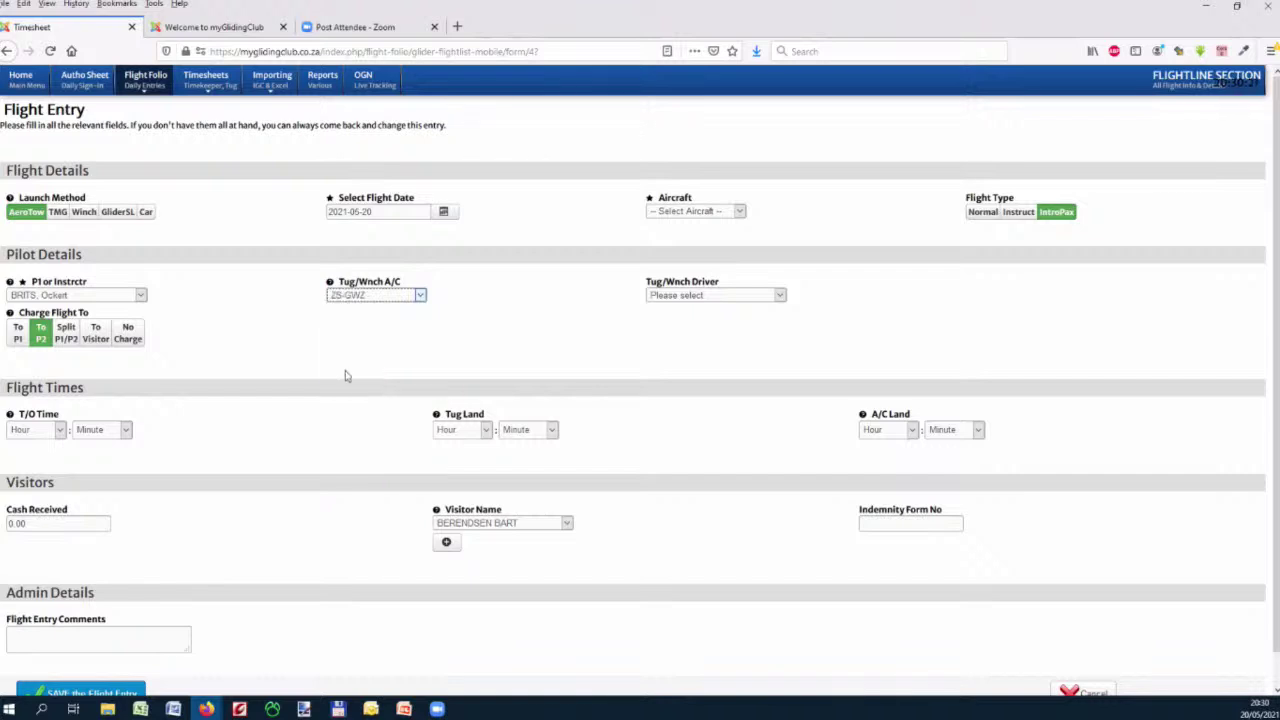
{"action": "left_click", "coordinate": [685, 300]}
{"action": "left_click", "coordinate": [686, 469]}
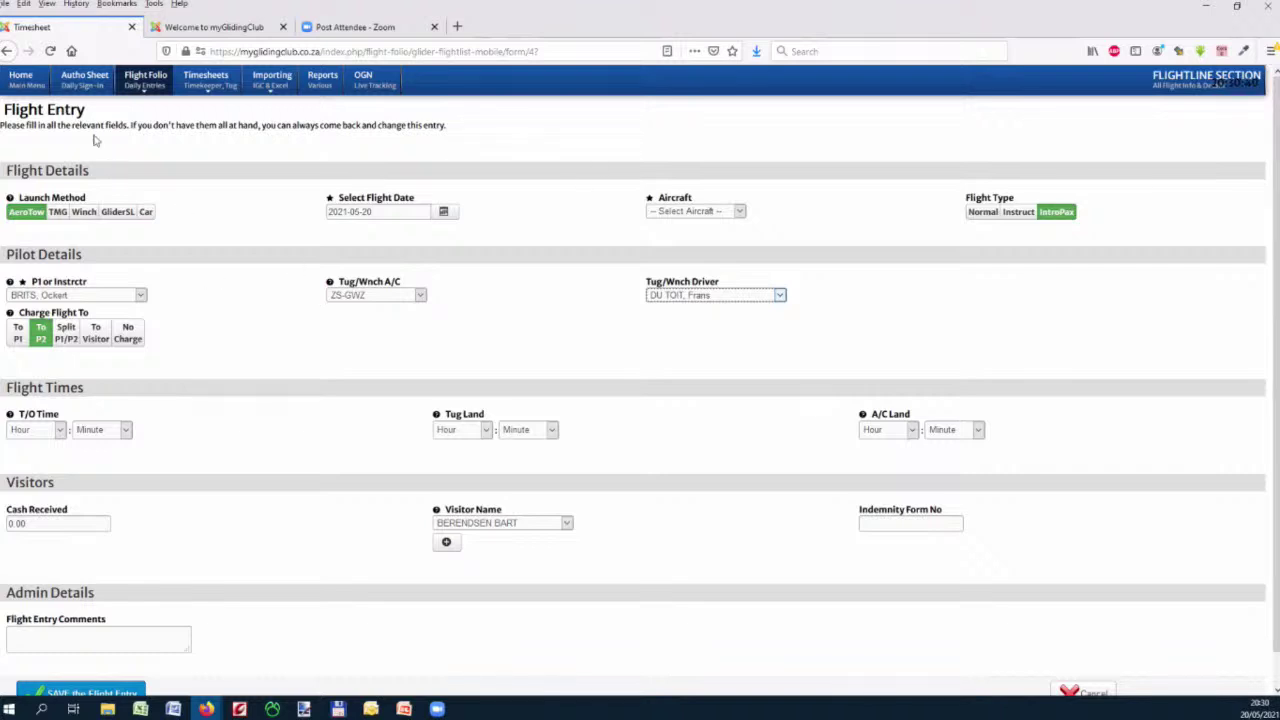
Leave the flight entry unsaved and return to the flight folio list through the home page
{"action": "left_click", "coordinate": [38, 88]}
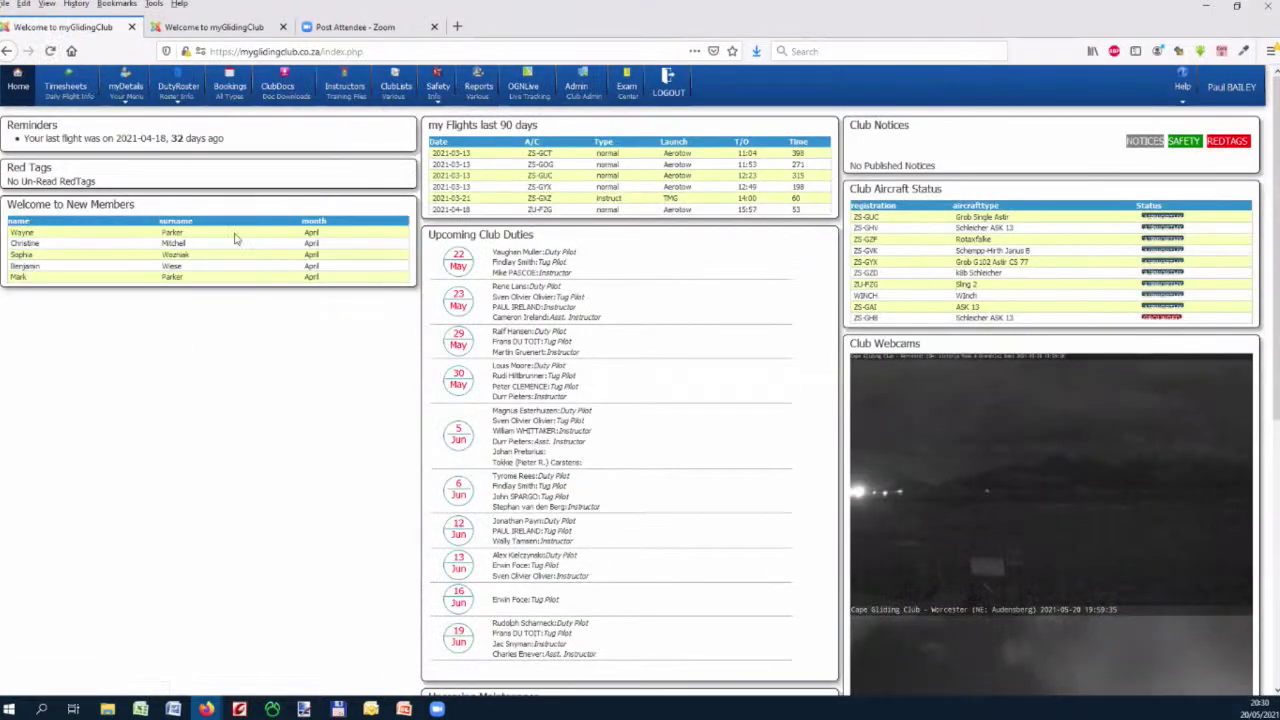
{"action": "left_click", "coordinate": [80, 92]}
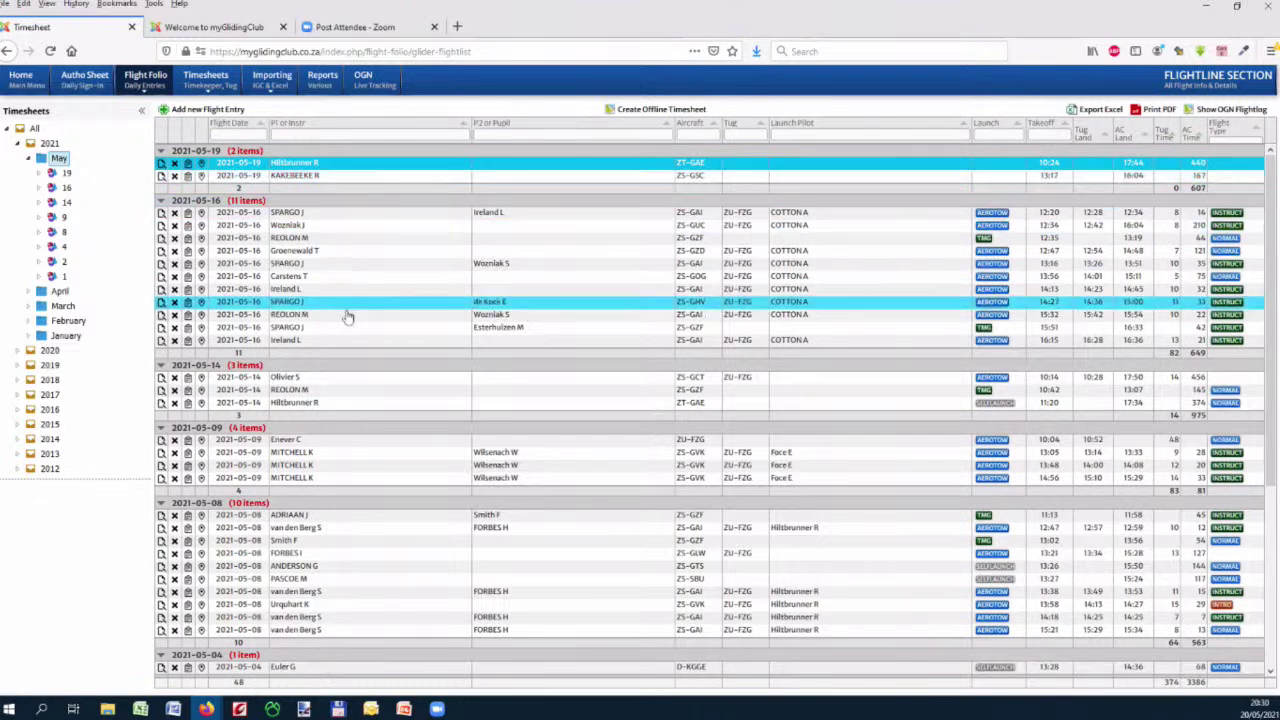
{"action": "left_click", "coordinate": [340, 168]}
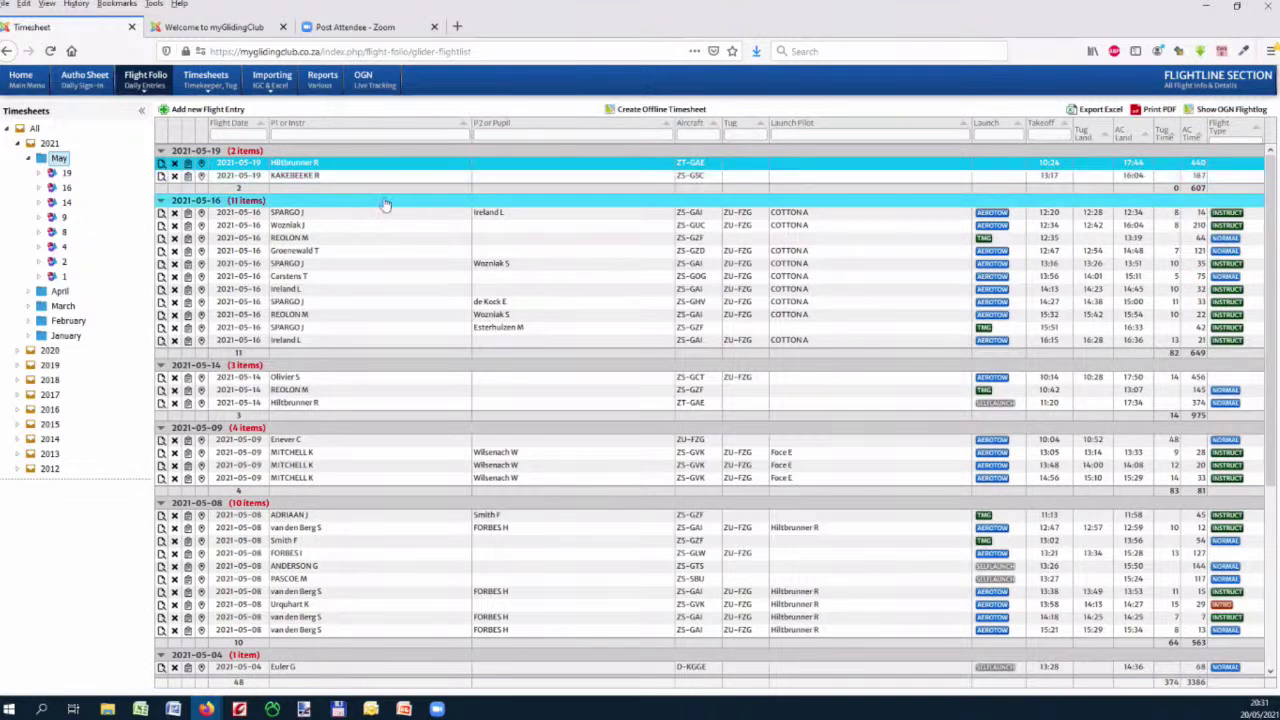
Examine the OGN flight log for 2021-05-19, including its takeoff and landing times, and close it
{"action": "left_click", "coordinate": [1225, 112]}
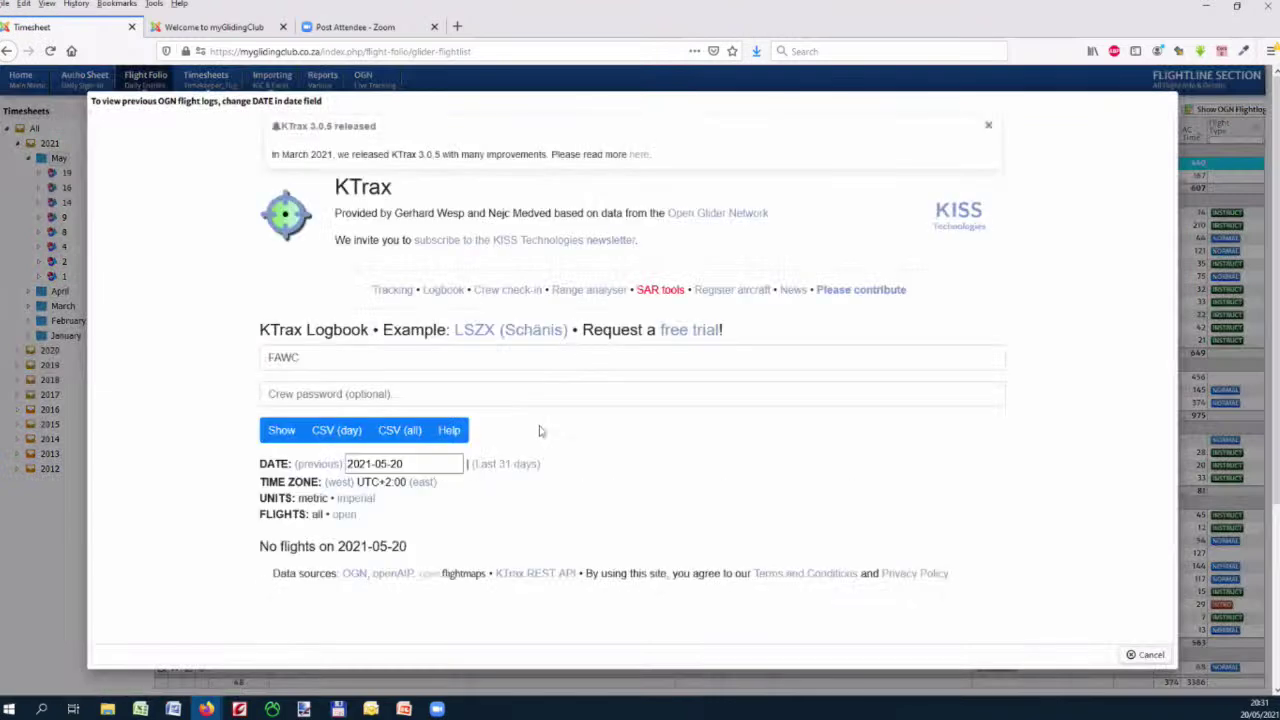
{"action": "left_click", "coordinate": [318, 465]}
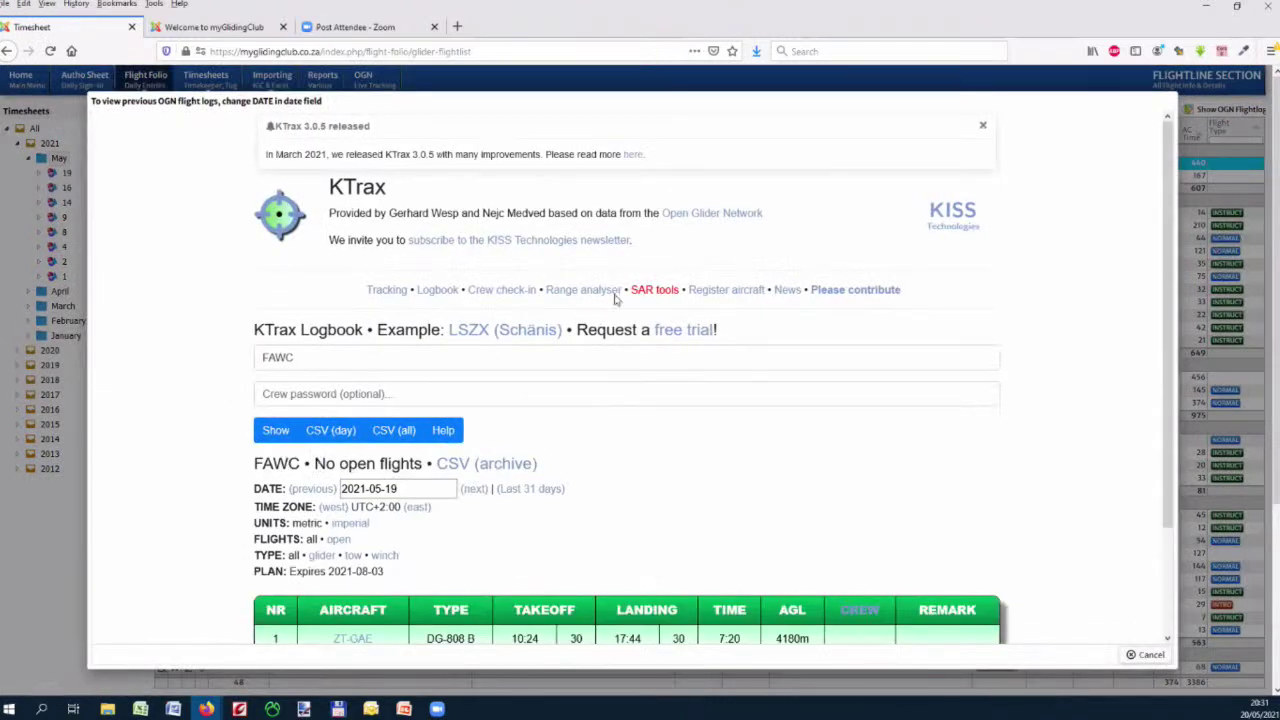
{"action": "scroll", "coordinate": [620, 305], "scroll_direction": "down", "scroll_amount": 3}
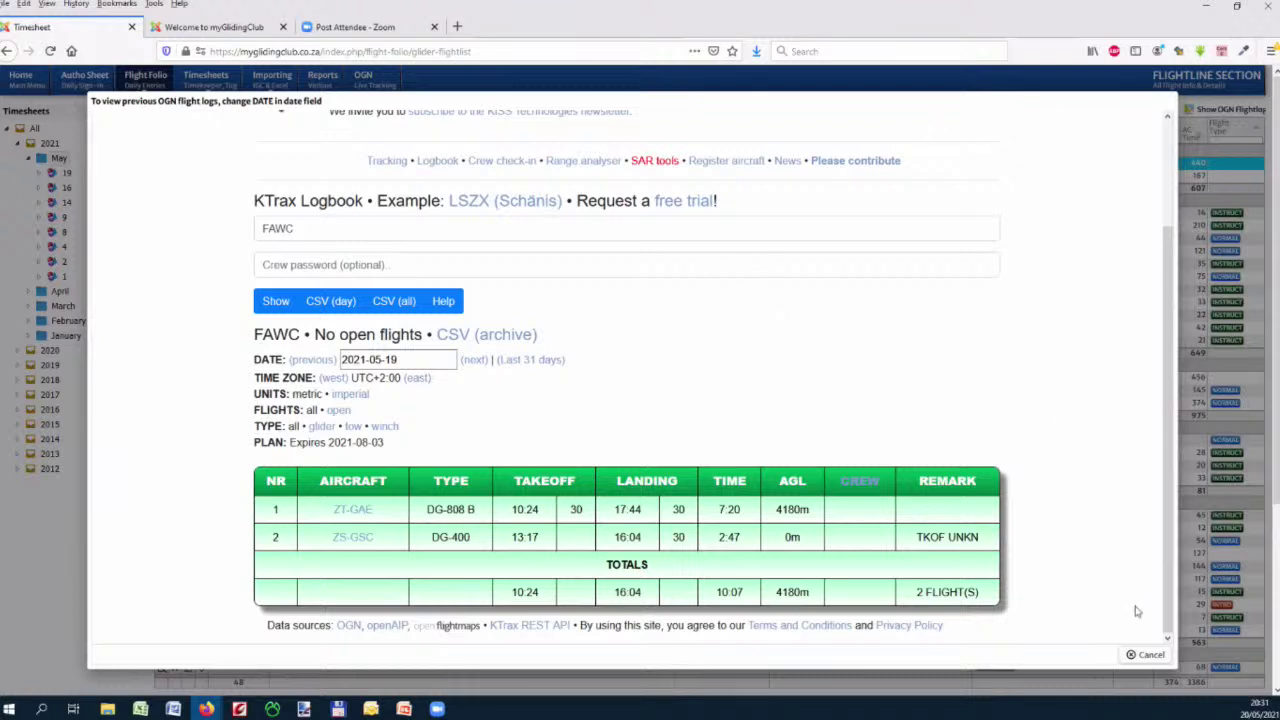
{"action": "left_click", "coordinate": [1141, 656]}
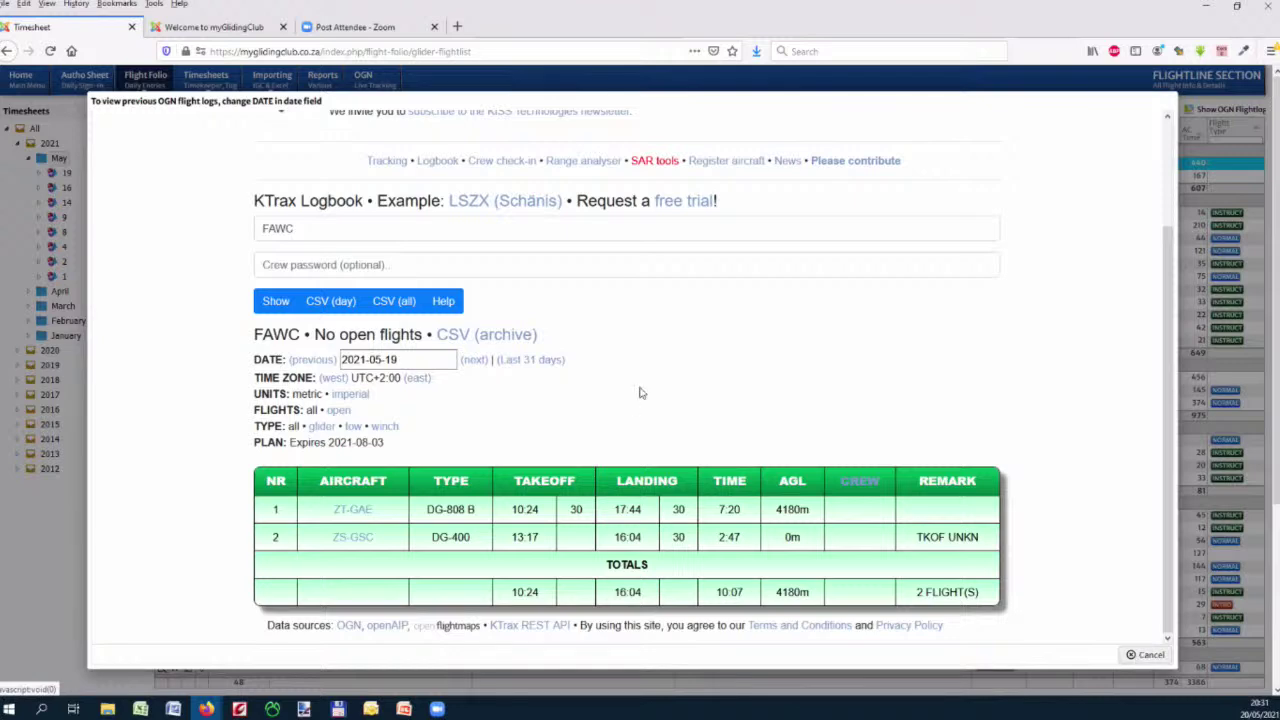
{"action": "left_click", "coordinate": [325, 180]}
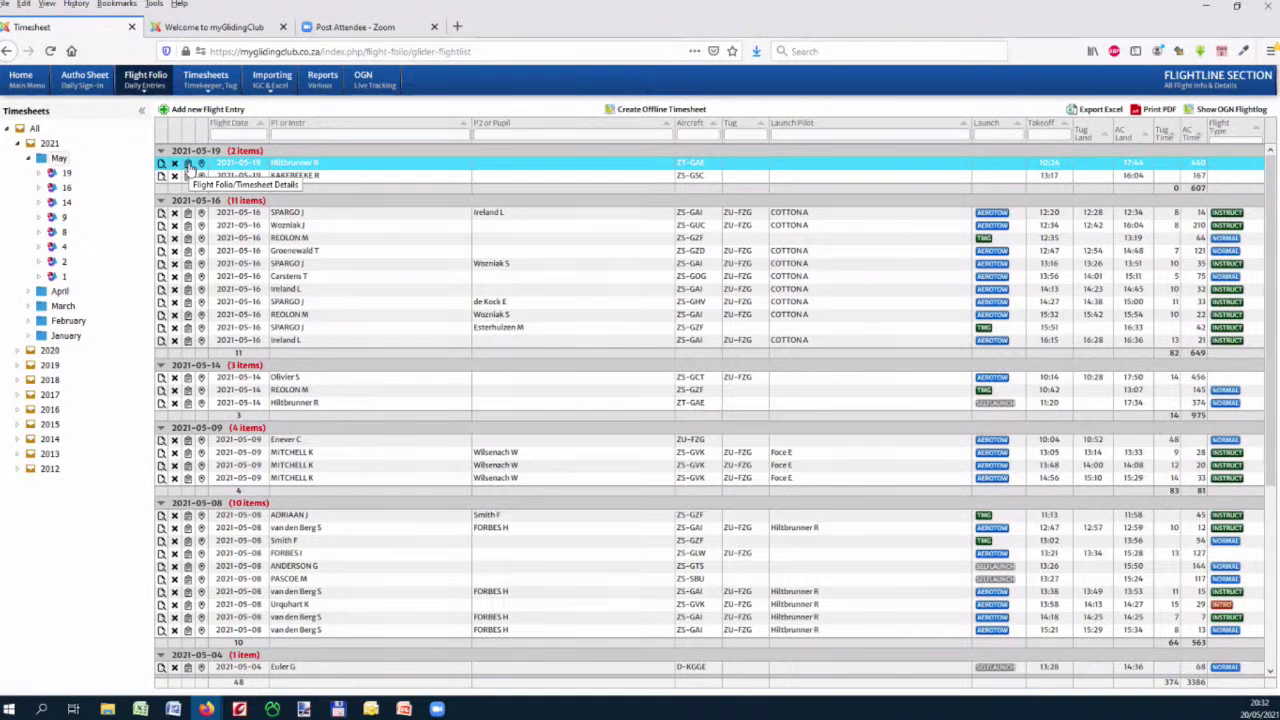
Open the desktop version of the timesheets in a new browser tab and switch to it
{"action": "mouse_move", "coordinate": [205, 82]}
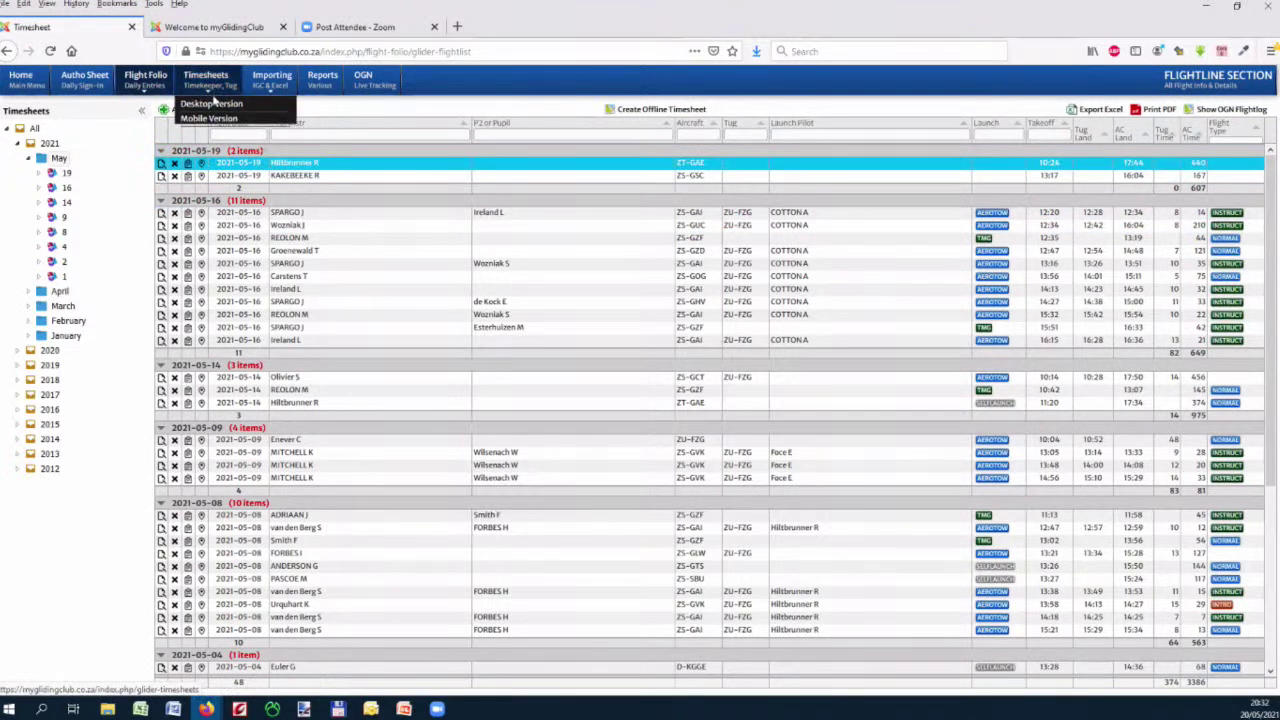
{"action": "right_click", "coordinate": [232, 108]}
{"action": "left_click", "coordinate": [270, 114]}
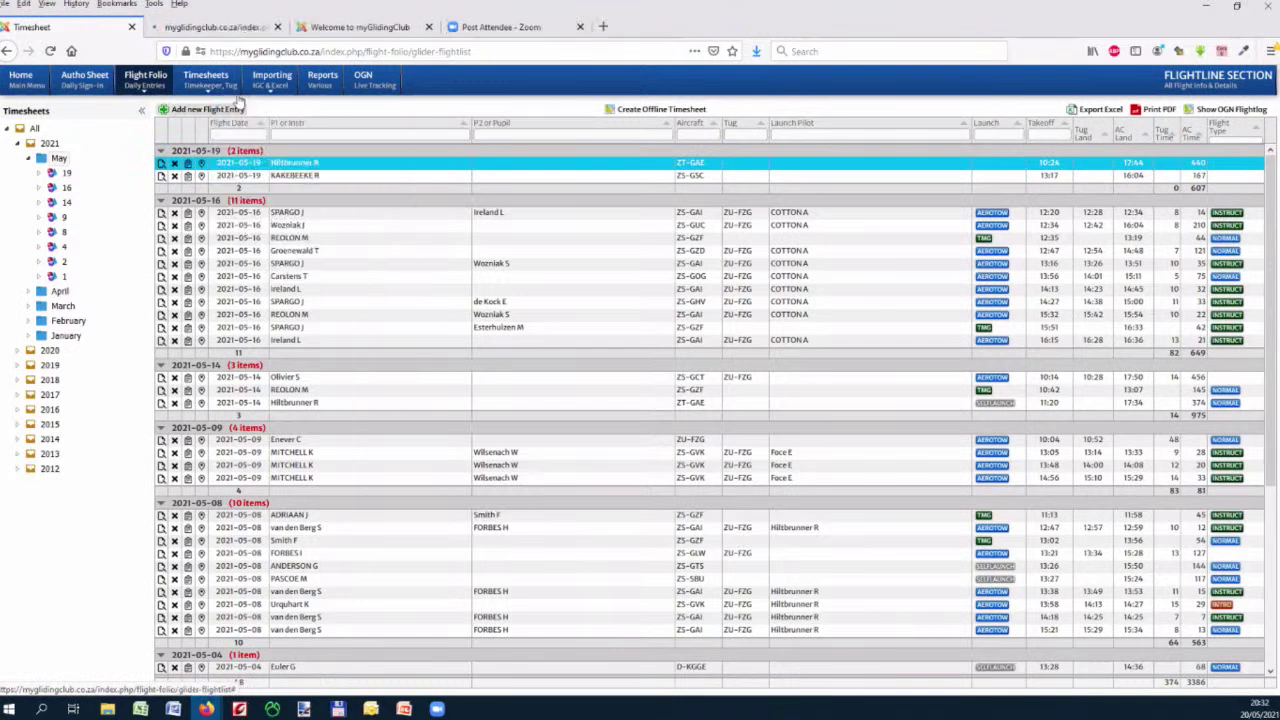
{"action": "left_click", "coordinate": [200, 27]}
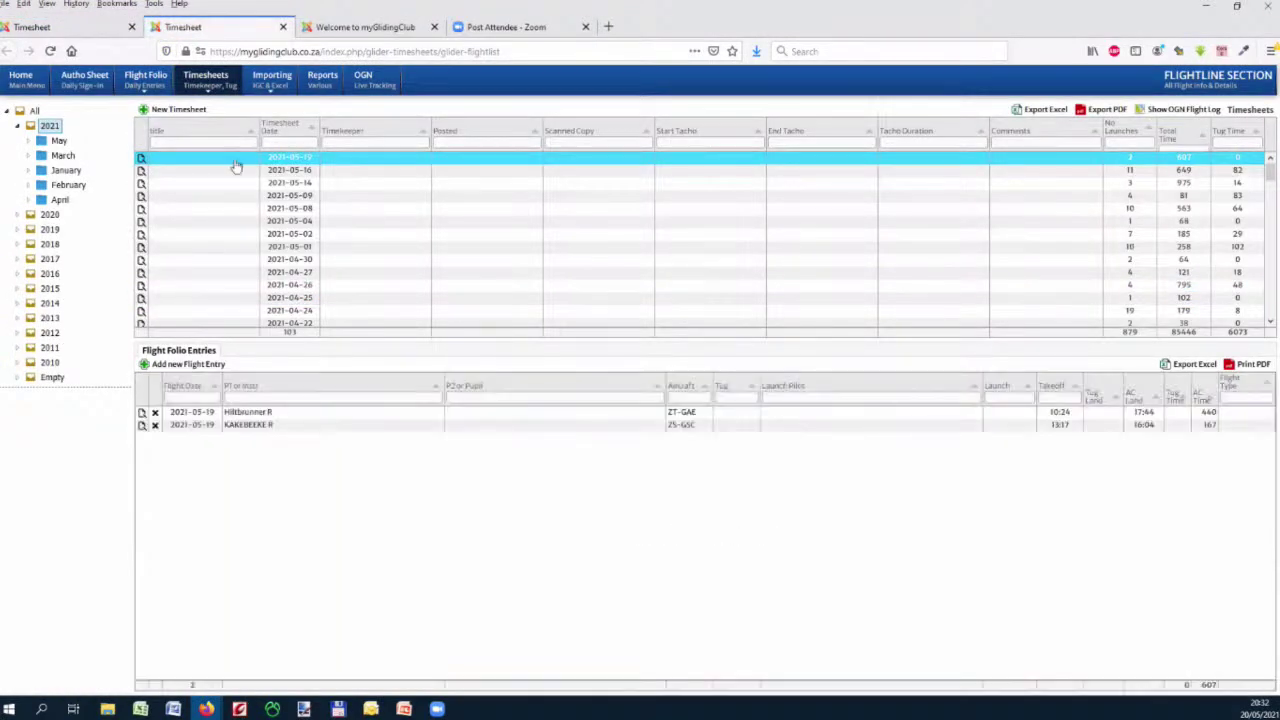
Open the 2021-05-19 timesheet for editing, examine its tug tacho and timekeeper fields, and close it without saving
{"action": "left_click", "coordinate": [142, 162]}
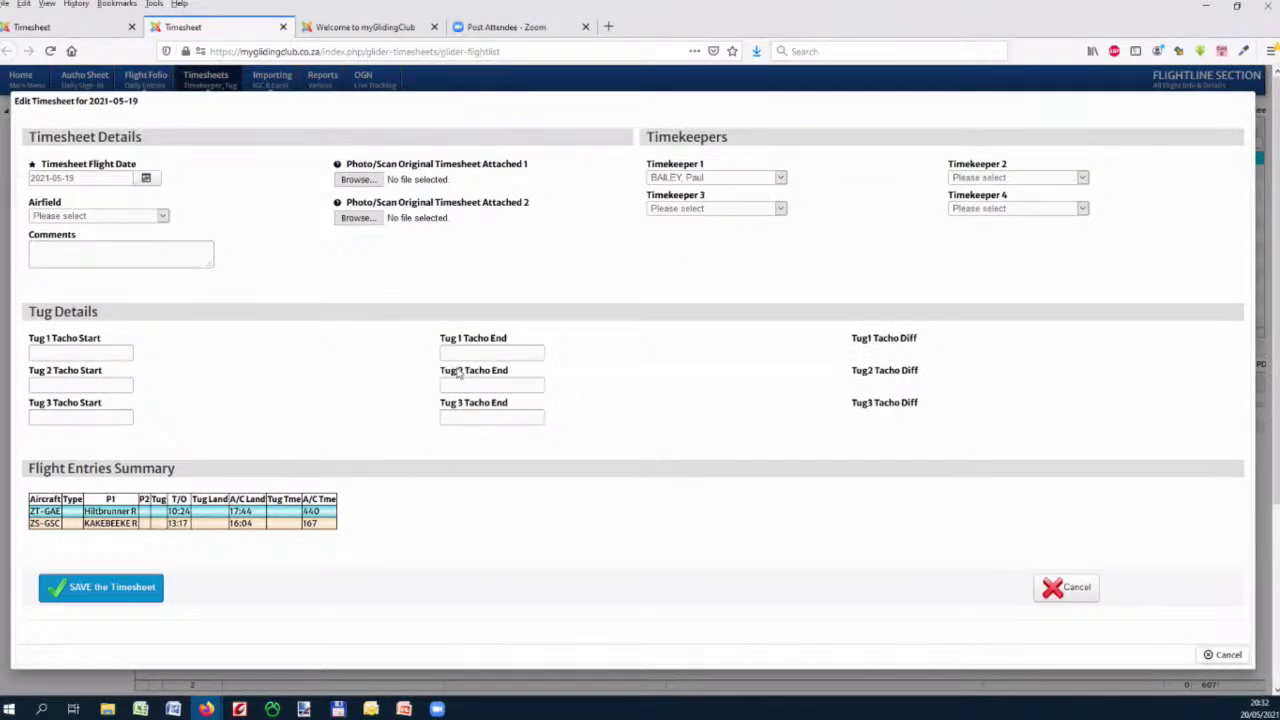
{"action": "left_click", "coordinate": [77, 350]}
{"action": "left_click", "coordinate": [1226, 655]}
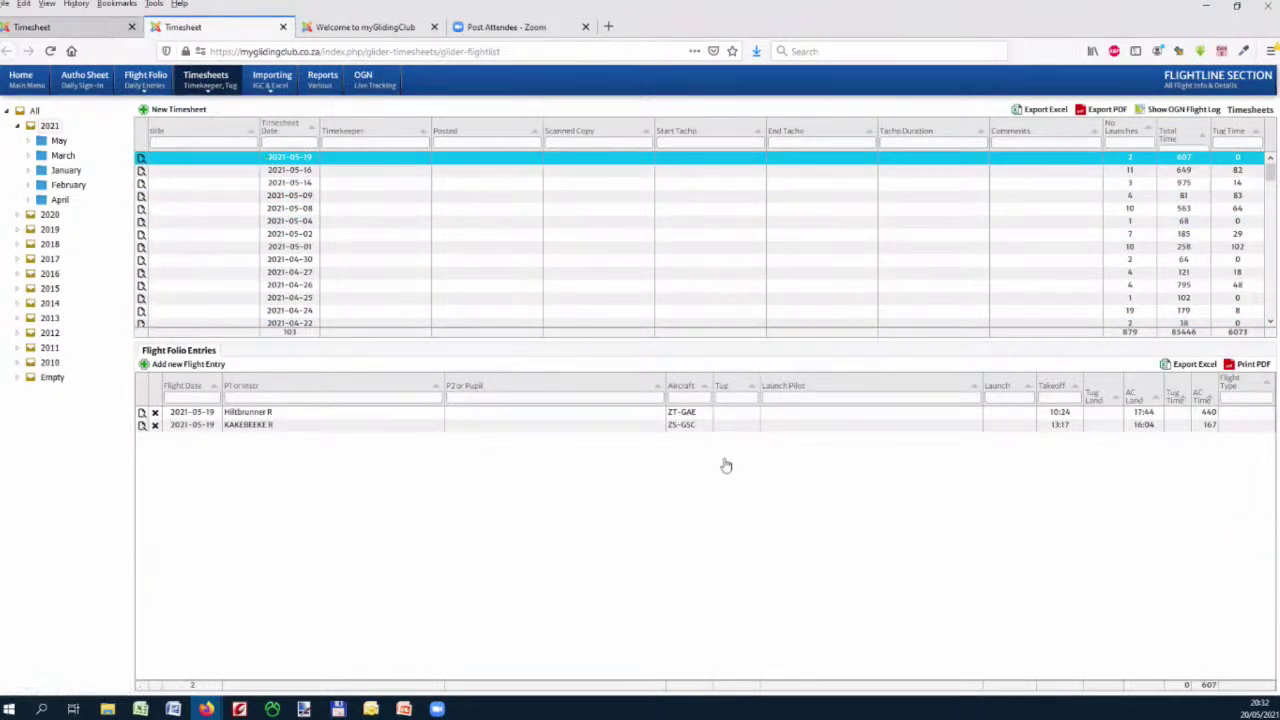
Return to the flight folio and create an offline timesheet dated 2021-05-22
{"action": "key", "text": "ctrl+Page_Up"}
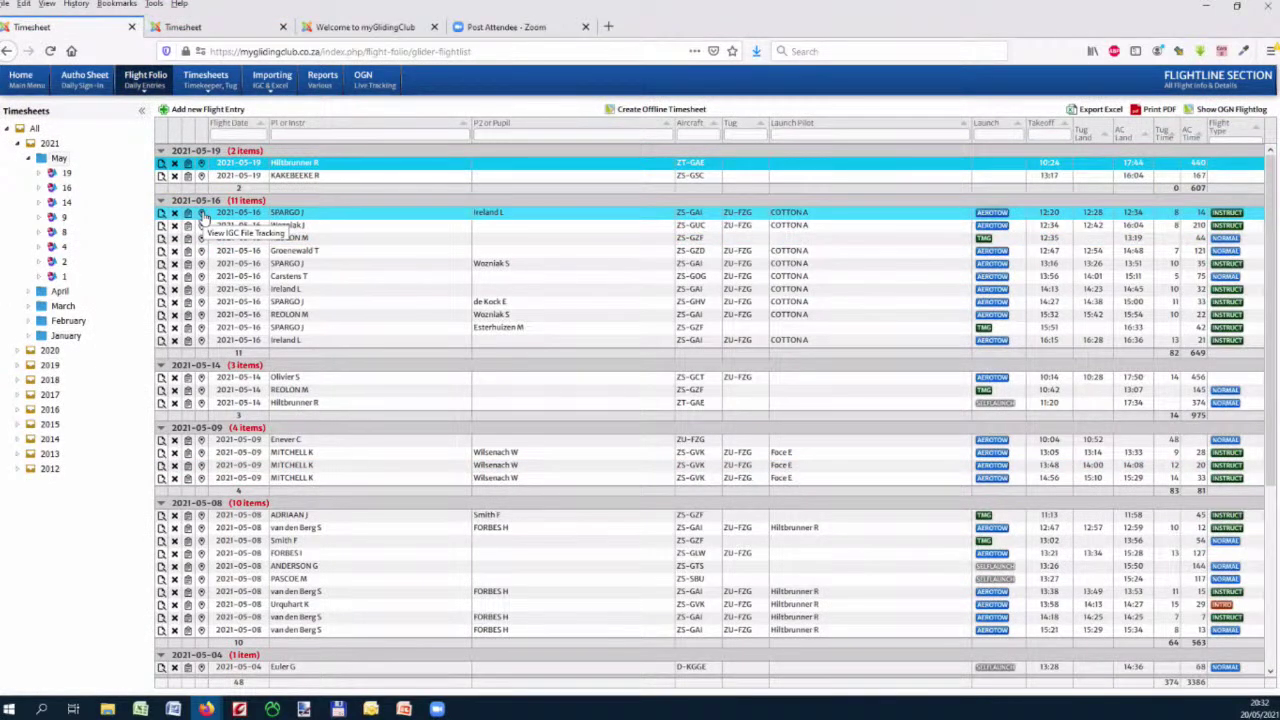
{"action": "mouse_move", "coordinate": [271, 86]}
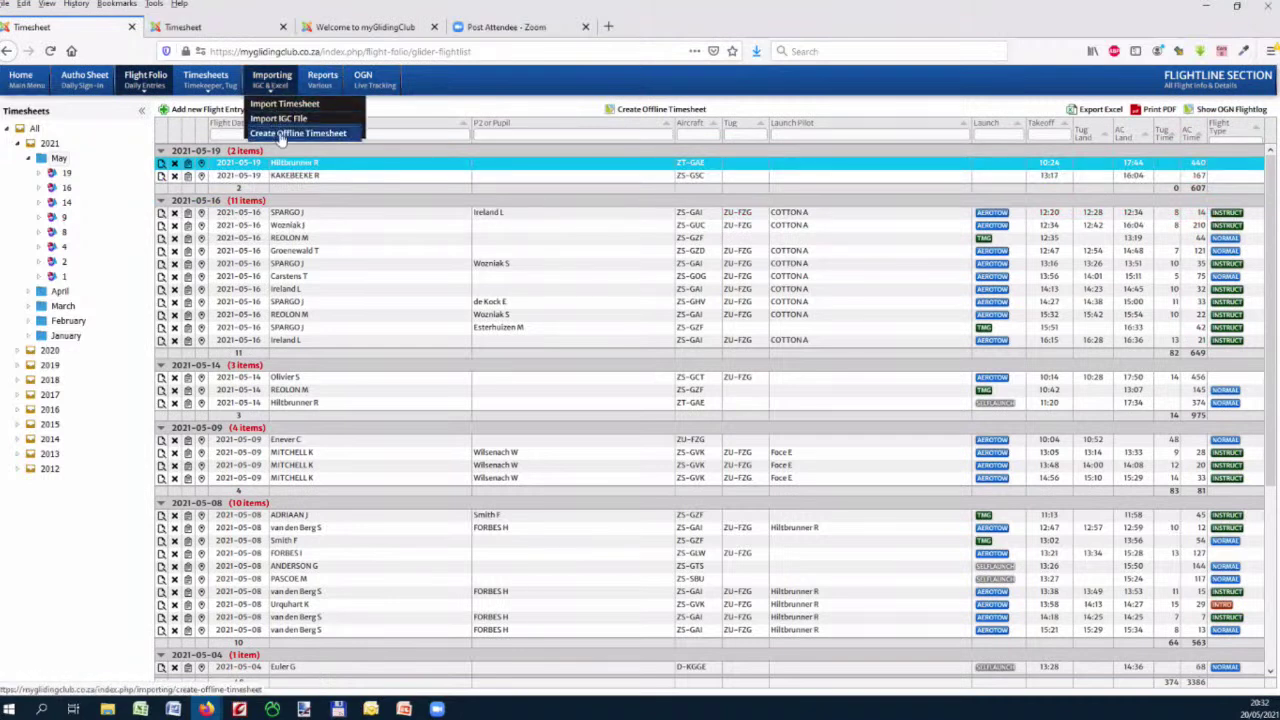
{"action": "left_click", "coordinate": [281, 138]}
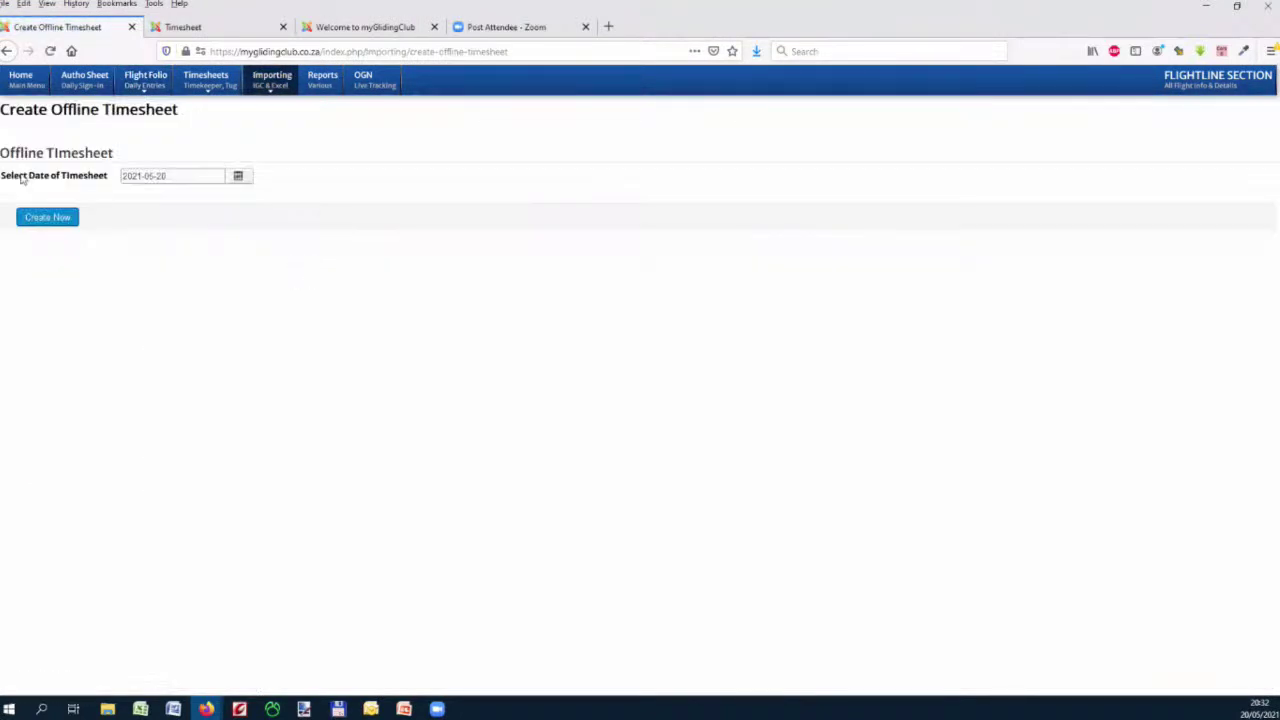
{"action": "left_click", "coordinate": [237, 176]}
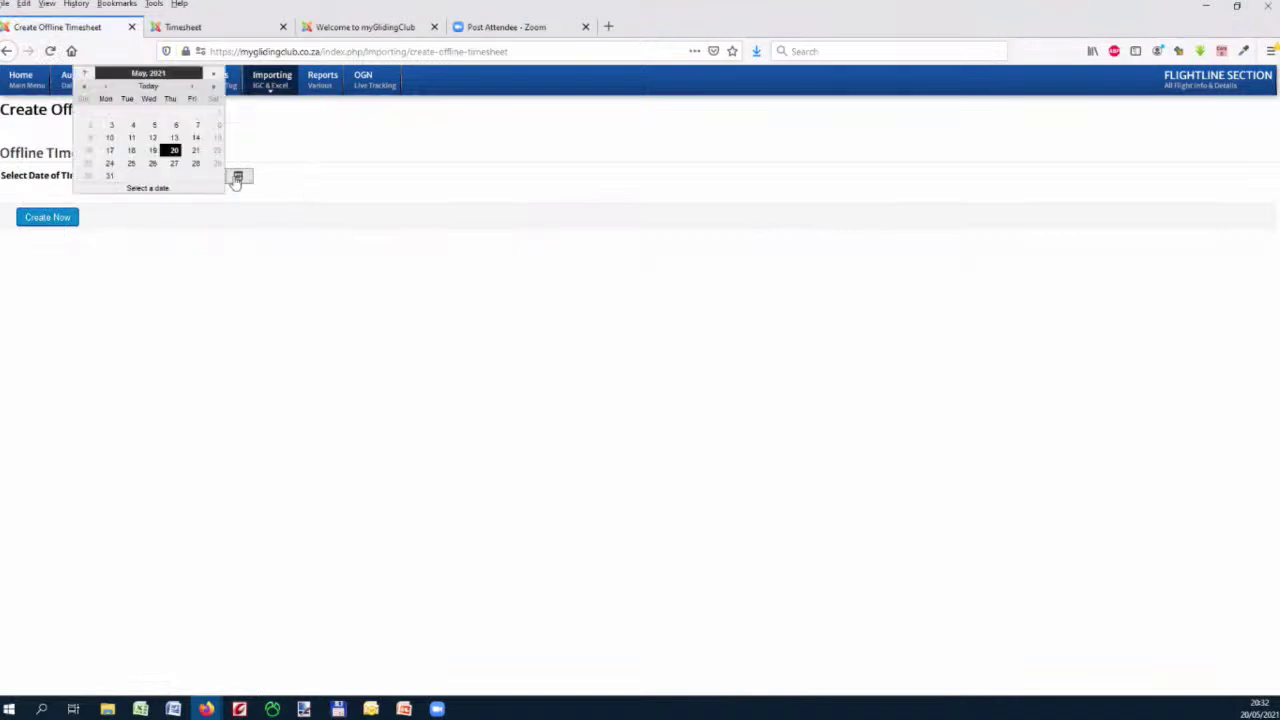
{"action": "left_click", "coordinate": [216, 151]}
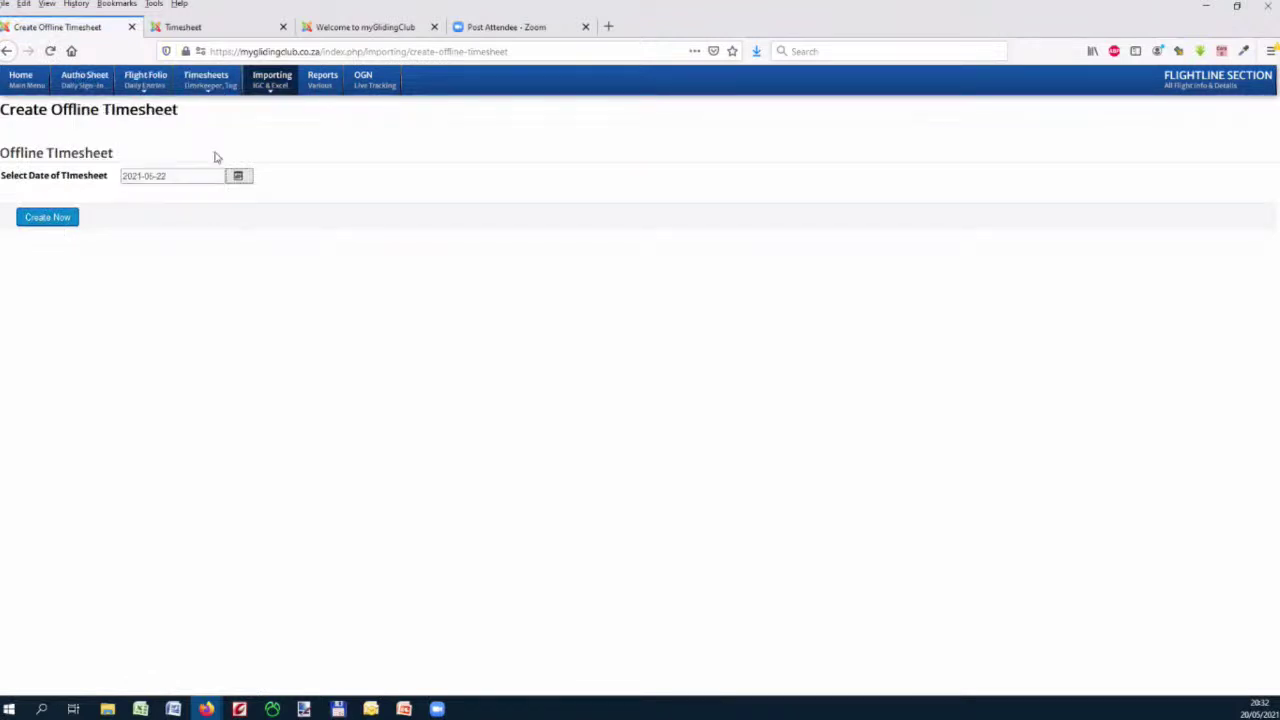
{"action": "left_click", "coordinate": [74, 222]}
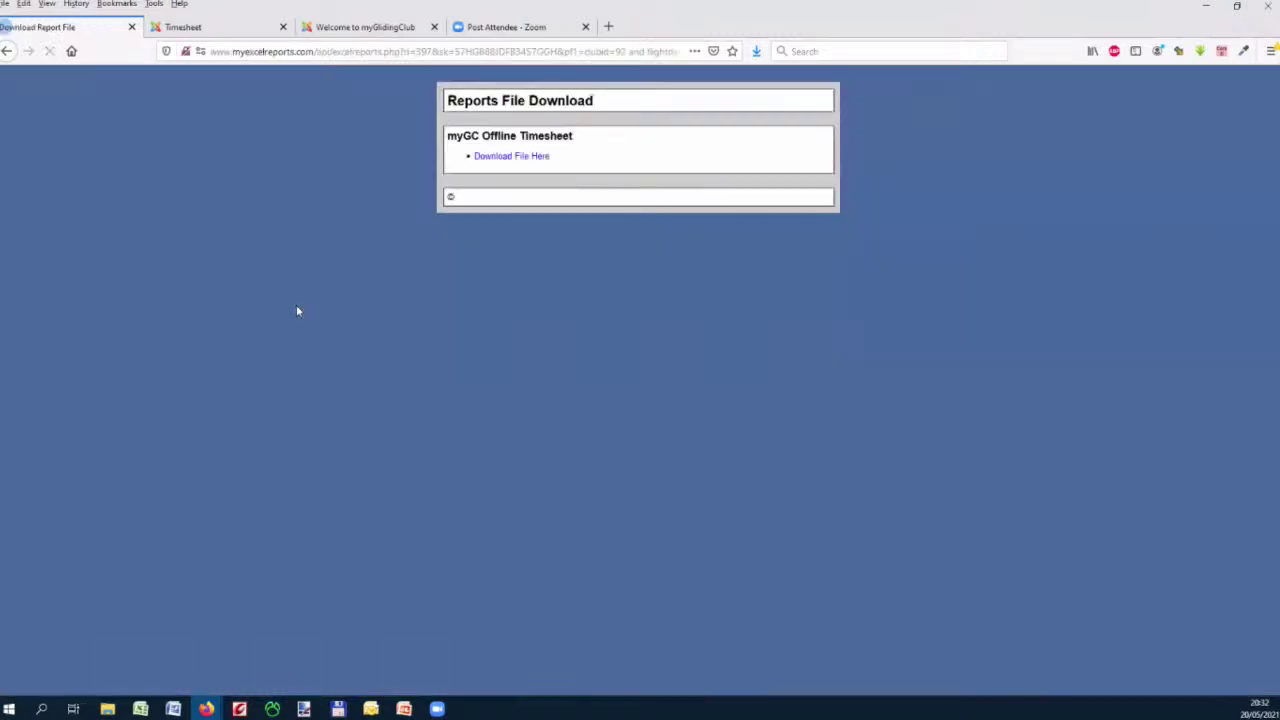
Download the offline timesheet and open it in Excel, and select a P1 and a P2 pilot for the first flight
{"action": "left_click", "coordinate": [493, 158]}
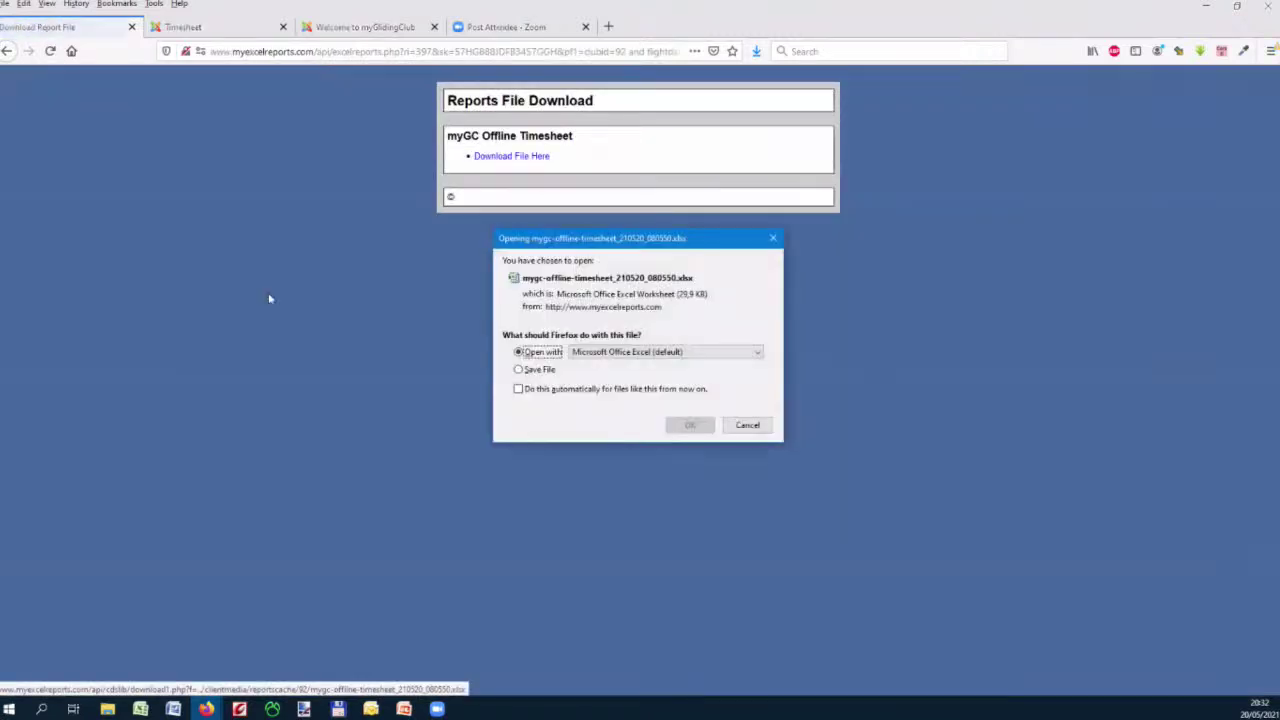
{"action": "left_click", "coordinate": [690, 425]}
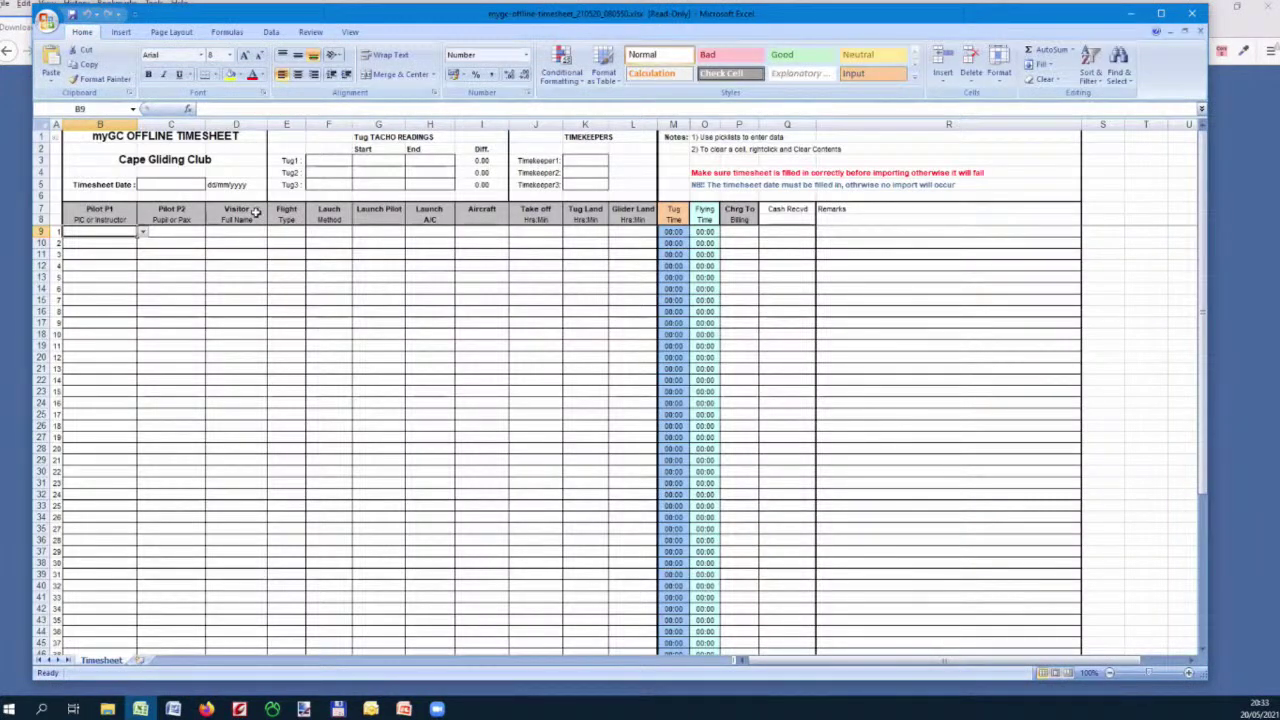
{"action": "left_click", "coordinate": [143, 232]}
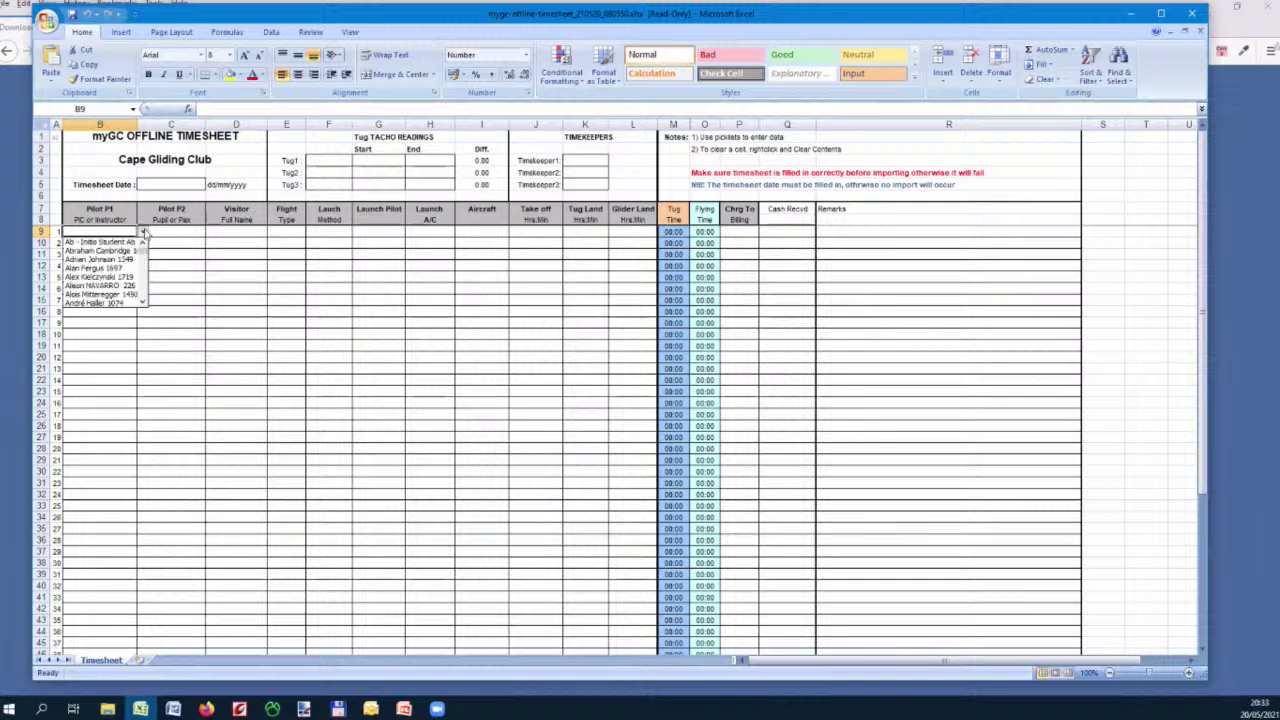
{"action": "left_click", "coordinate": [100, 285]}
{"action": "left_click", "coordinate": [178, 234]}
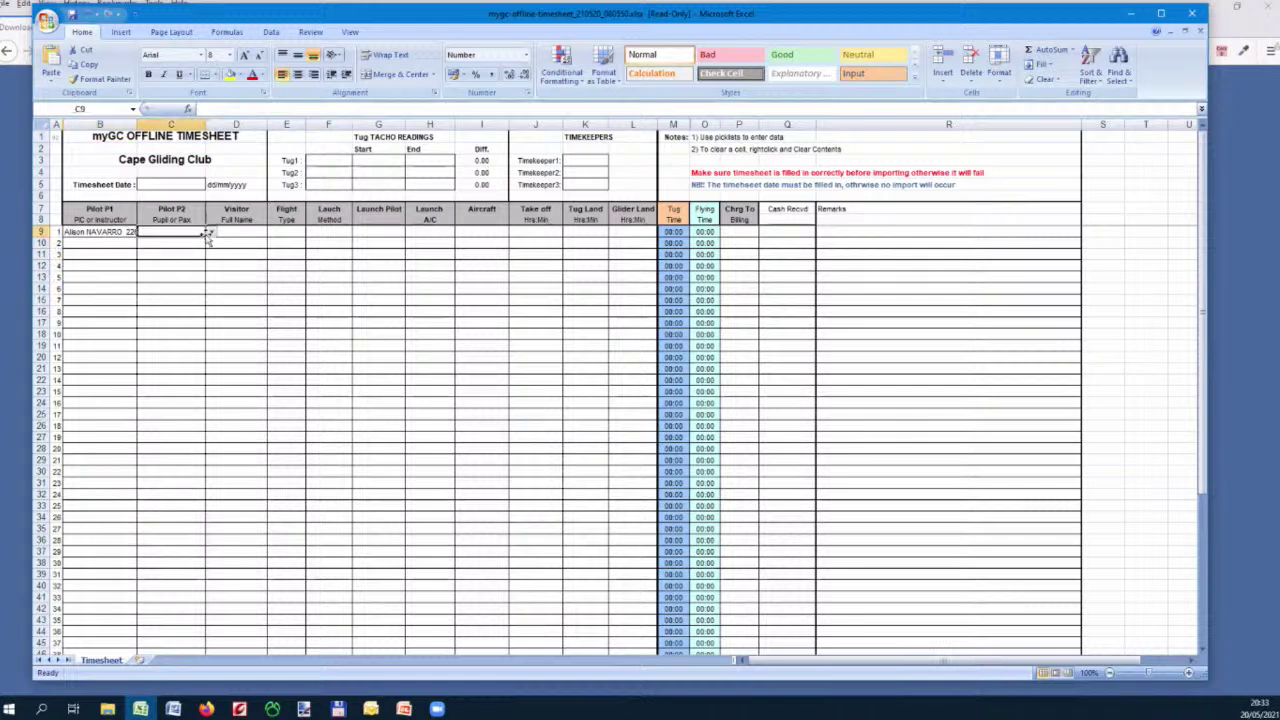
{"action": "left_click", "coordinate": [210, 232]}
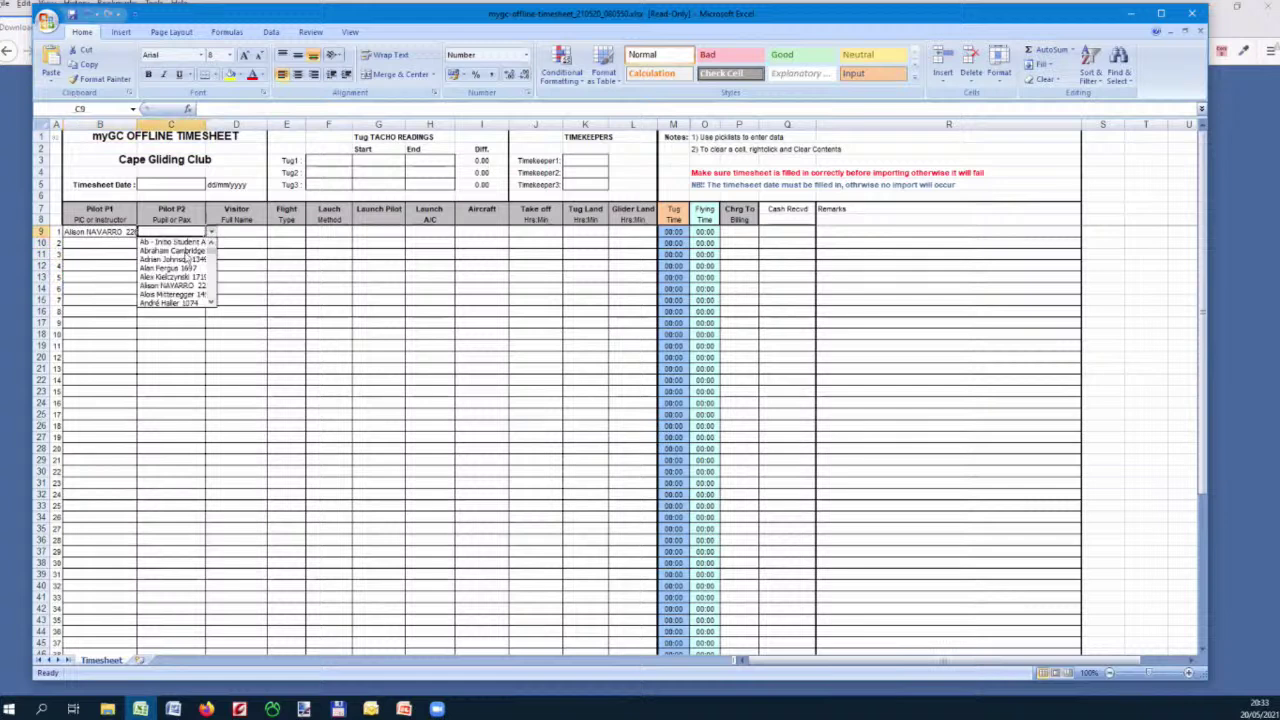
{"action": "left_click", "coordinate": [172, 295]}
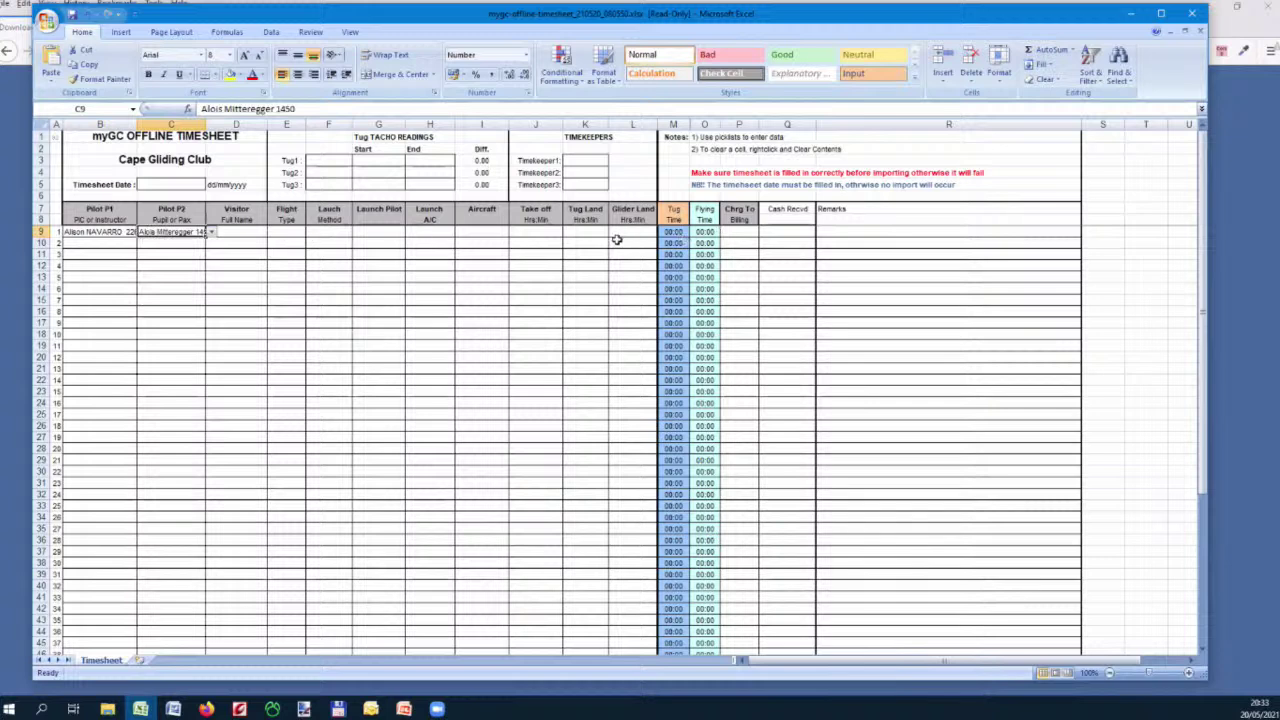
Enter the first flight's times: take off 10:10, tug landing 10:20 and glider landing 11:00
{"action": "left_click", "coordinate": [532, 234]}
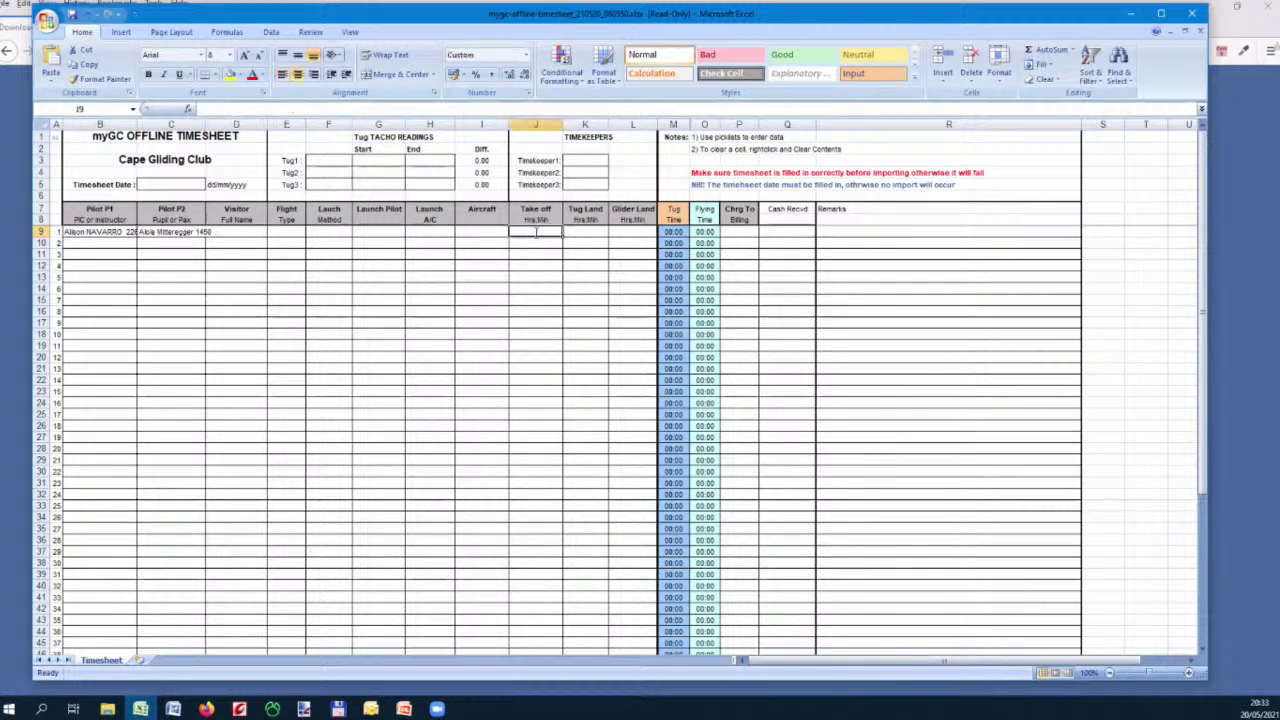
{"action": "type", "text": "10:10"}
{"action": "key", "text": "Tab"}
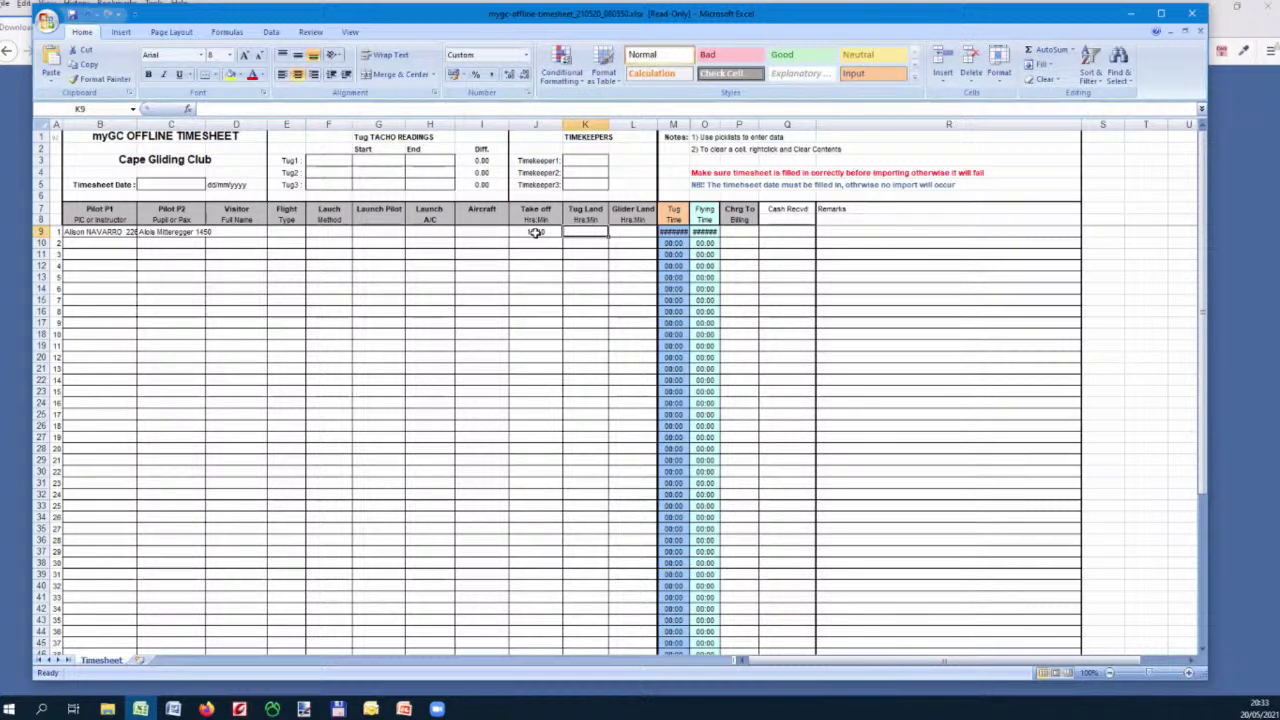
{"action": "type", "text": "10:"}
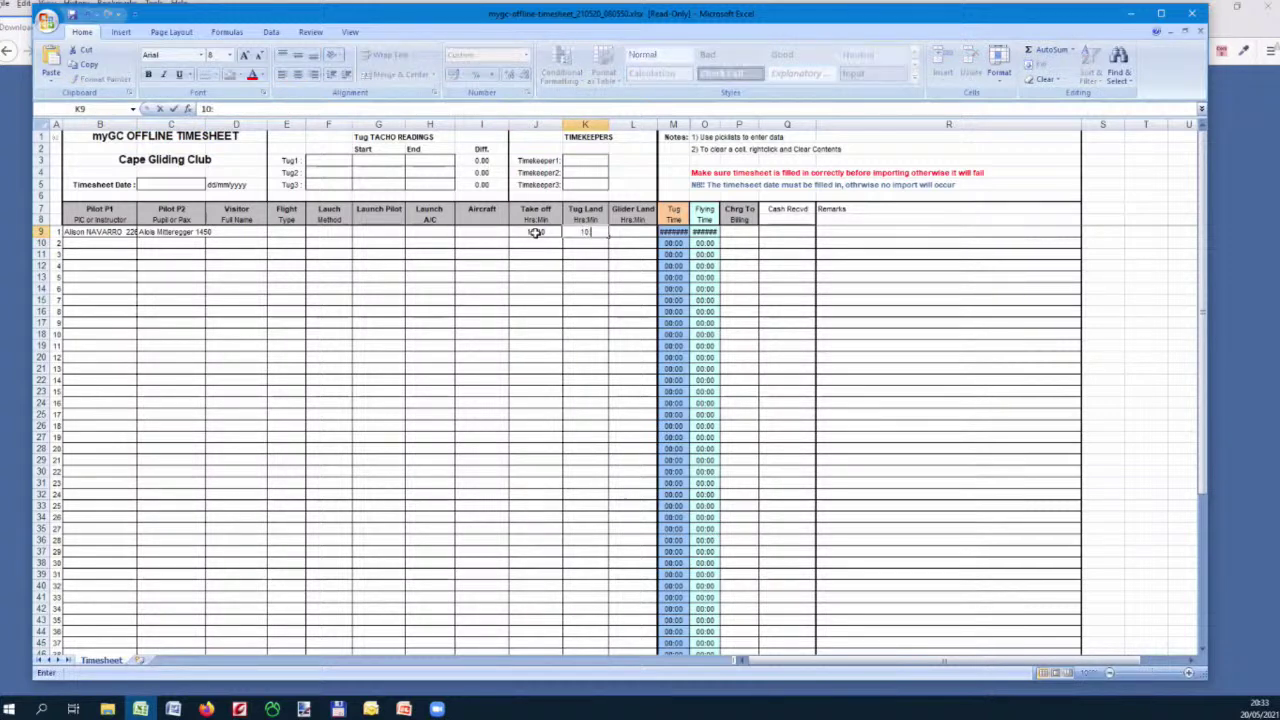
{"action": "type", "text": "20"}
{"action": "key", "text": "Tab"}
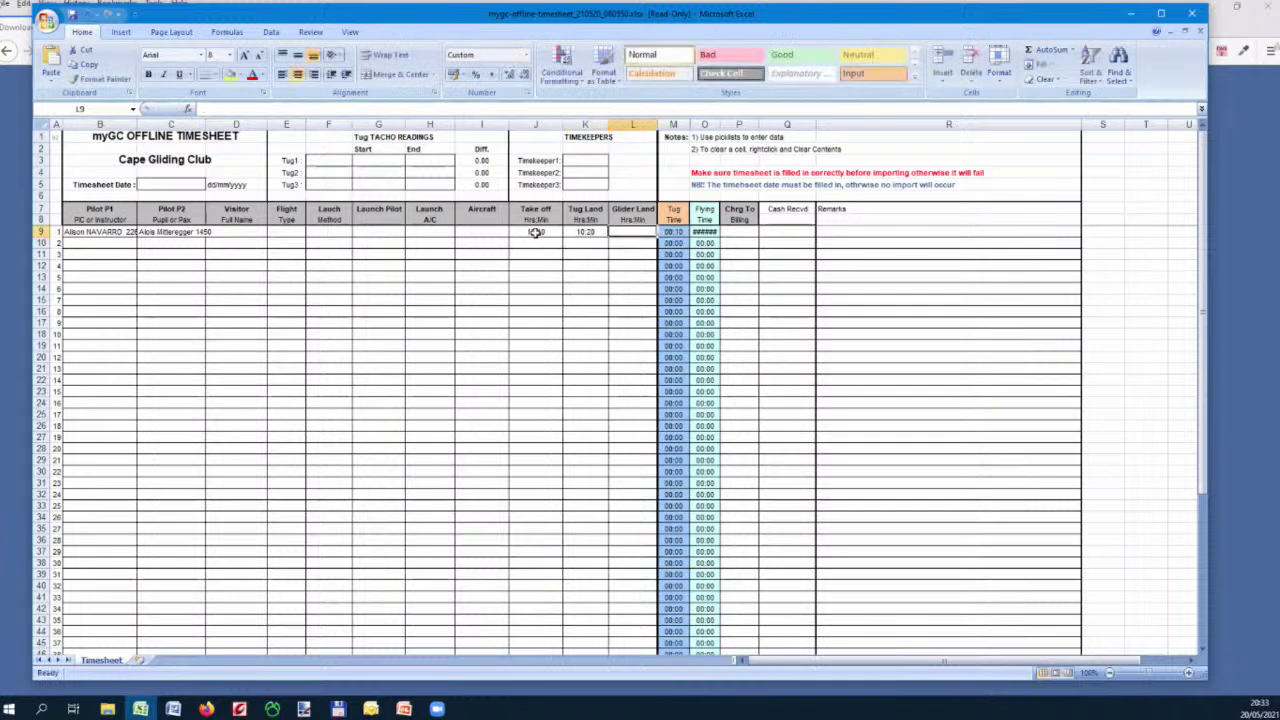
{"action": "type", "text": "11:"}
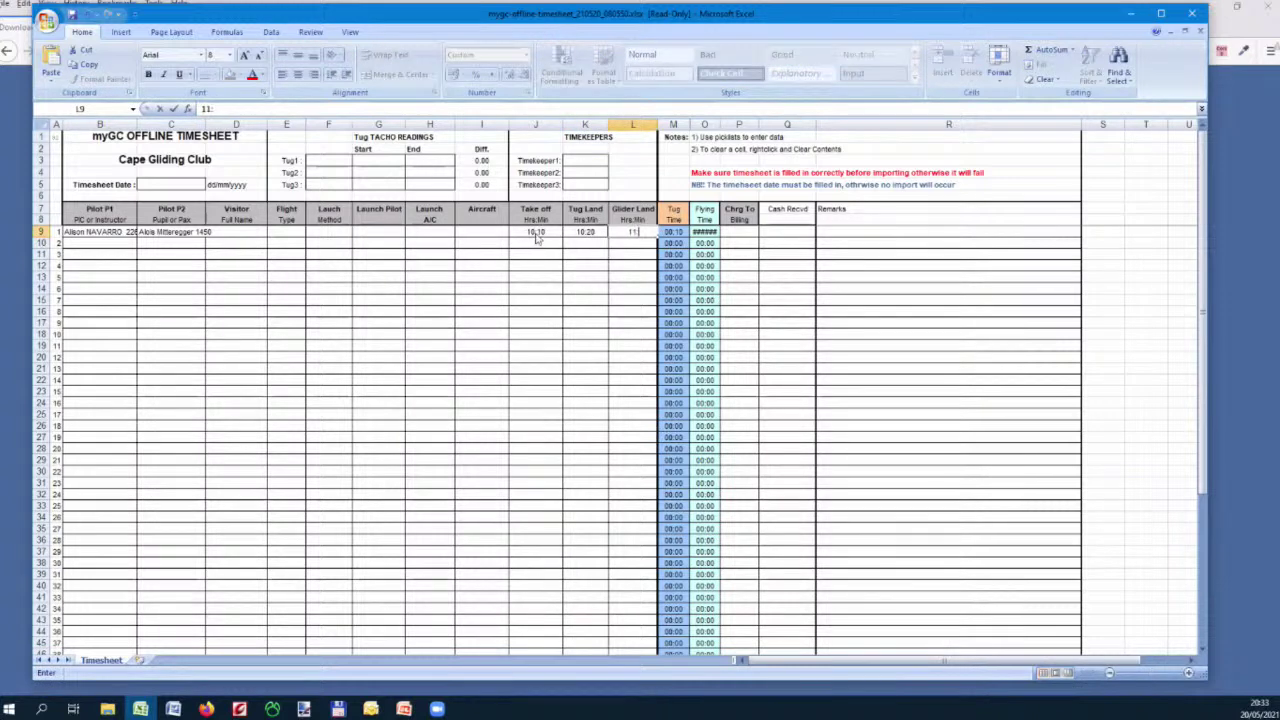
{"action": "type", "text": "00"}
{"action": "key", "text": "Tab"}
{"action": "key", "text": "Tab"}
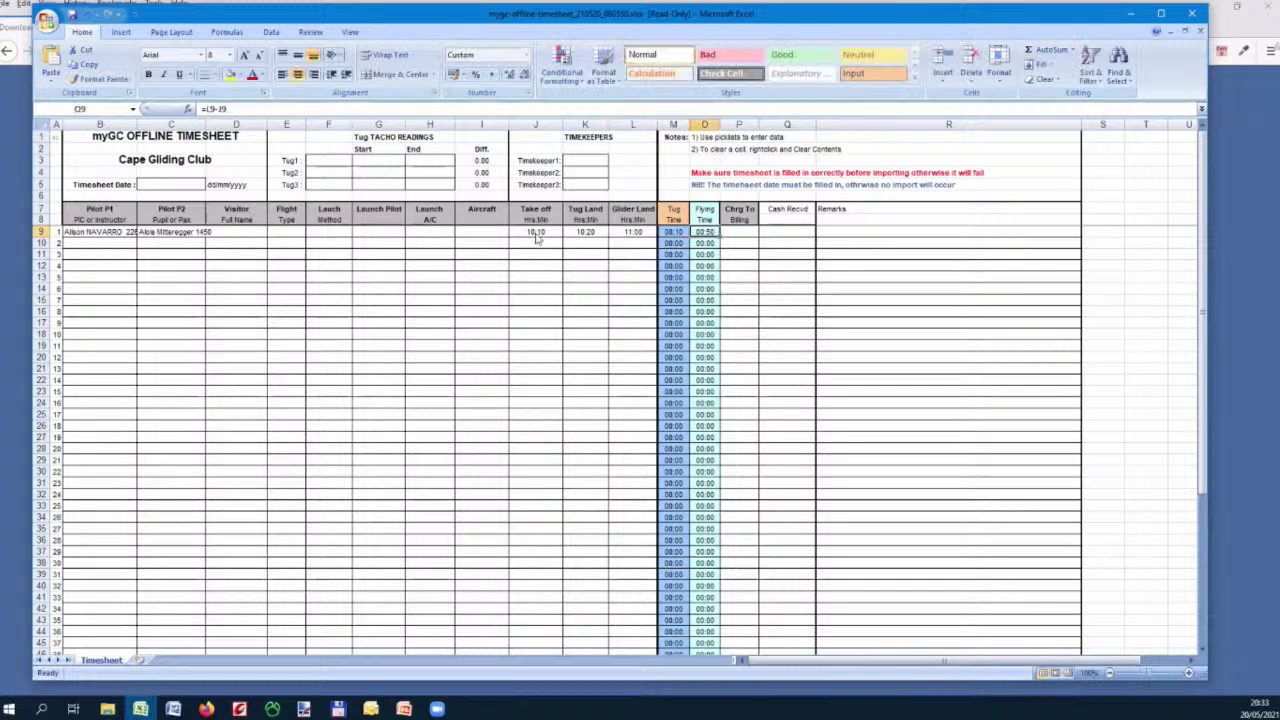
Examine the first flight's calculated tug time and the total hours and flights at the end of the timesheet
{"action": "left_click", "coordinate": [674, 233]}
{"action": "scroll", "coordinate": [478, 414], "scroll_direction": "down", "scroll_amount": 10}
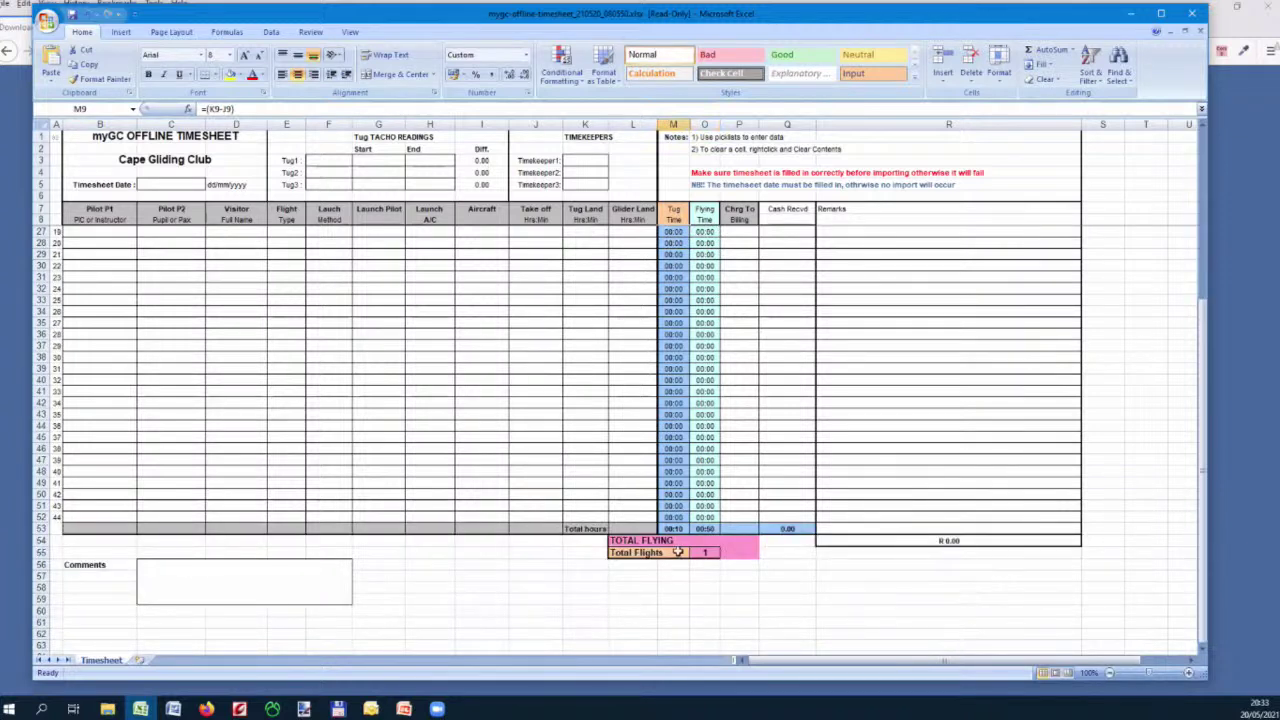
{"action": "scroll", "coordinate": [530, 442], "scroll_direction": "up", "scroll_amount": 9}
{"action": "scroll", "coordinate": [530, 442], "scroll_direction": "up", "scroll_amount": 1}
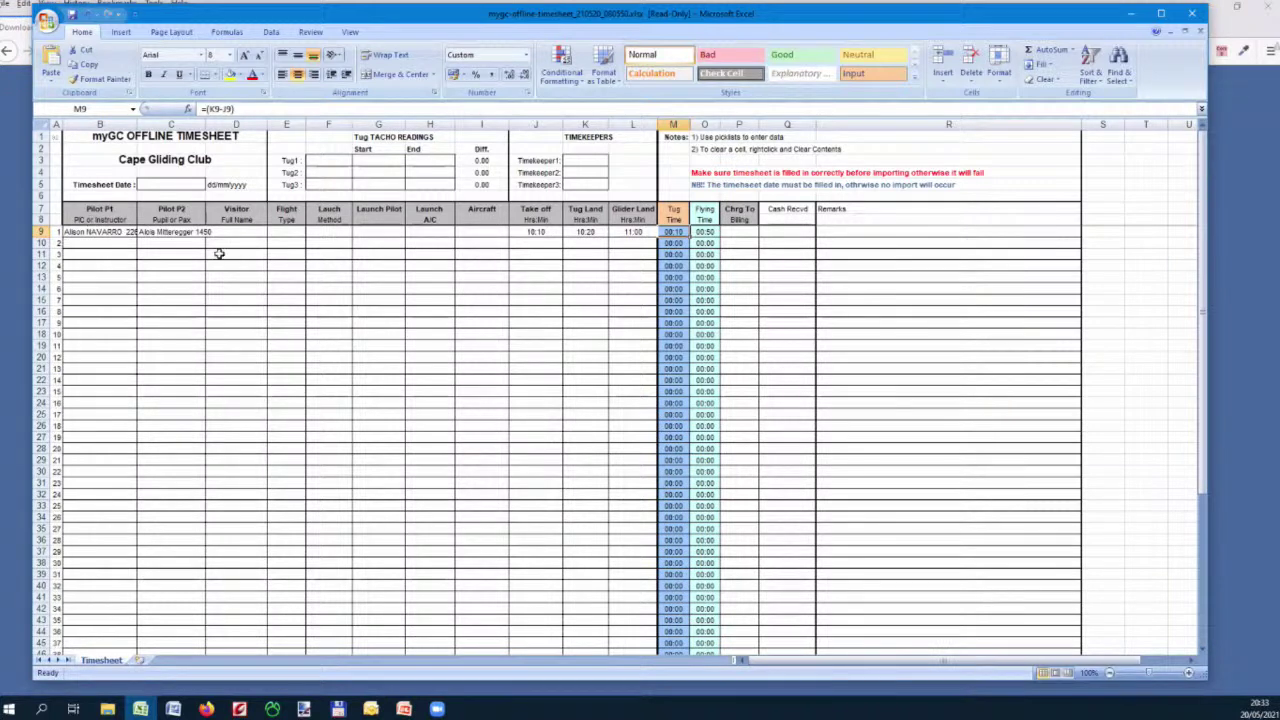
Minimize the workbook, switch to the browser's Timesheet page and open the offline timesheet import page
{"action": "left_click", "coordinate": [1130, 14]}
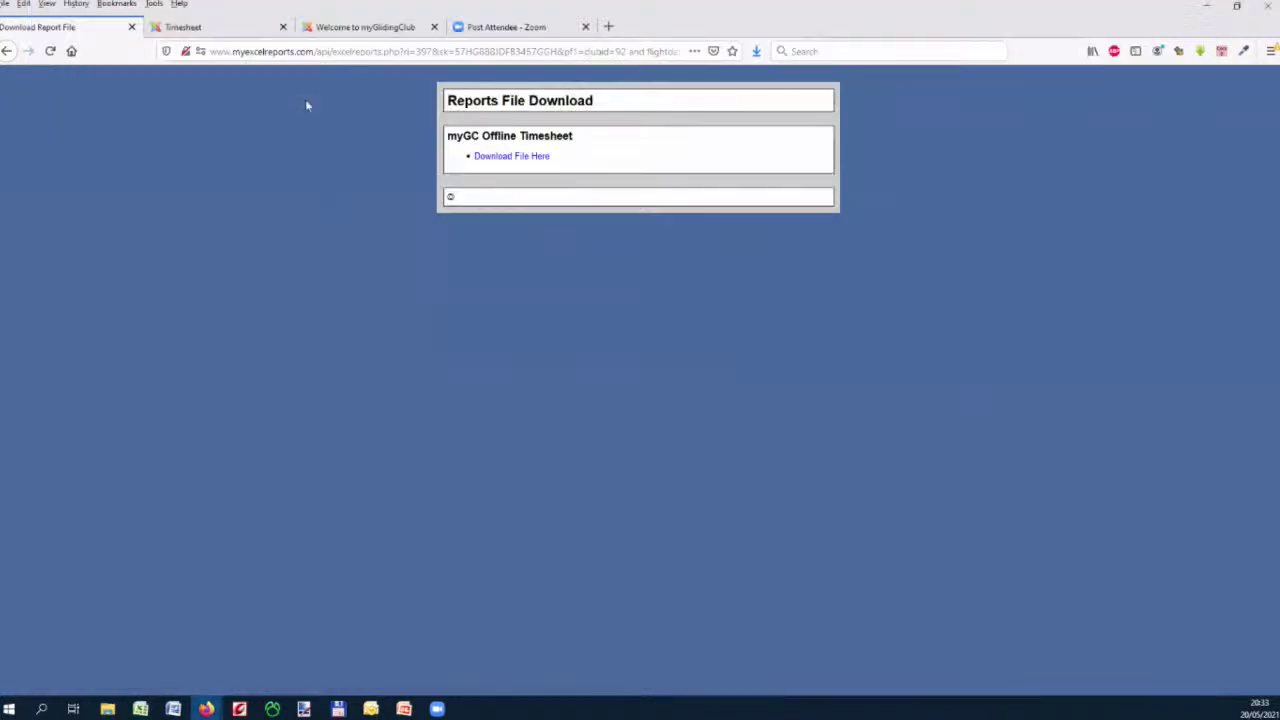
{"action": "left_click", "coordinate": [185, 30]}
{"action": "mouse_move", "coordinate": [283, 88]}
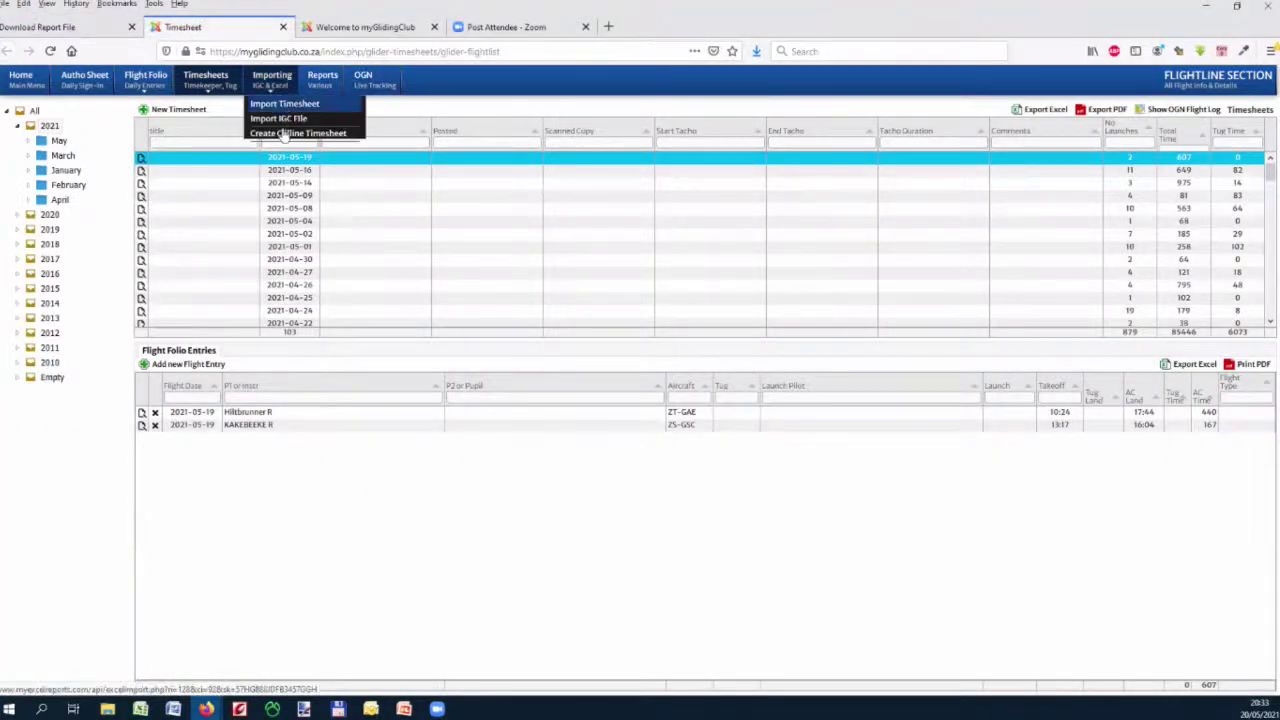
{"action": "left_click", "coordinate": [287, 106]}
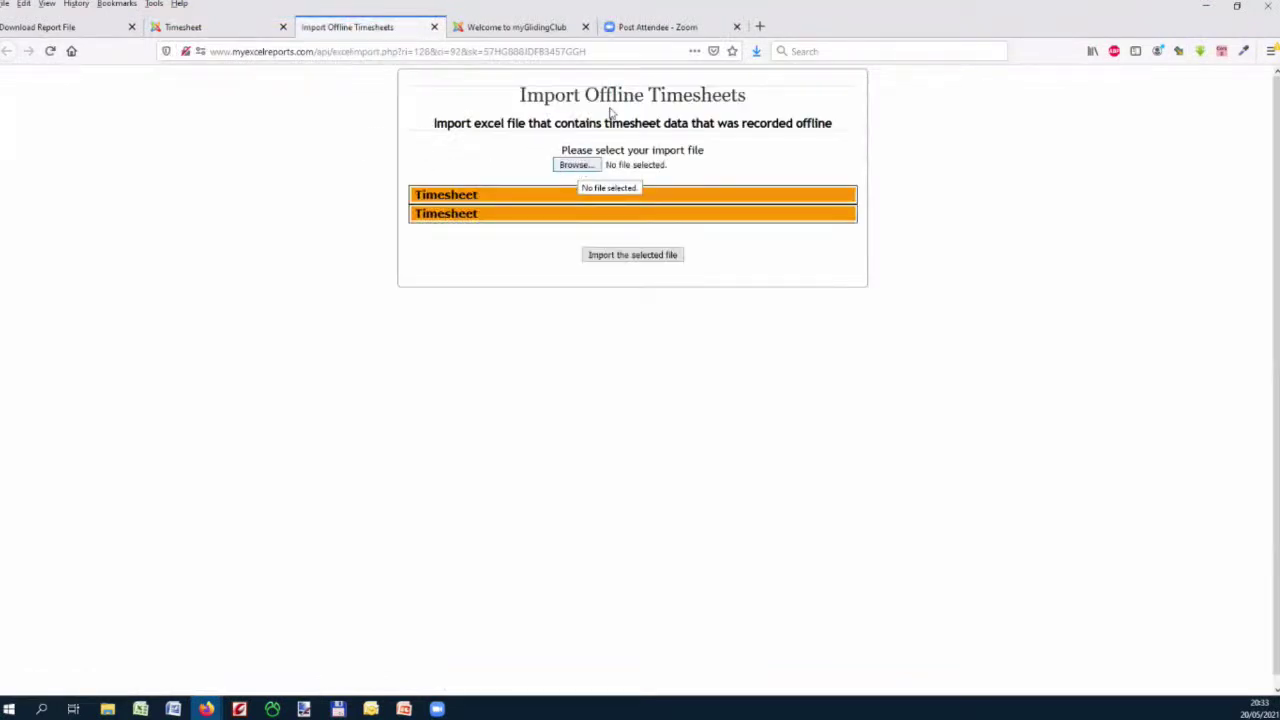
Return to the club site's flight folio and open the IGC file import page
{"action": "left_click", "coordinate": [215, 30]}
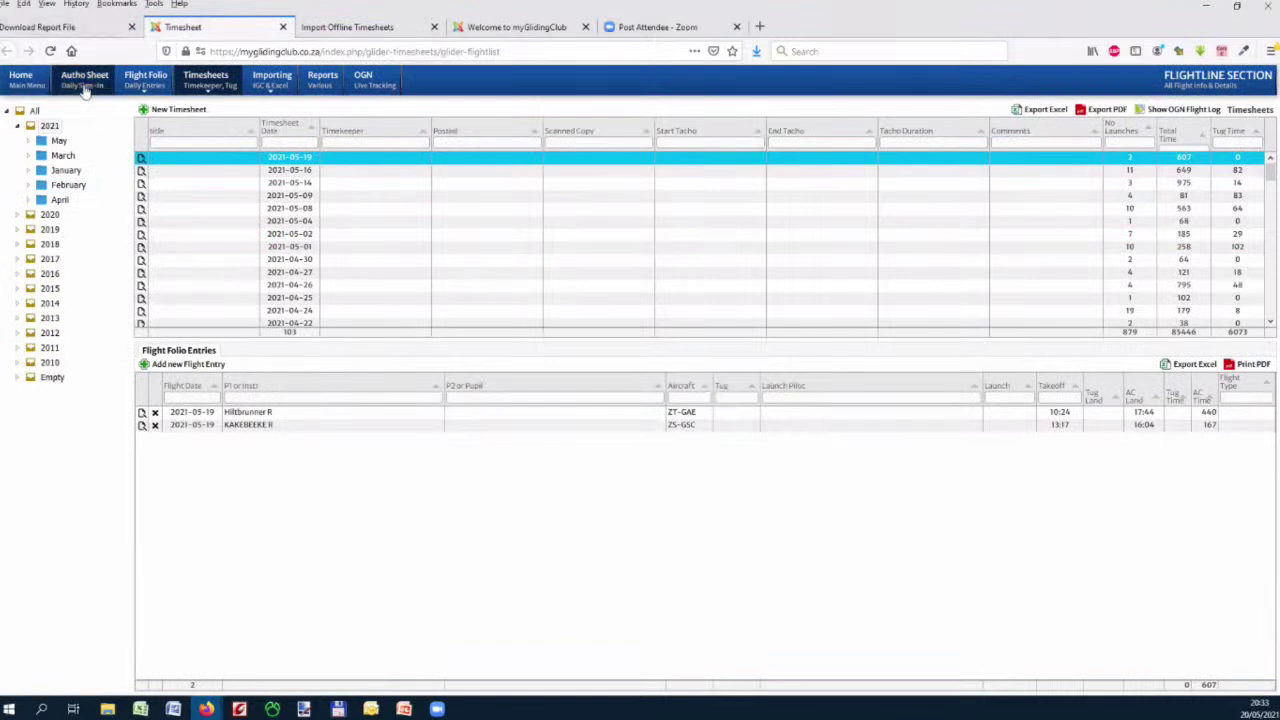
{"action": "left_click", "coordinate": [150, 104]}
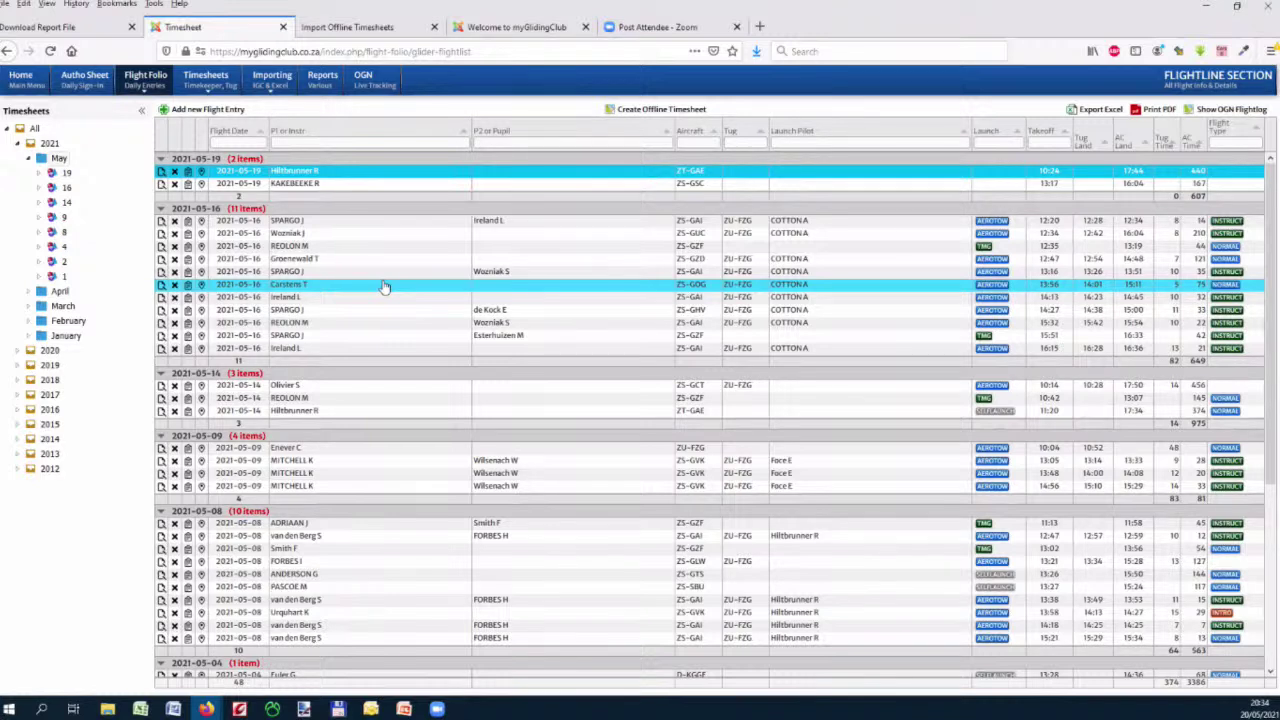
{"action": "mouse_move", "coordinate": [272, 80]}
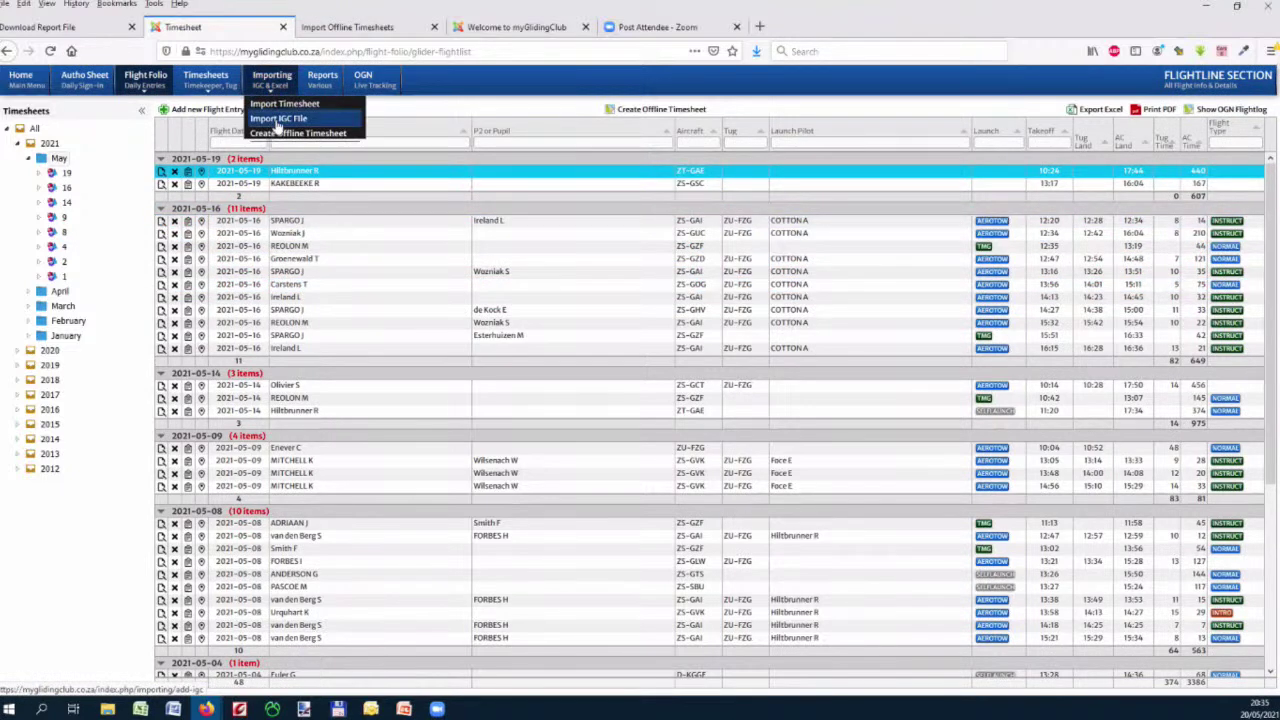
{"action": "left_click", "coordinate": [279, 120]}
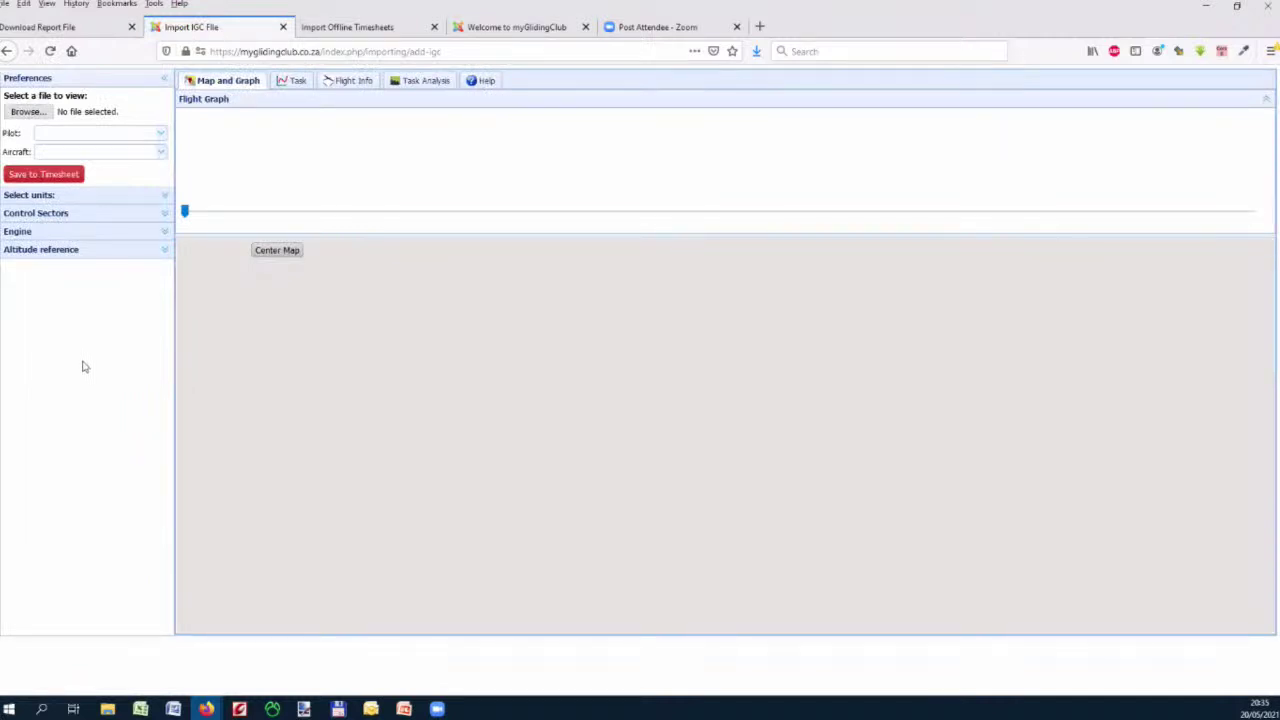
Load the flight file 734vjf21.igc for viewing and dismiss the elevation message
{"action": "left_click", "coordinate": [30, 112]}
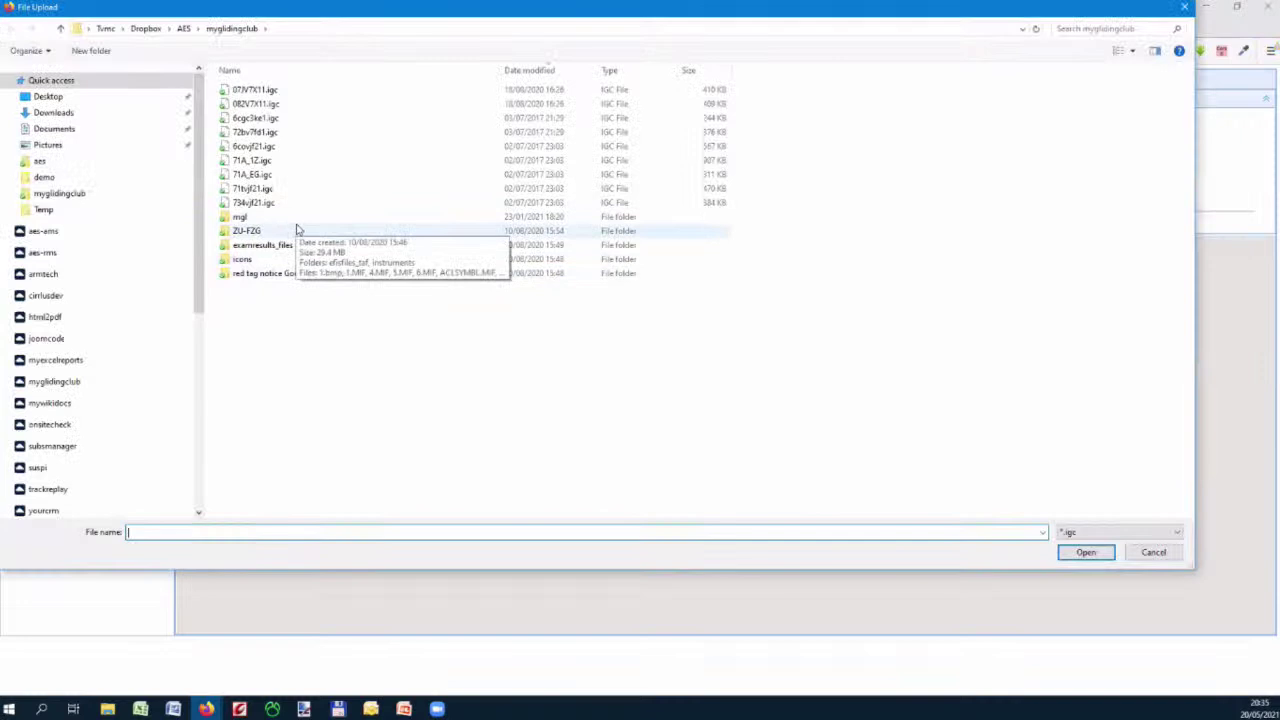
{"action": "left_click", "coordinate": [268, 203]}
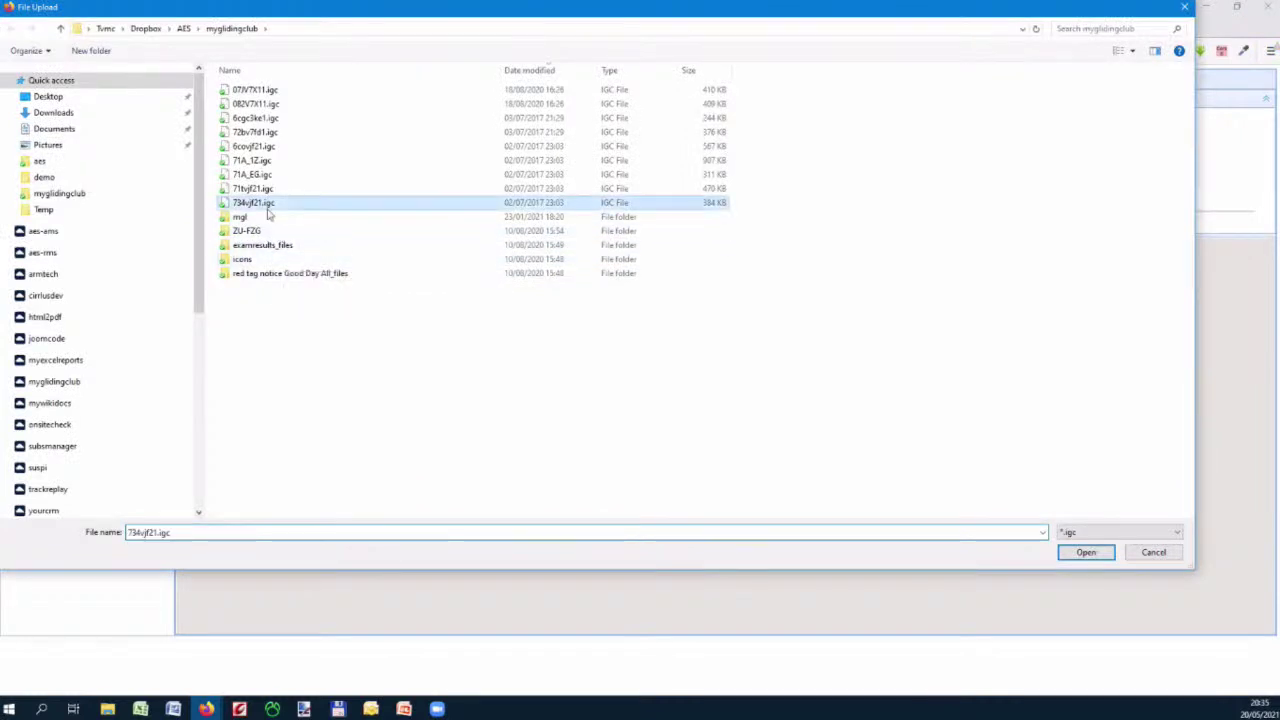
{"action": "left_click", "coordinate": [1085, 553]}
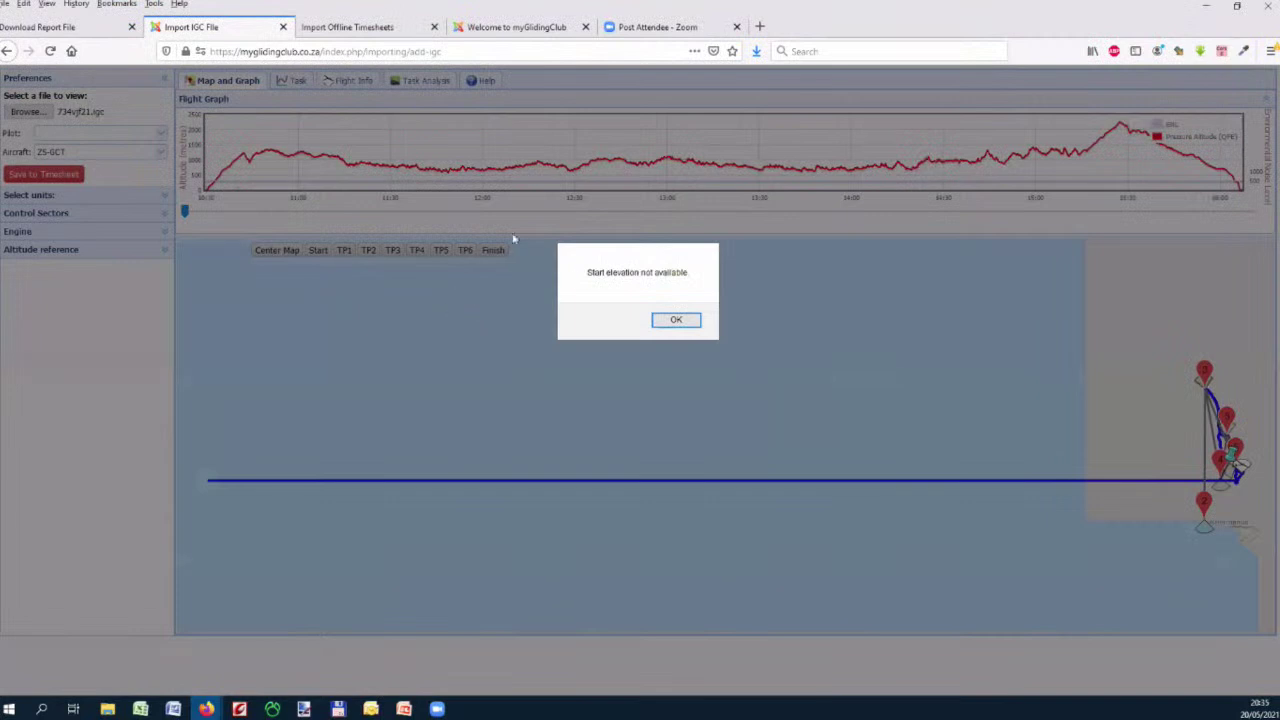
{"action": "left_click", "coordinate": [677, 321]}
Load the flight file 6cgc3ke1.igc in place of the current one and dismiss the elevation message
{"action": "left_click", "coordinate": [27, 112]}
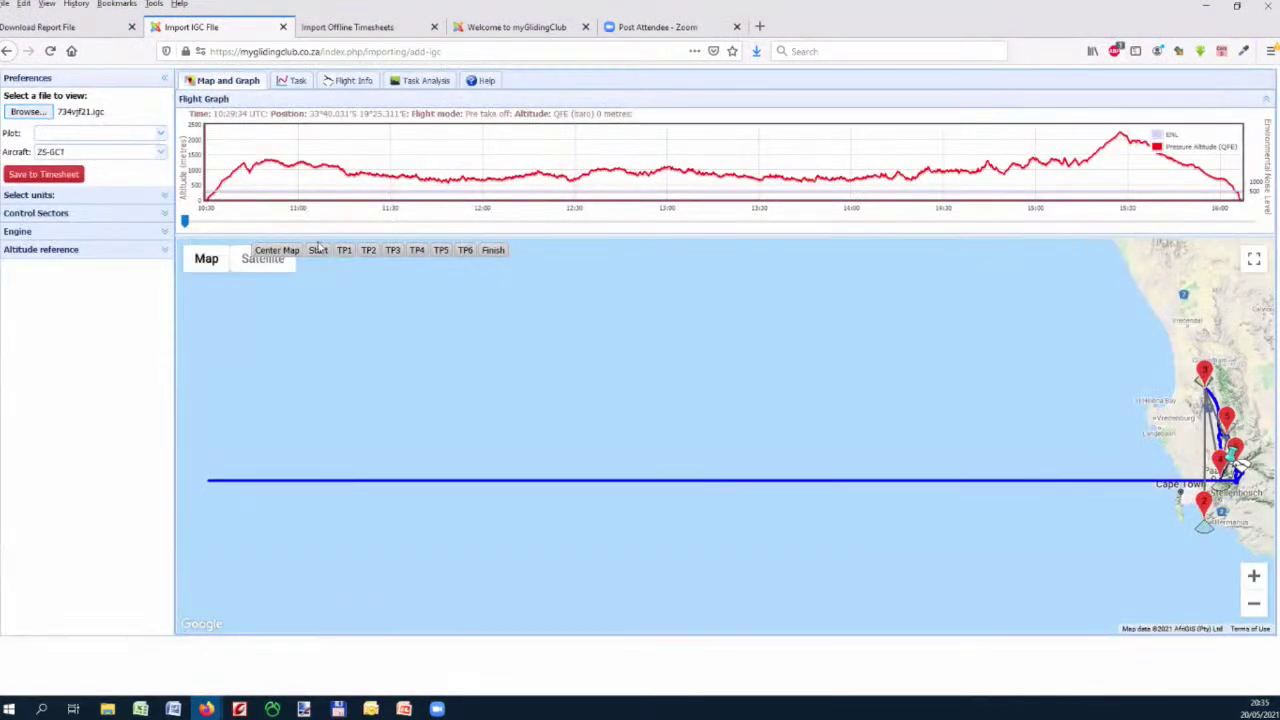
{"action": "double_click", "coordinate": [256, 119]}
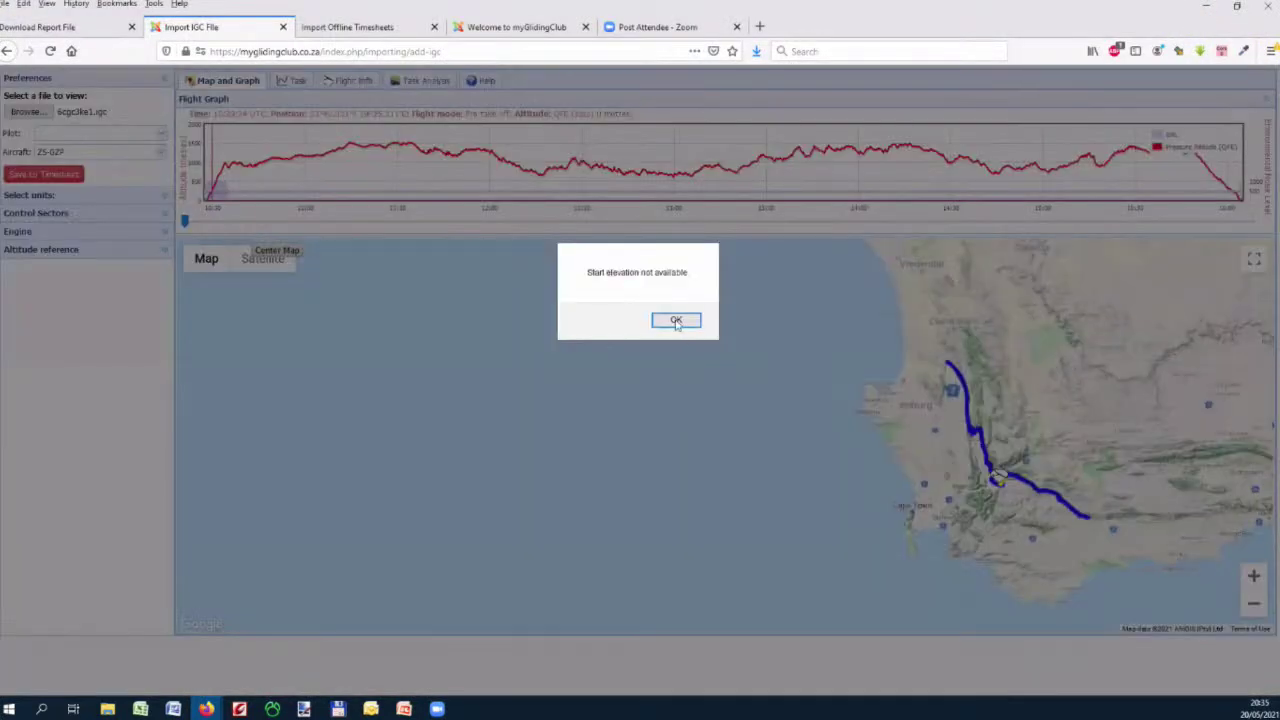
{"action": "left_click", "coordinate": [676, 321]}
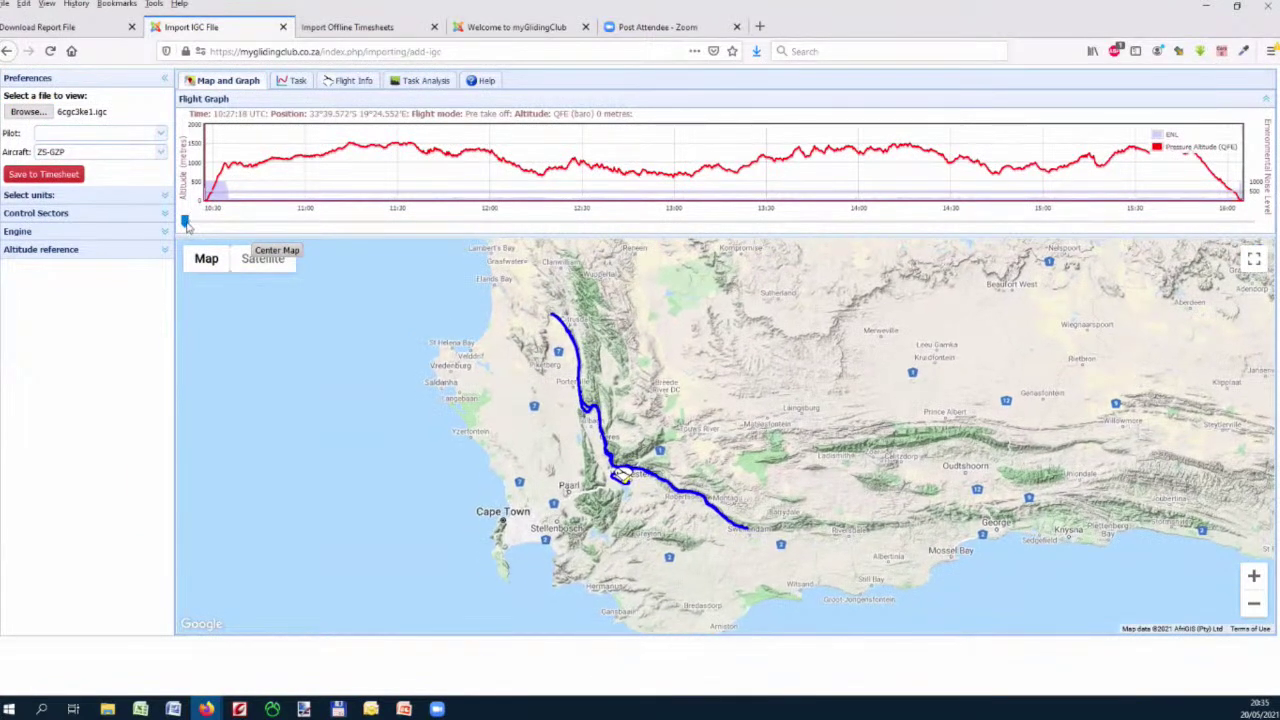
Move through the flight along the altitude graph to follow the glider on the map, and examine the task and flight info
{"action": "left_click_drag", "start_coordinate": [186, 222], "coordinate": [936, 220]}
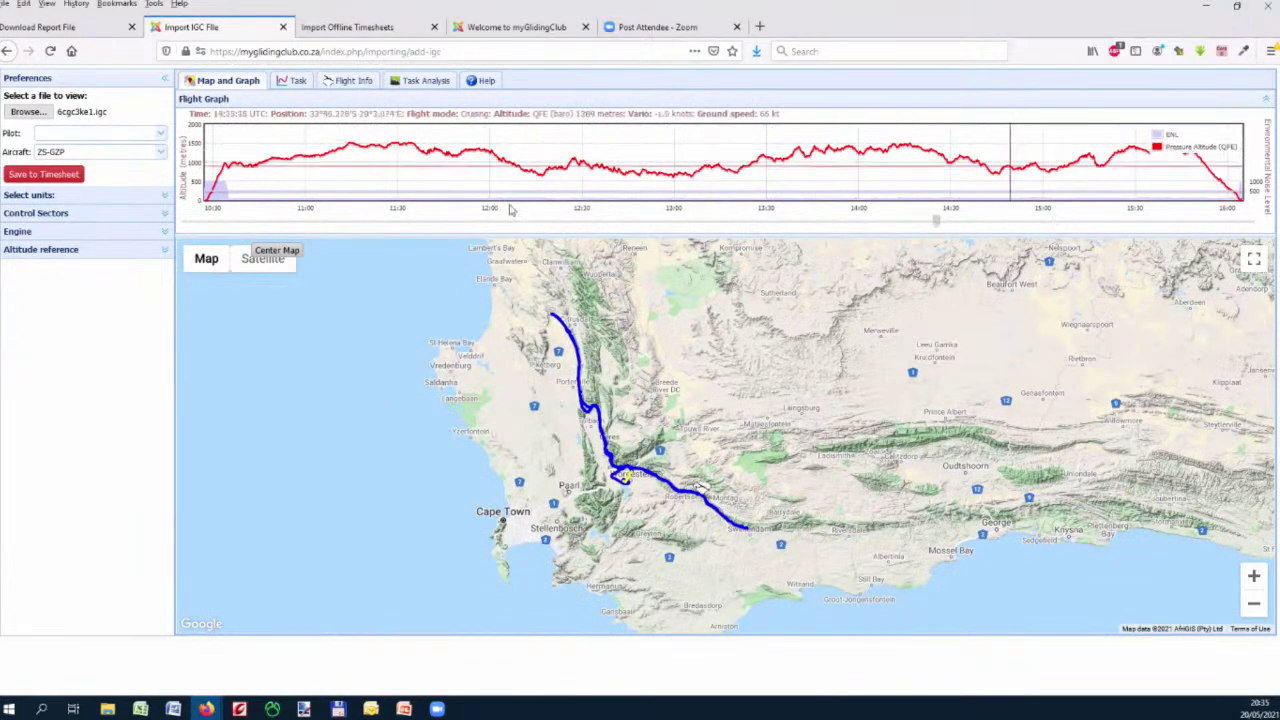
{"action": "mouse_move", "coordinate": [510, 210]}
{"action": "left_mouse_down"}
{"action": "mouse_move", "coordinate": [997, 218]}
{"action": "mouse_move", "coordinate": [329, 220]}
{"action": "mouse_move", "coordinate": [600, 220]}
{"action": "left_mouse_up"}
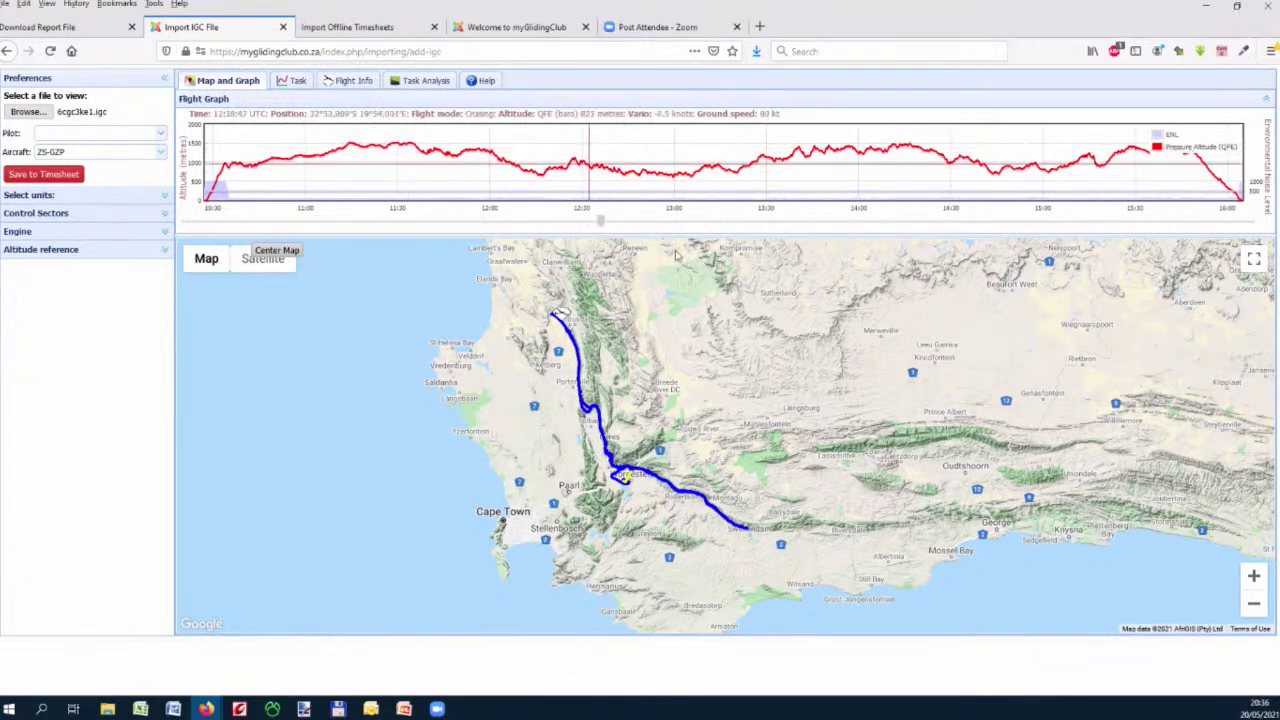
{"action": "mouse_move", "coordinate": [676, 256]}
{"action": "left_mouse_down"}
{"action": "mouse_move", "coordinate": [990, 220]}
{"action": "mouse_move", "coordinate": [600, 220]}
{"action": "mouse_move", "coordinate": [1106, 220]}
{"action": "mouse_move", "coordinate": [548, 226]}
{"action": "left_mouse_up"}
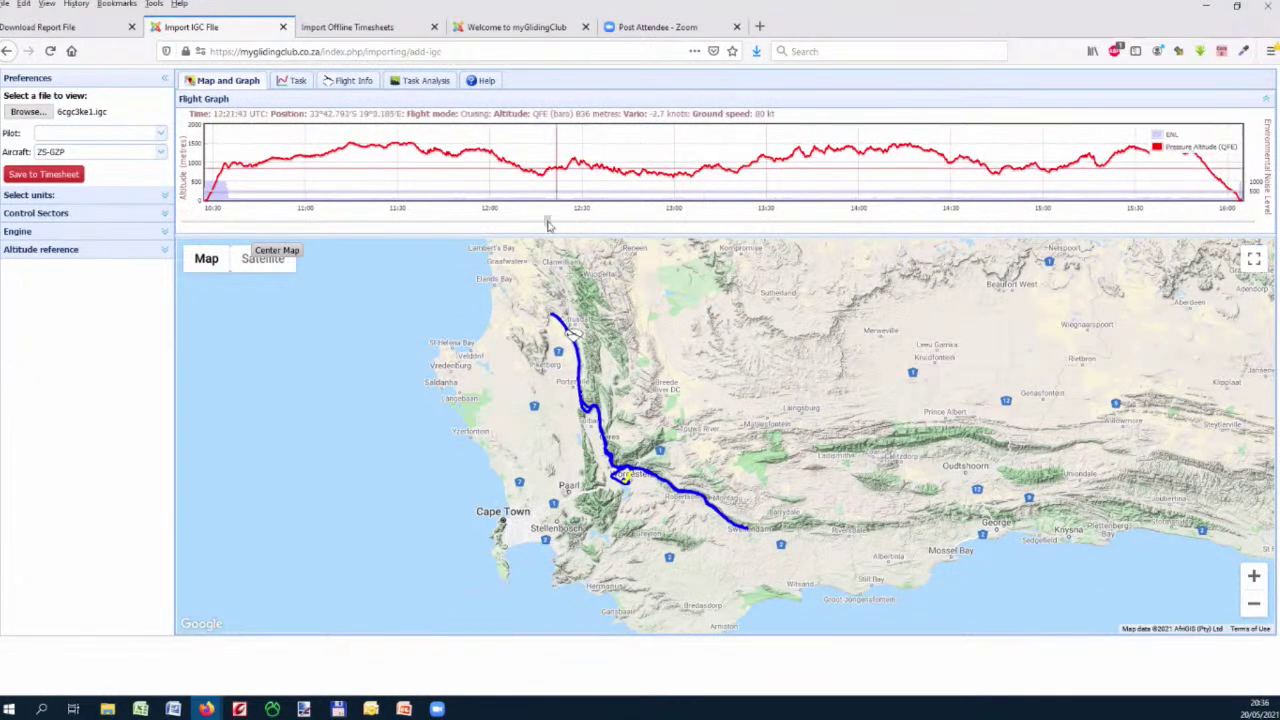
{"action": "left_click", "coordinate": [300, 85]}
{"action": "left_click", "coordinate": [342, 86]}
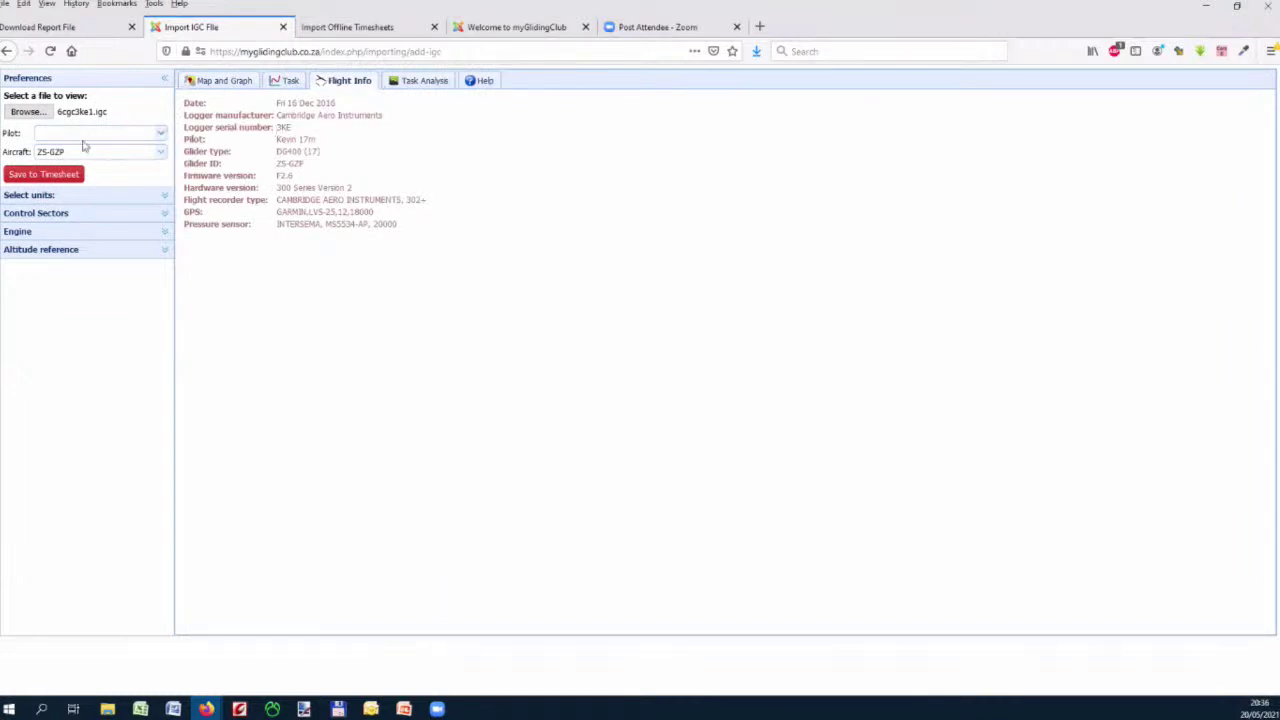
Select a pilot for the loaded IGC flight, and return to the flight folio without saving it to the timesheet
{"action": "left_click", "coordinate": [160, 134]}
{"action": "scroll", "coordinate": [96, 218], "scroll_direction": "down", "scroll_amount": 3}
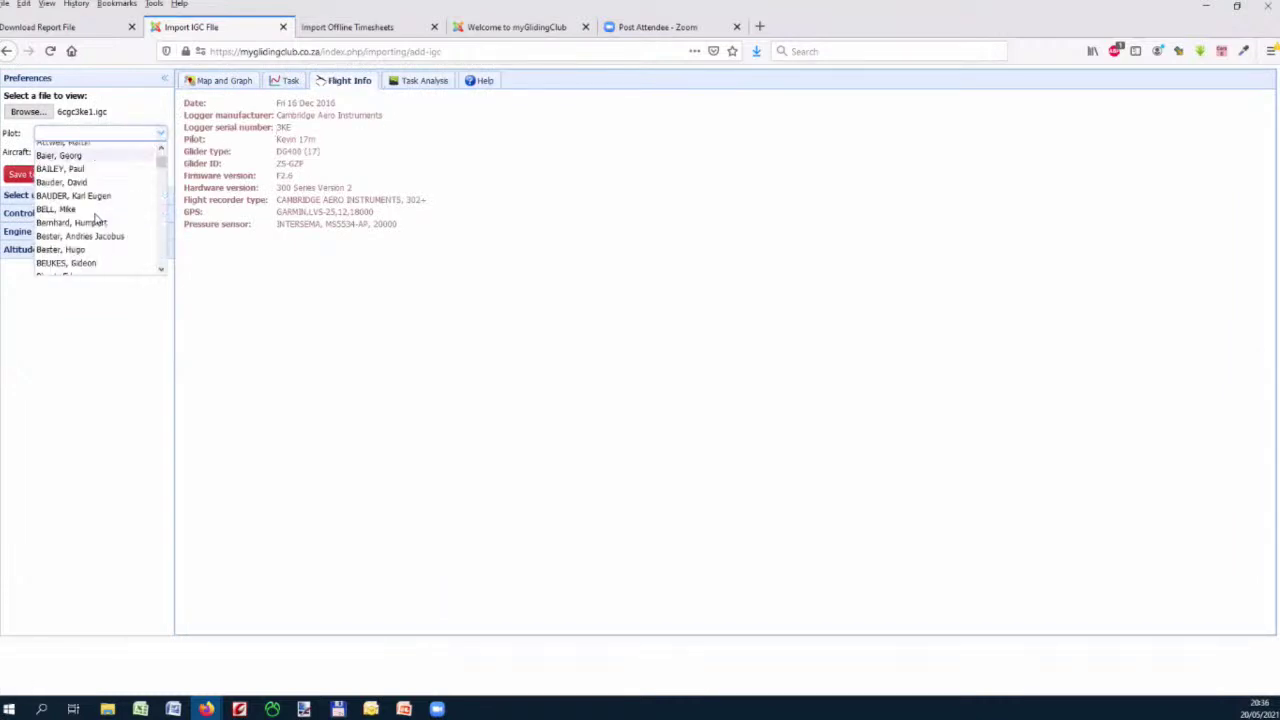
{"action": "scroll", "coordinate": [96, 218], "scroll_direction": "down", "scroll_amount": 5}
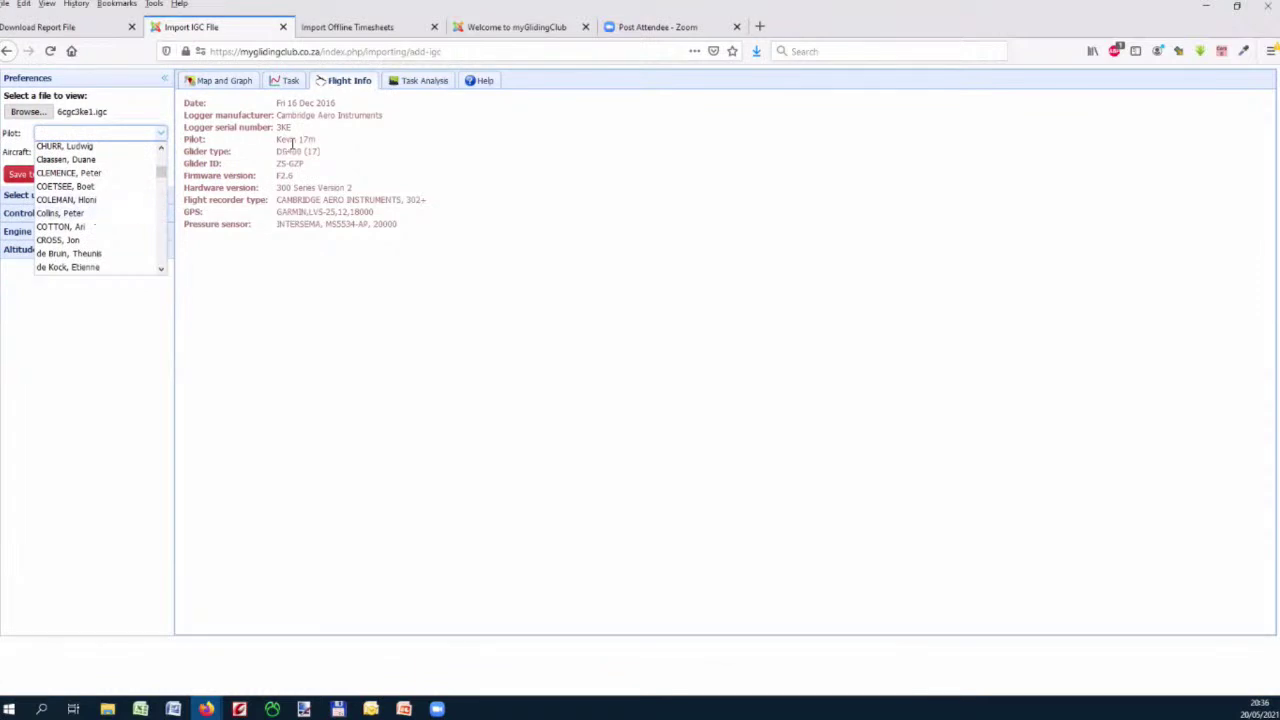
{"action": "left_click", "coordinate": [68, 188]}
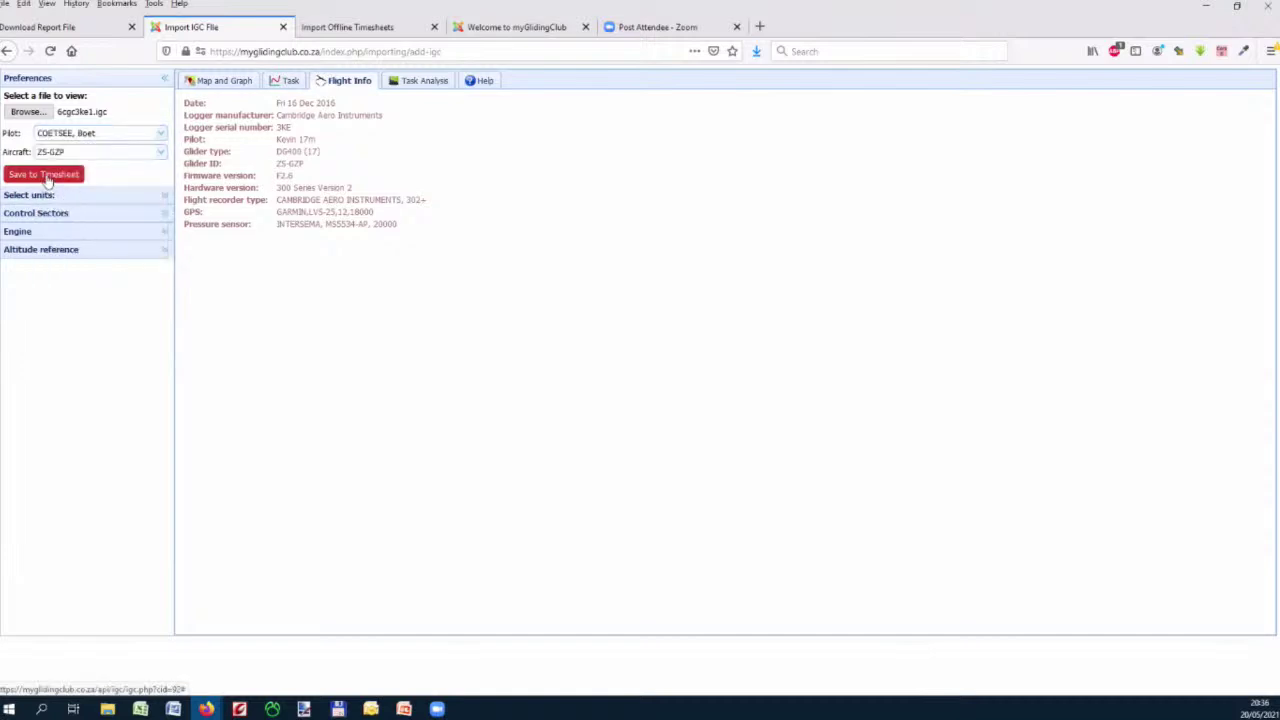
{"action": "left_click", "coordinate": [8, 52]}
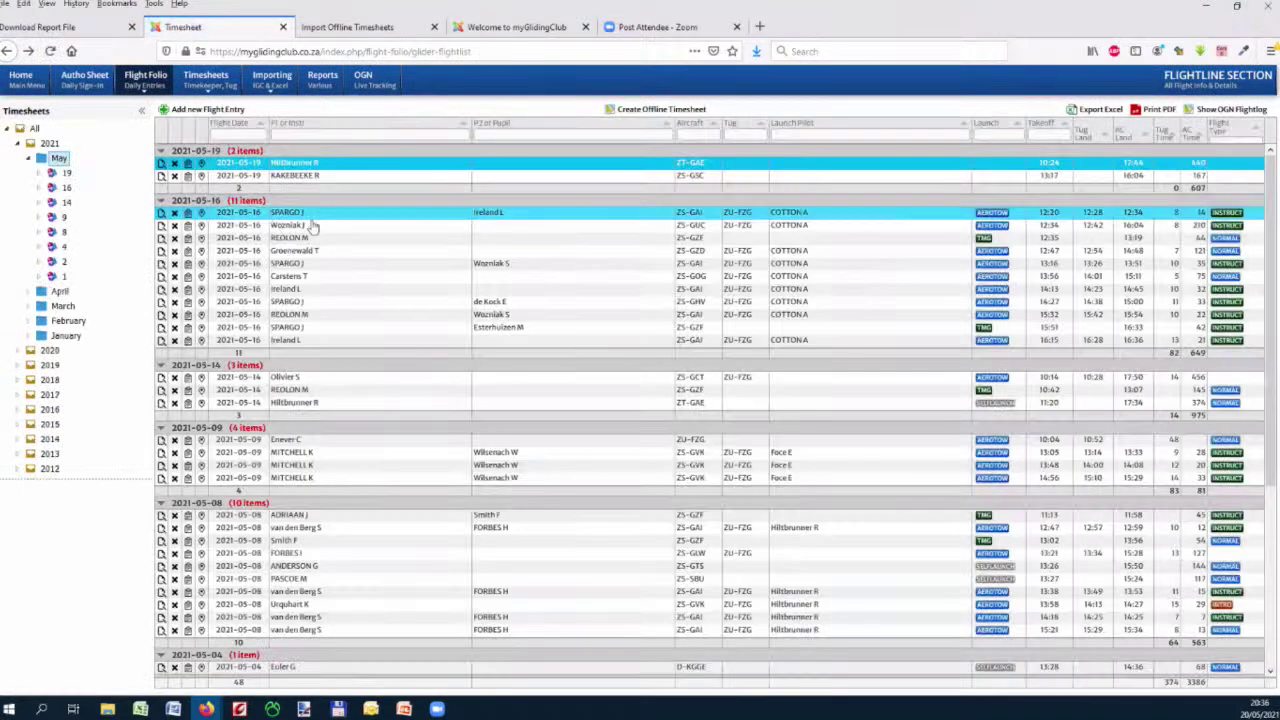
View the OGN live tracking map for the club area, and return to the timesheet
{"action": "left_click", "coordinate": [308, 216]}
{"action": "left_click", "coordinate": [300, 213]}
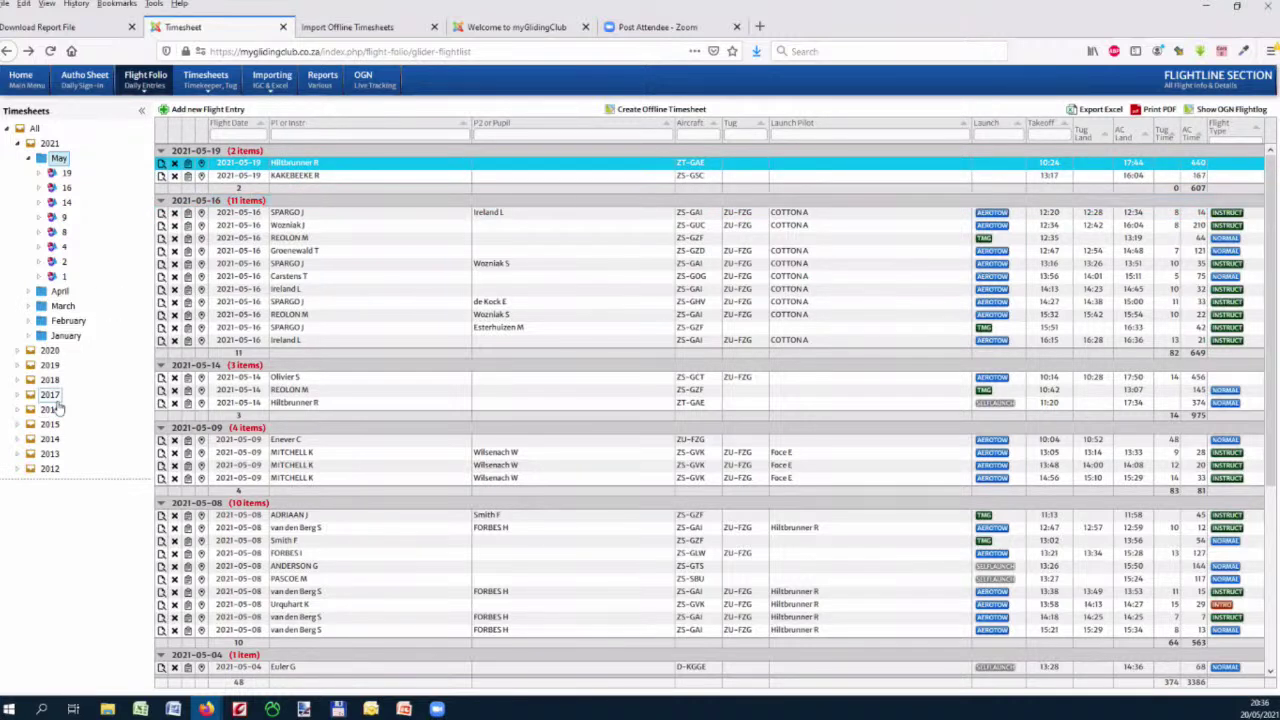
{"action": "left_click", "coordinate": [370, 80]}
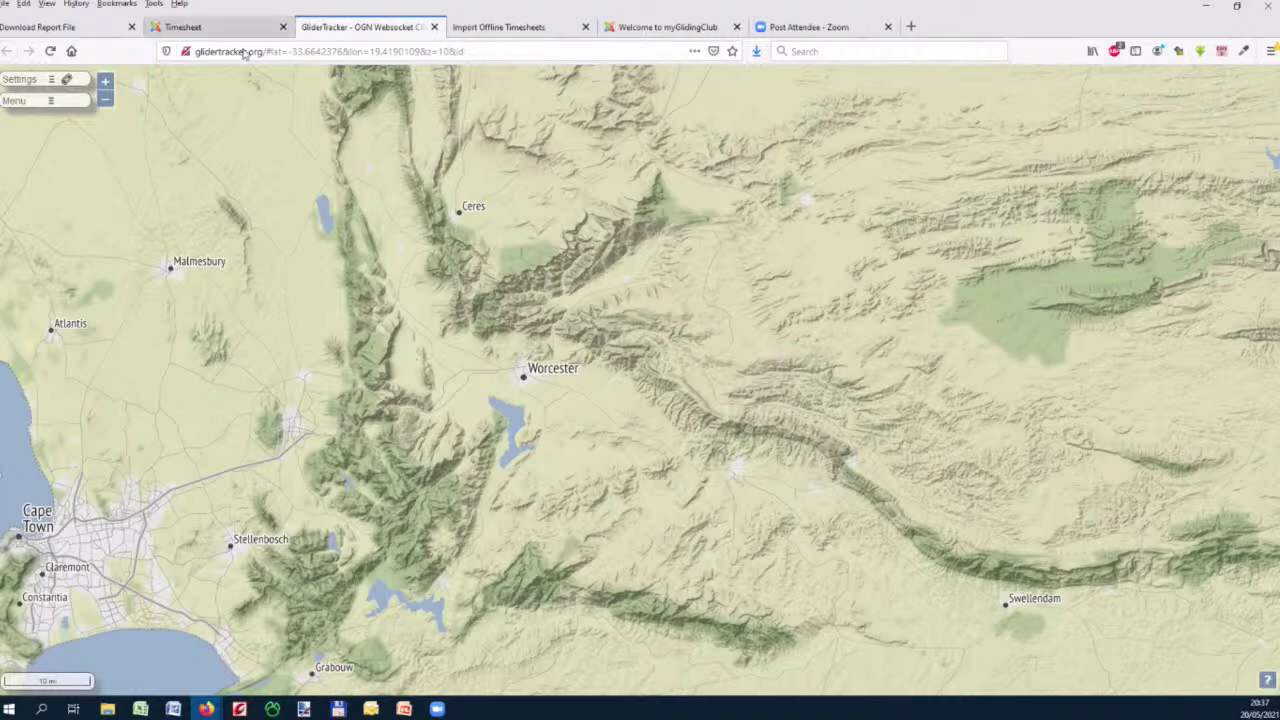
{"action": "left_click", "coordinate": [218, 28]}
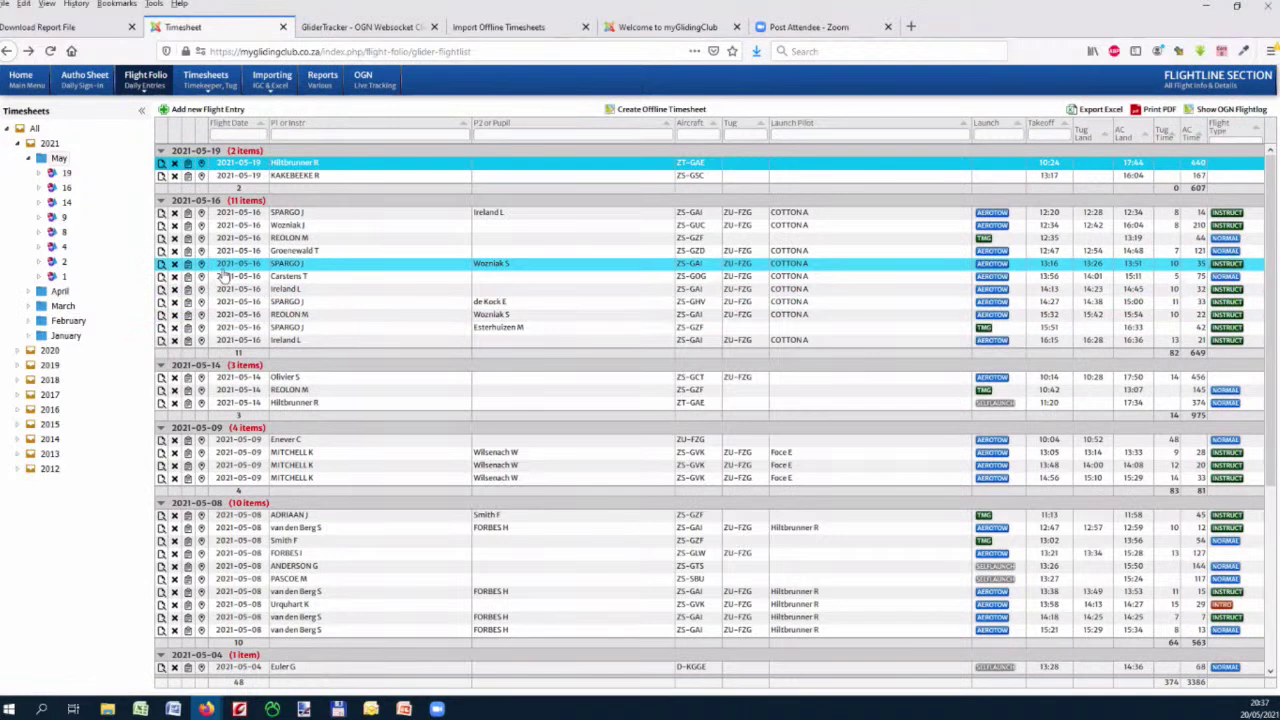
Open the personal logbook from the site's home page and look through its entries back to 2003
{"action": "left_click", "coordinate": [34, 86]}
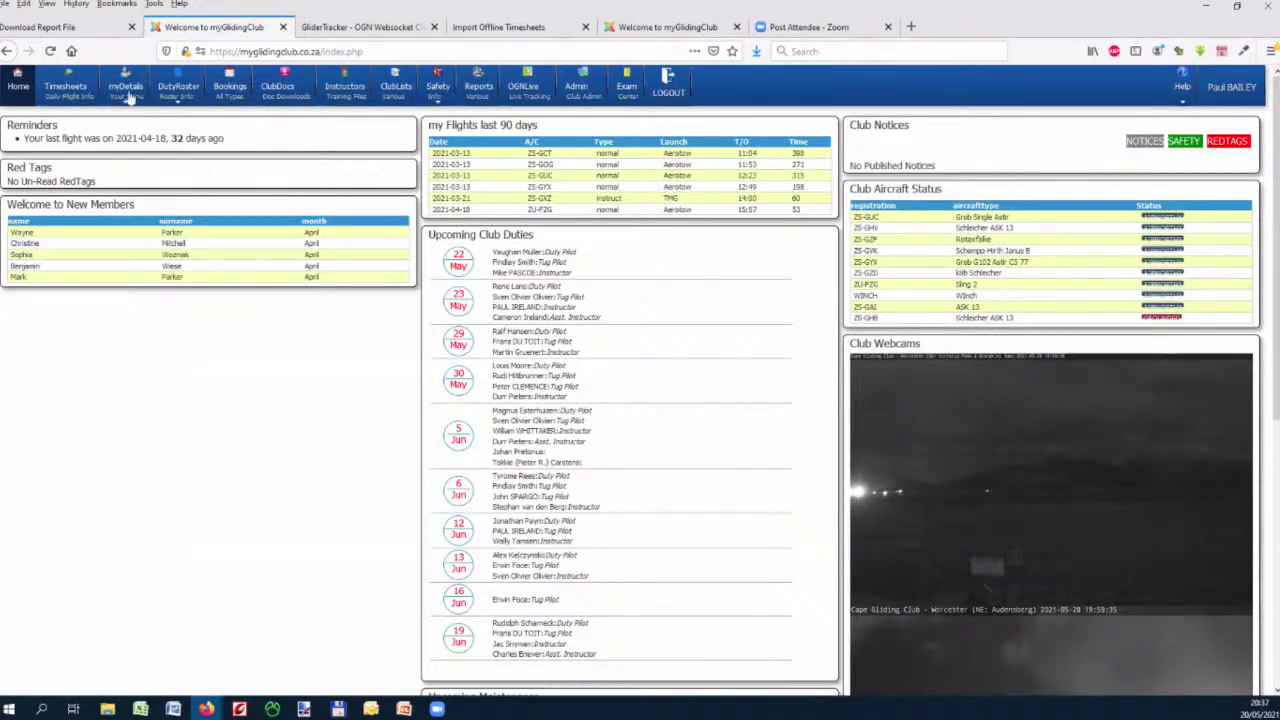
{"action": "mouse_move", "coordinate": [125, 92]}
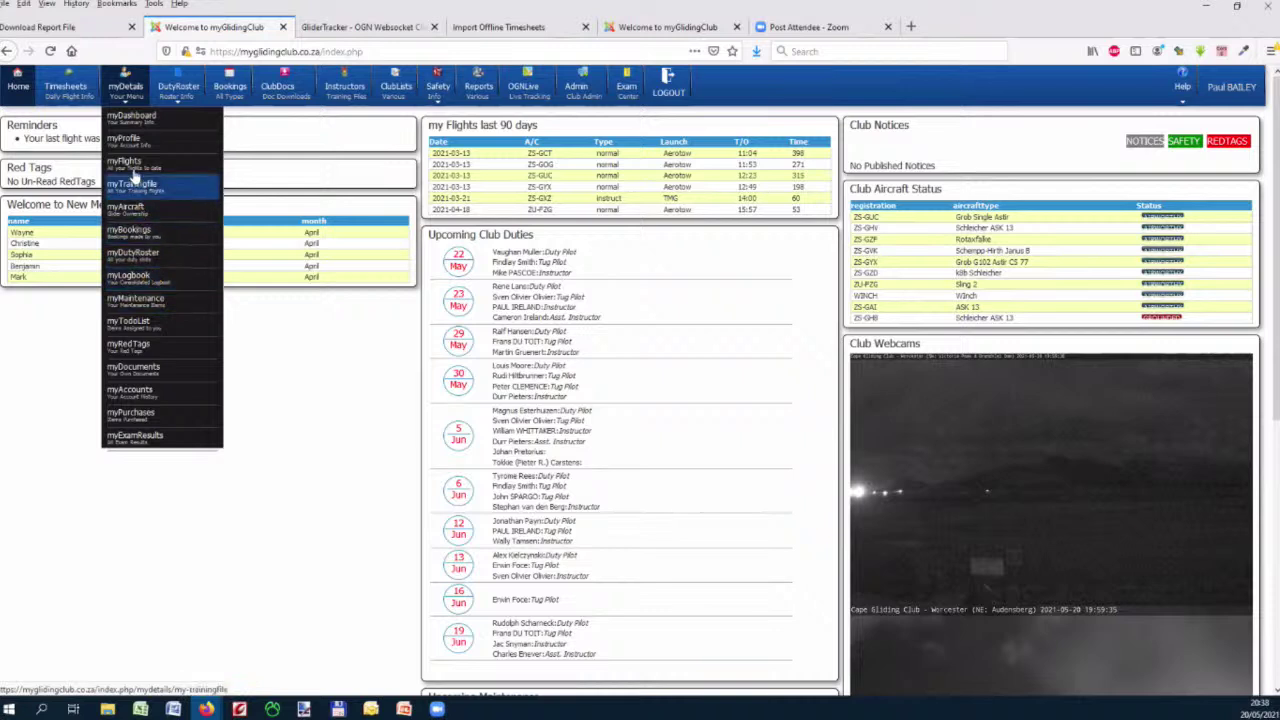
{"action": "left_click", "coordinate": [131, 284]}
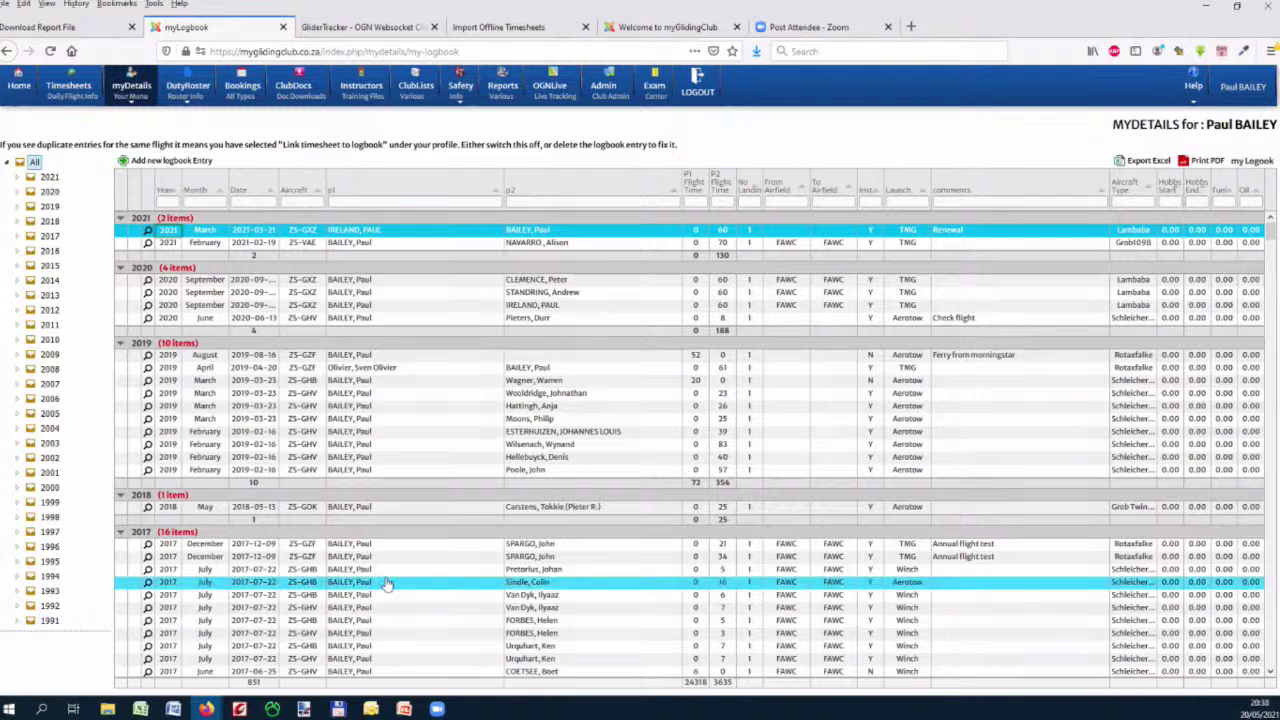
{"action": "scroll", "coordinate": [325, 507], "scroll_direction": "down", "scroll_amount": 15}
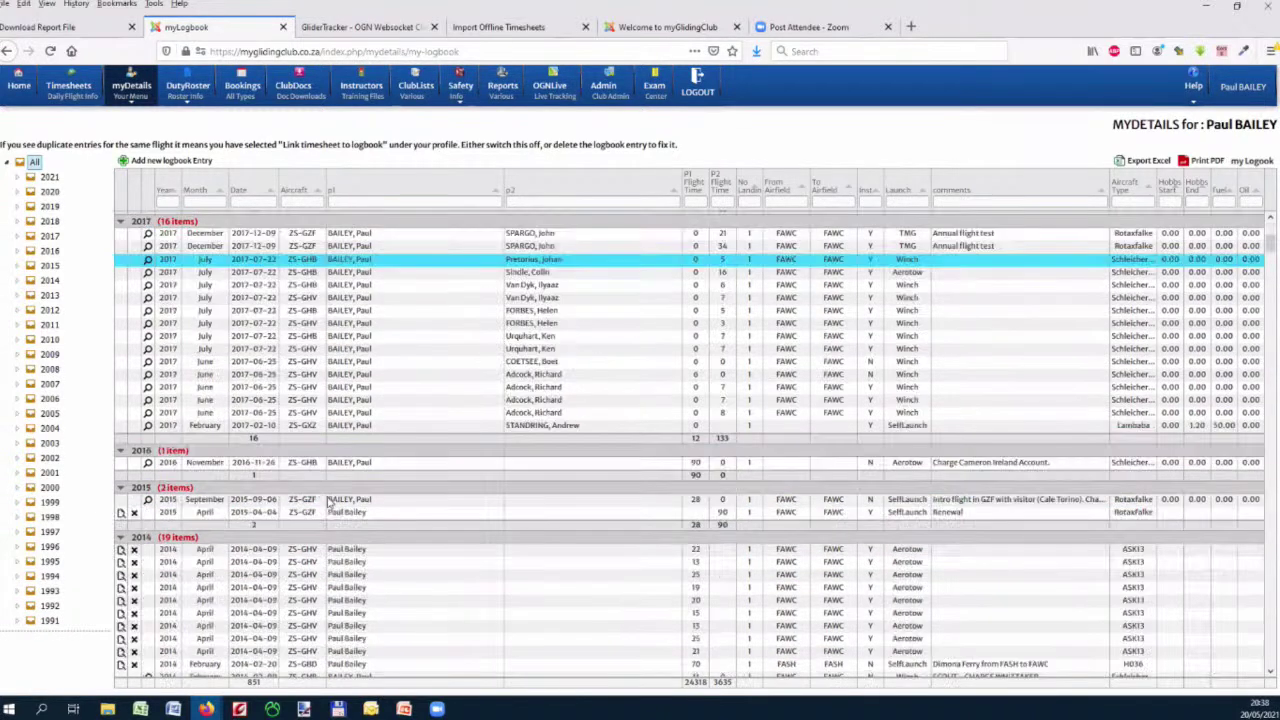
{"action": "scroll", "coordinate": [340, 520], "scroll_direction": "up", "scroll_amount": 10}
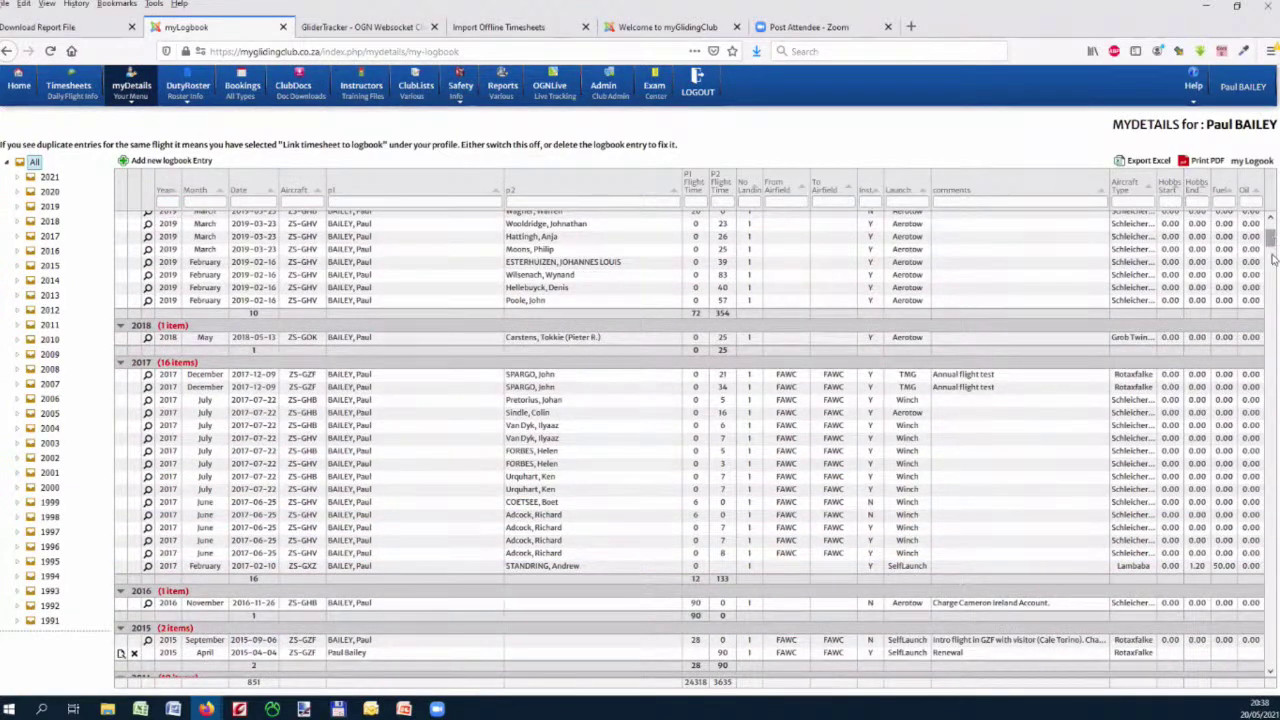
{"action": "left_click_drag", "start_coordinate": [1273, 258], "coordinate": [1270, 349]}
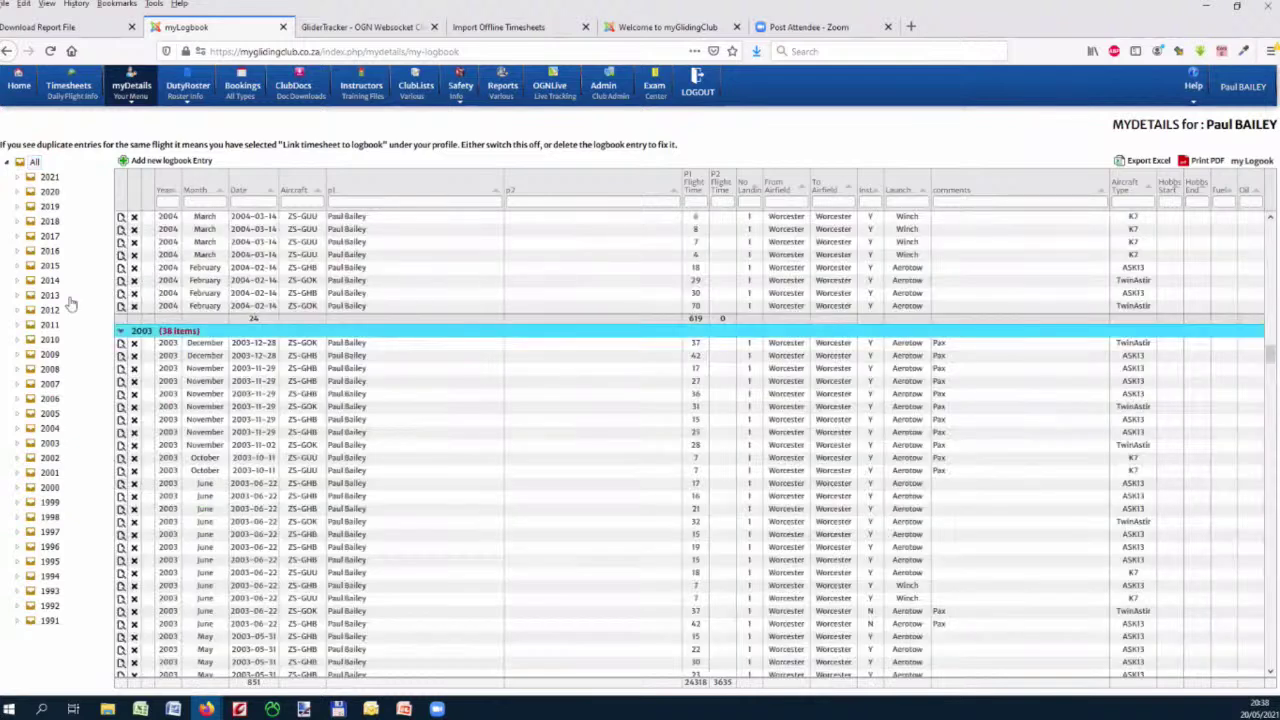
Filter the logbook to 2013 and to 2021, and restore the list of all years
{"action": "left_click", "coordinate": [48, 296]}
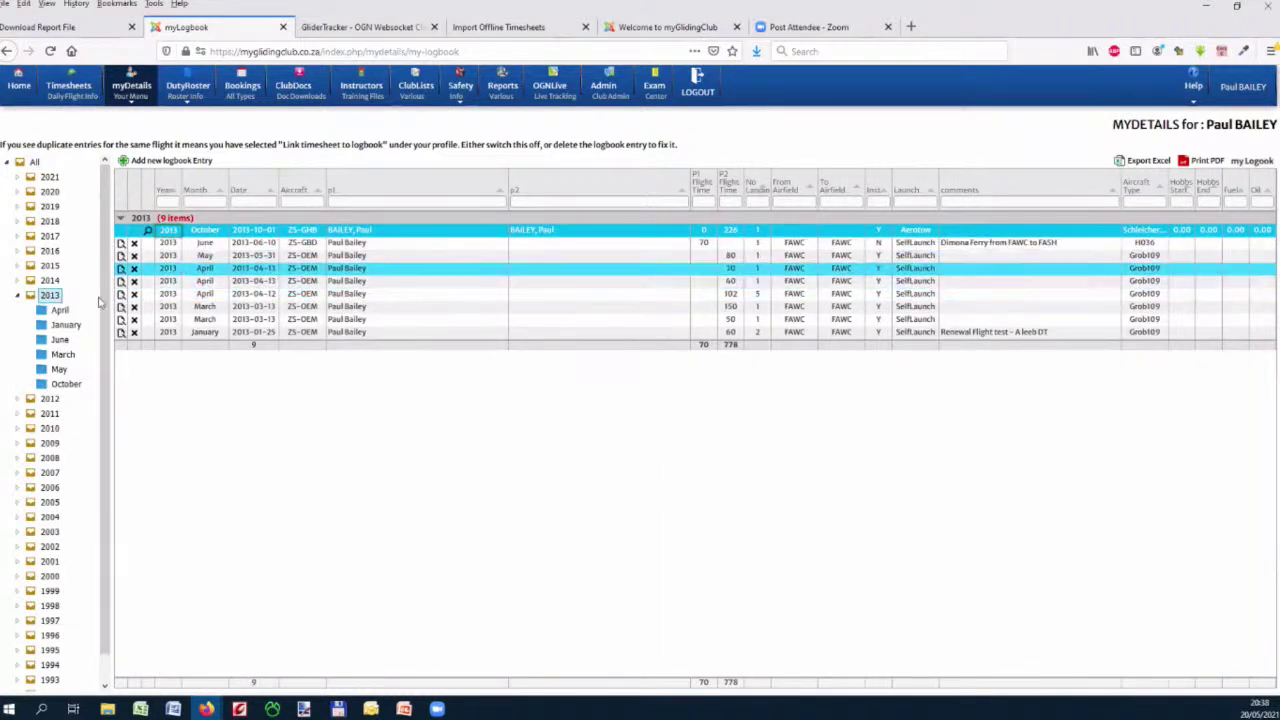
{"action": "left_click", "coordinate": [19, 297]}
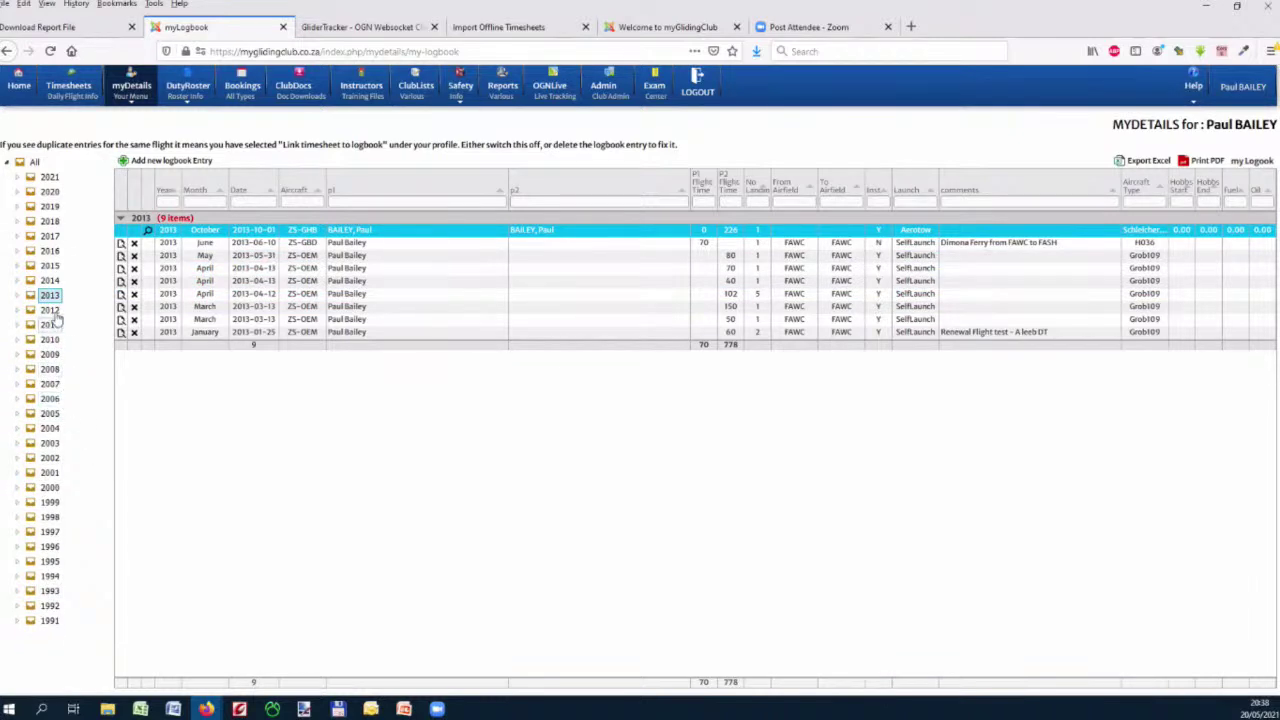
{"action": "left_click", "coordinate": [50, 177]}
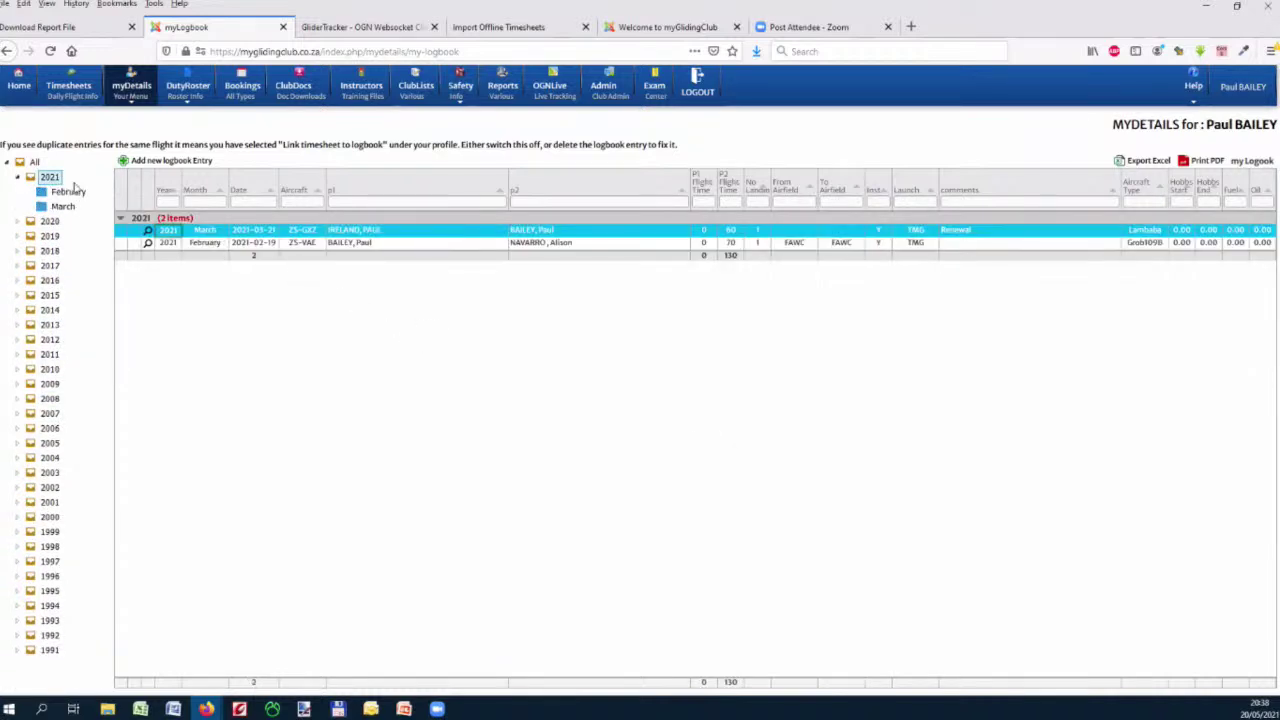
{"action": "left_click", "coordinate": [35, 162]}
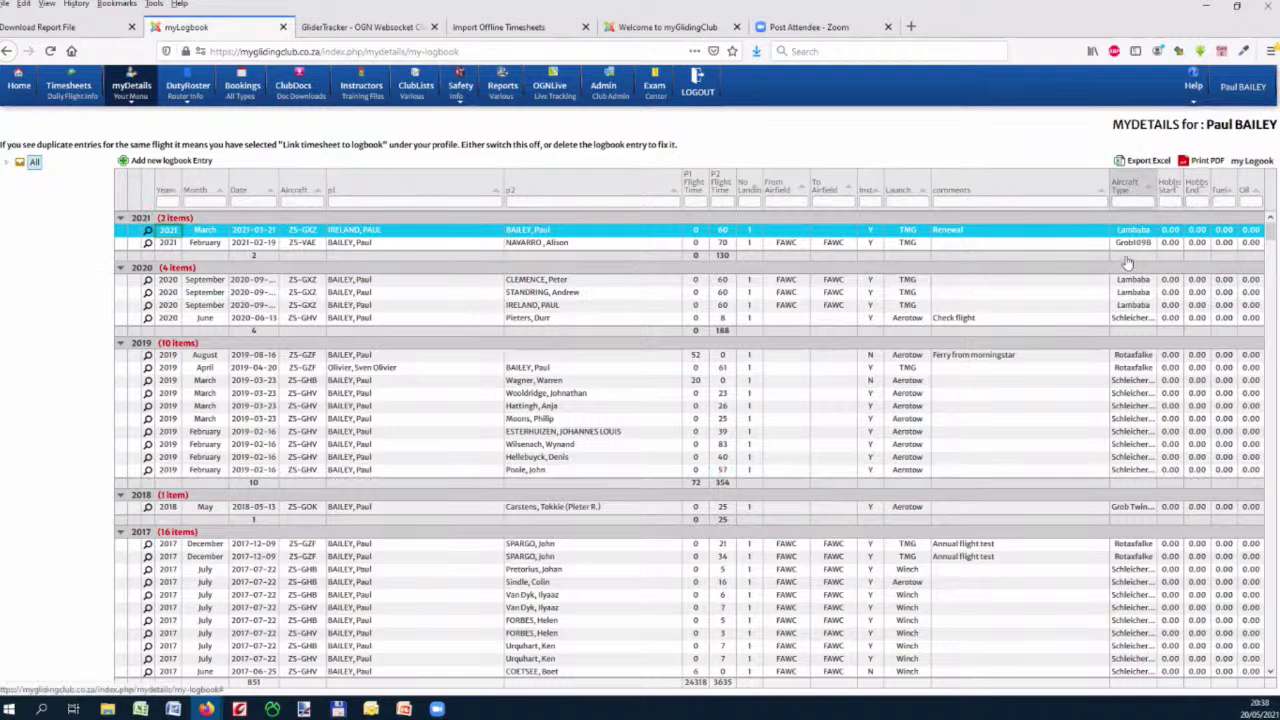
Select the February and March 2021 logbook entries to examine their P1 and P2 pilots
{"action": "left_click", "coordinate": [758, 396]}
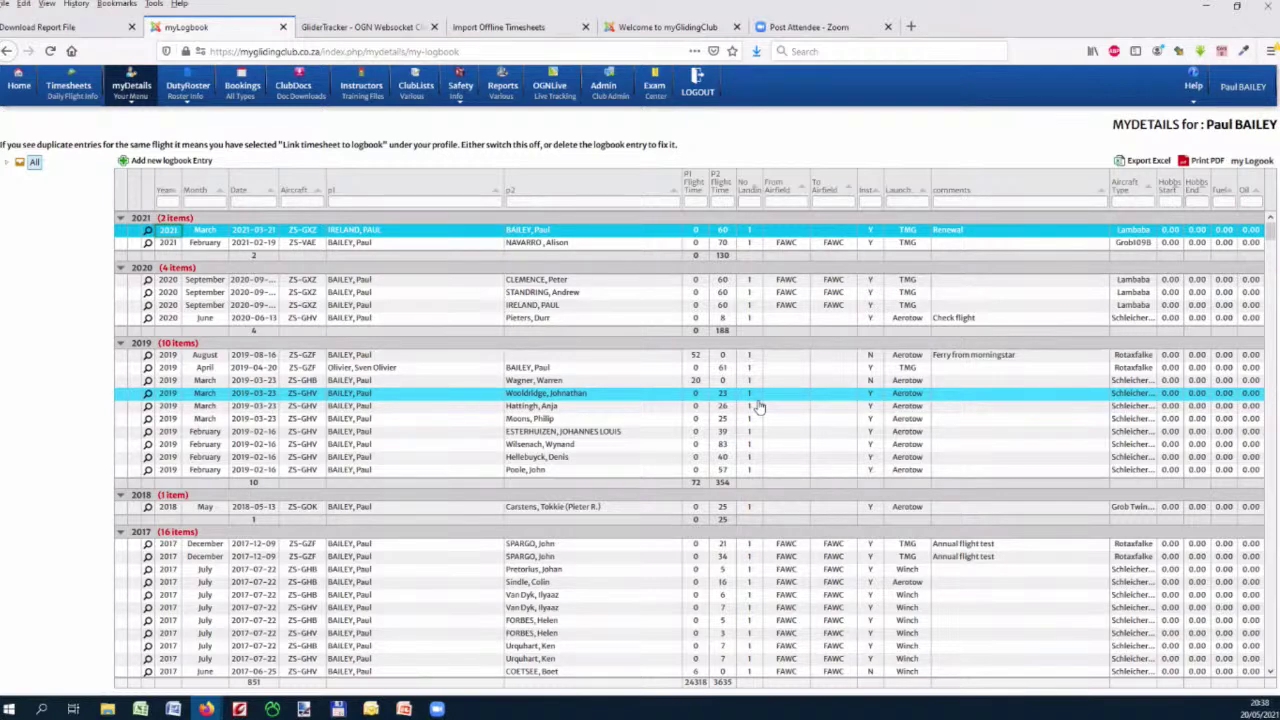
{"action": "left_click", "coordinate": [393, 246]}
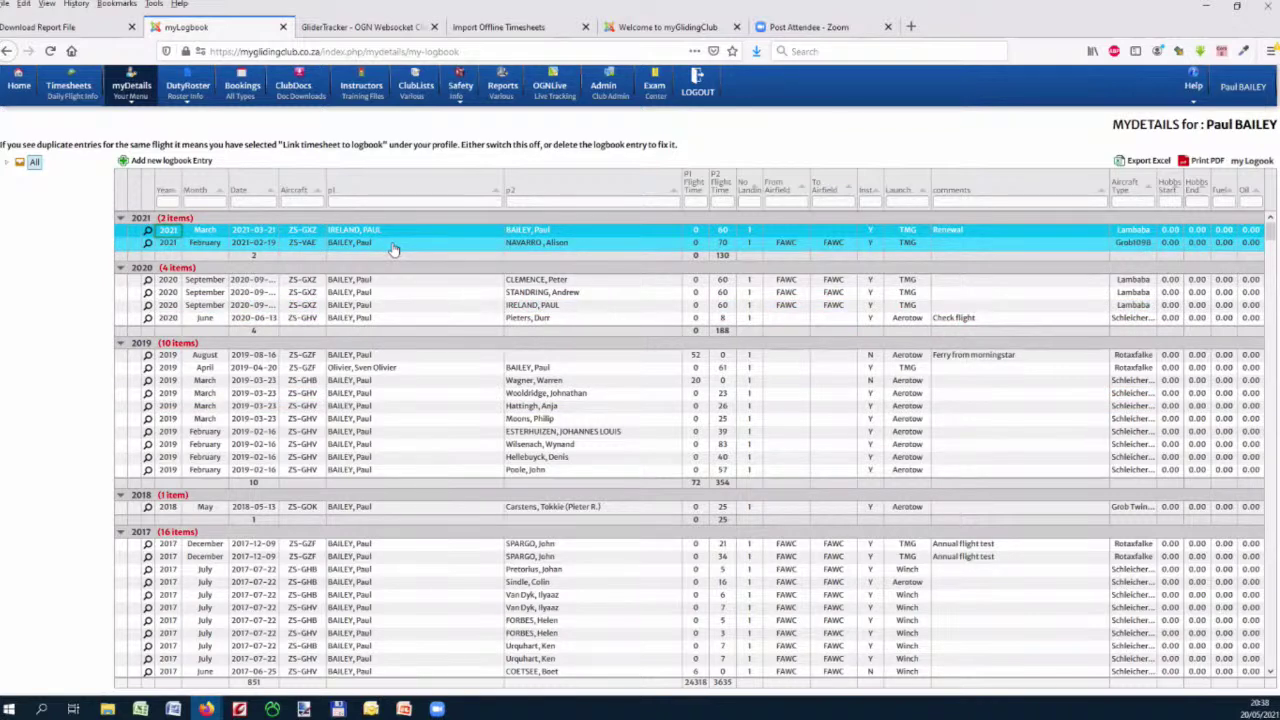
{"action": "left_click", "coordinate": [369, 248]}
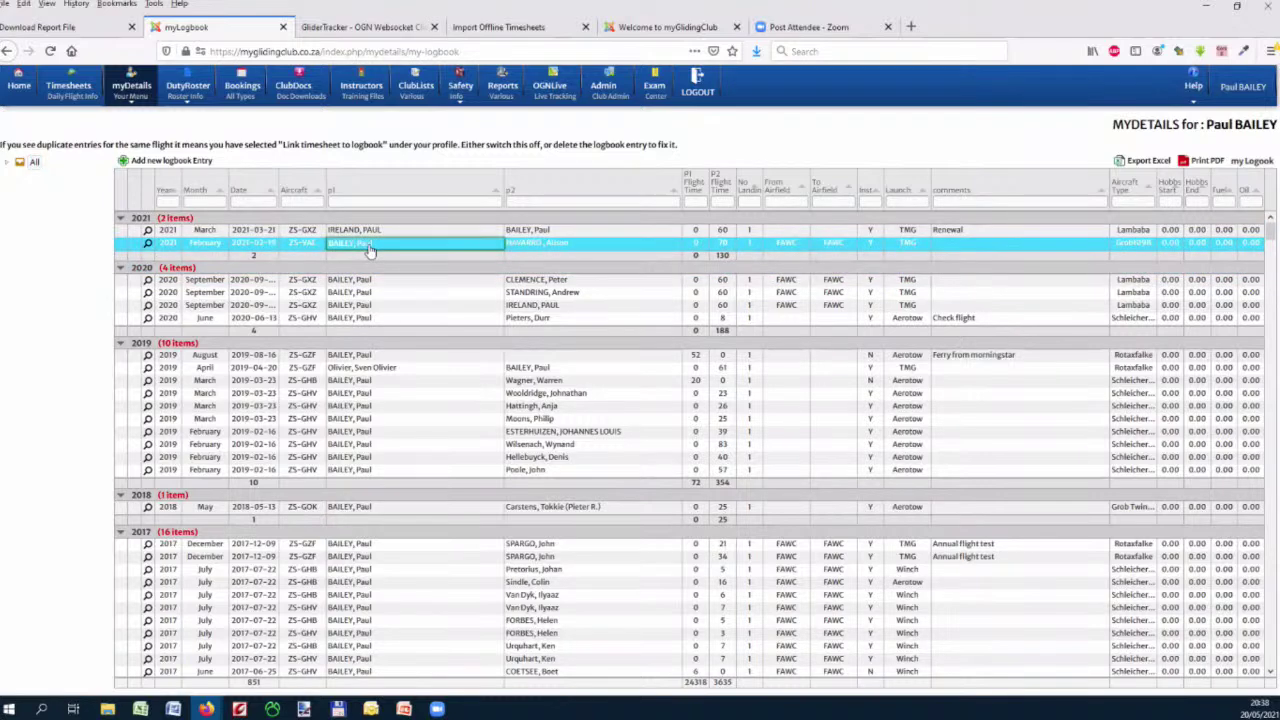
{"action": "left_click", "coordinate": [362, 231]}
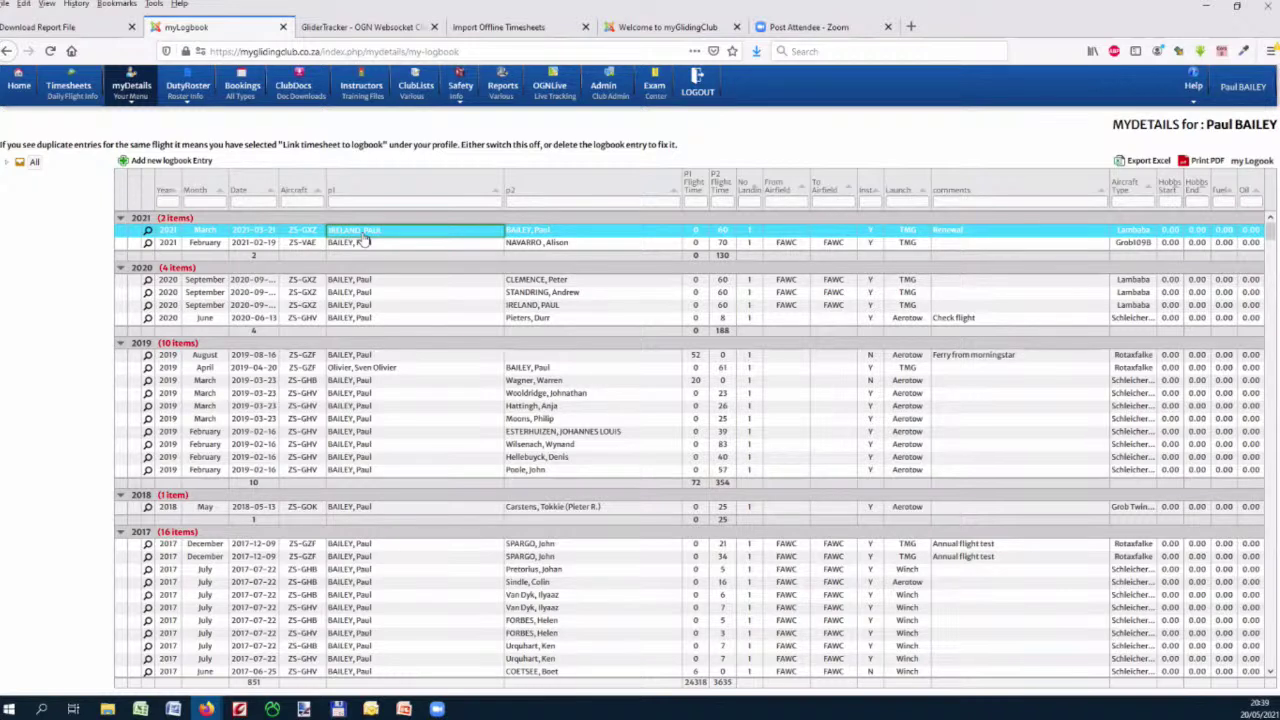
{"action": "left_click", "coordinate": [352, 245], "text": "ctrl"}
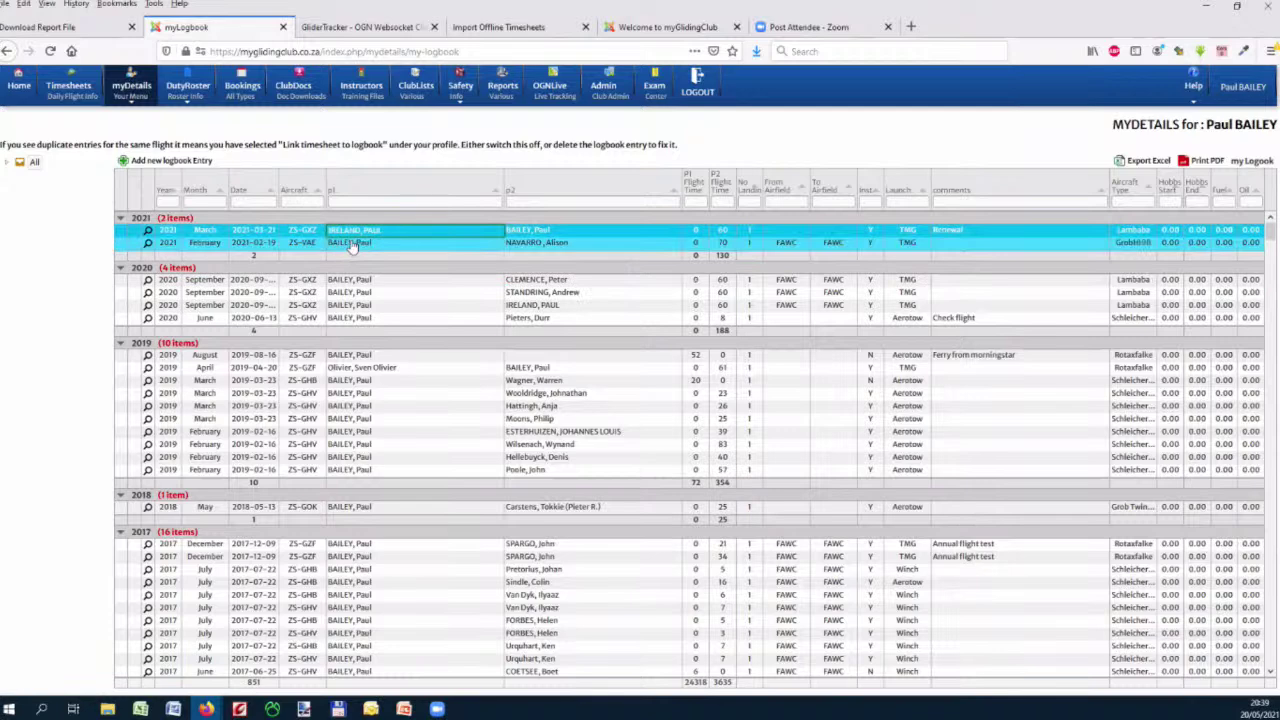
{"action": "left_click", "coordinate": [126, 279], "text": "ctrl"}
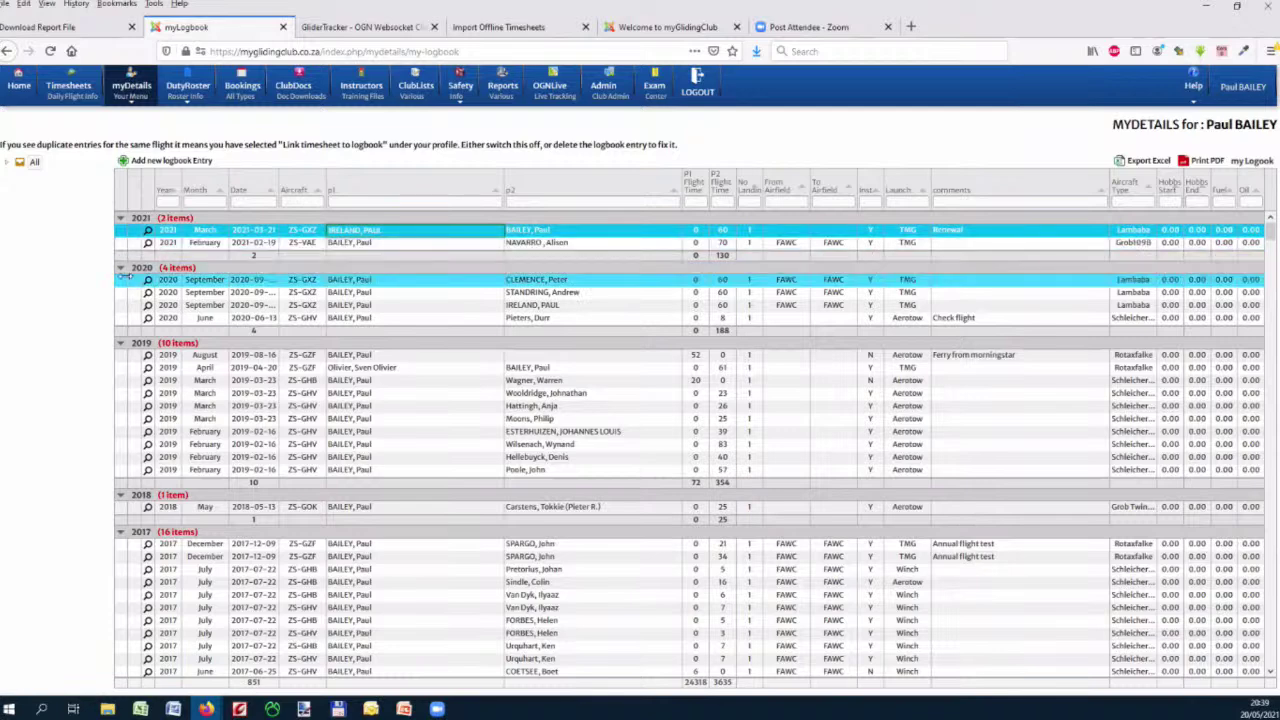
Open the duty calendar and look through the May 2021 roster
{"action": "mouse_move", "coordinate": [133, 88]}
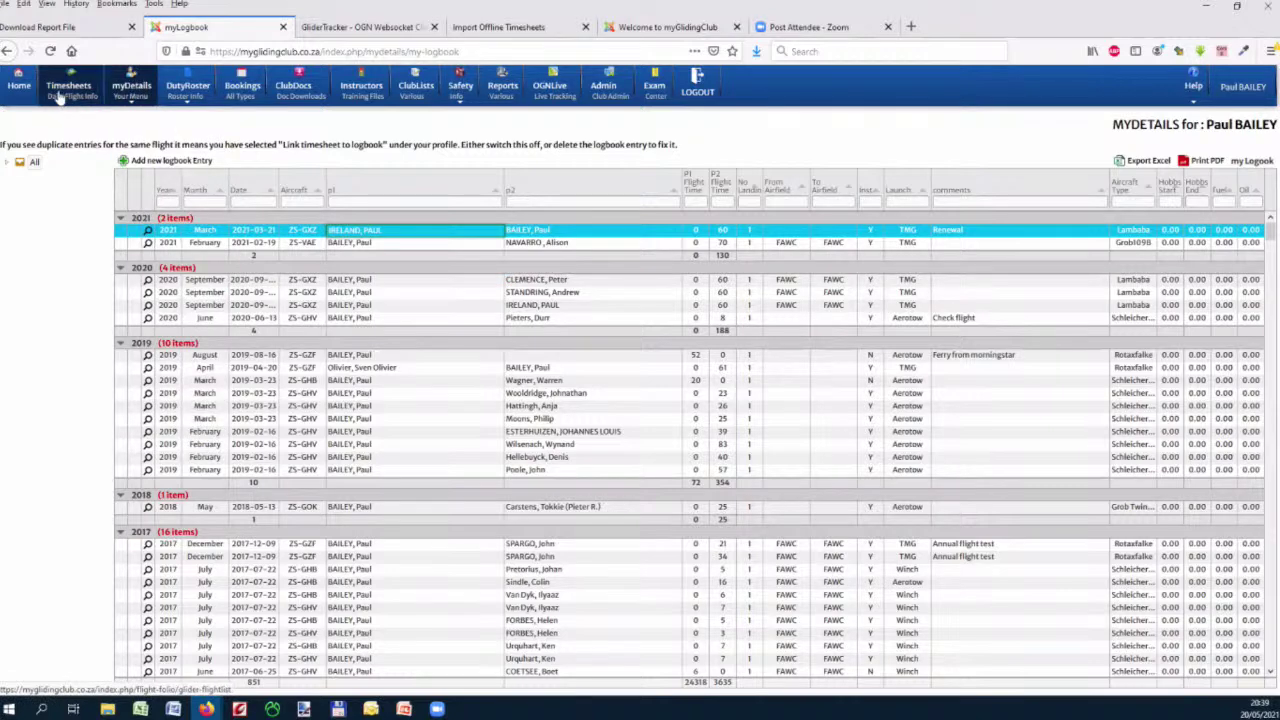
{"action": "mouse_move", "coordinate": [188, 100]}
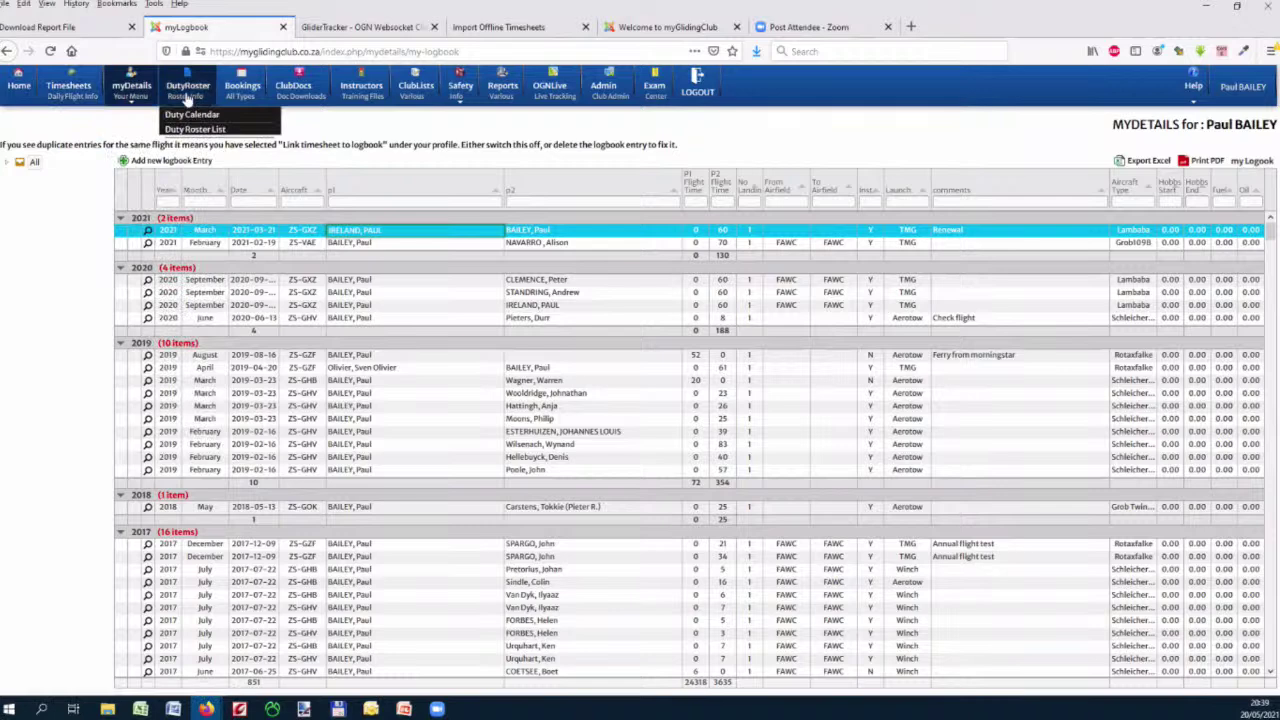
{"action": "left_click", "coordinate": [190, 114]}
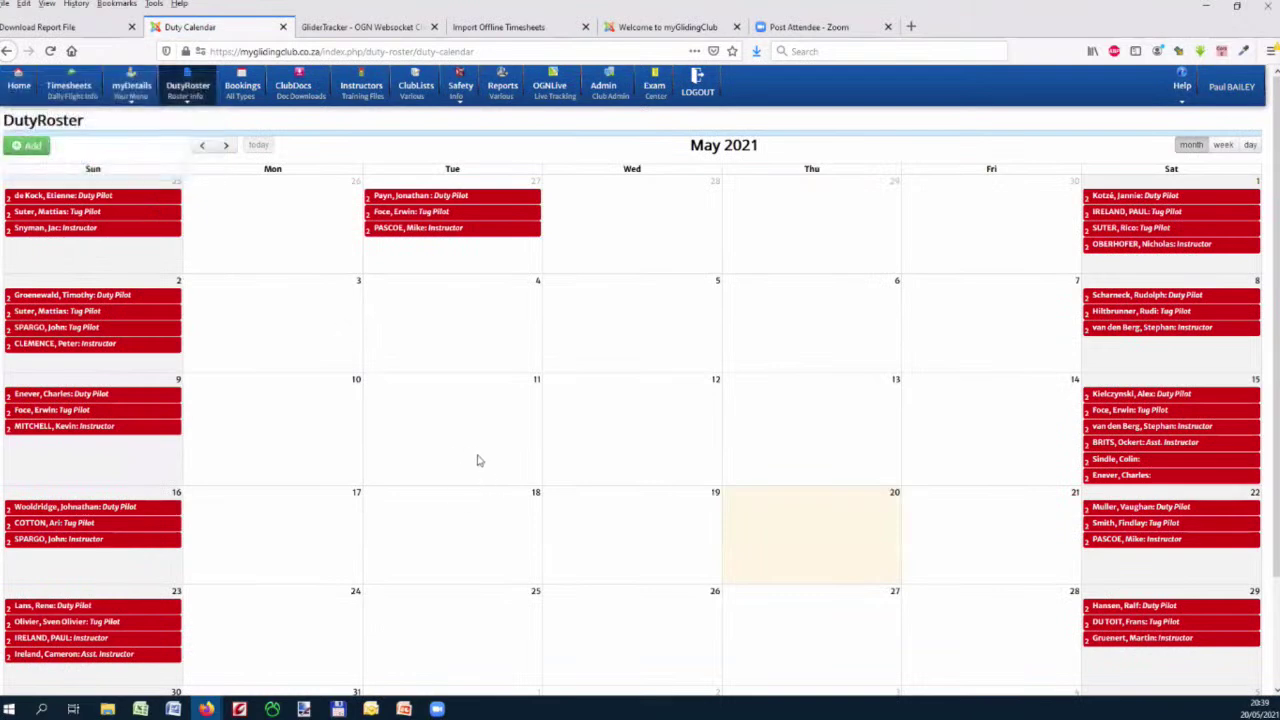
{"action": "scroll", "coordinate": [329, 394], "scroll_direction": "down", "scroll_amount": 3}
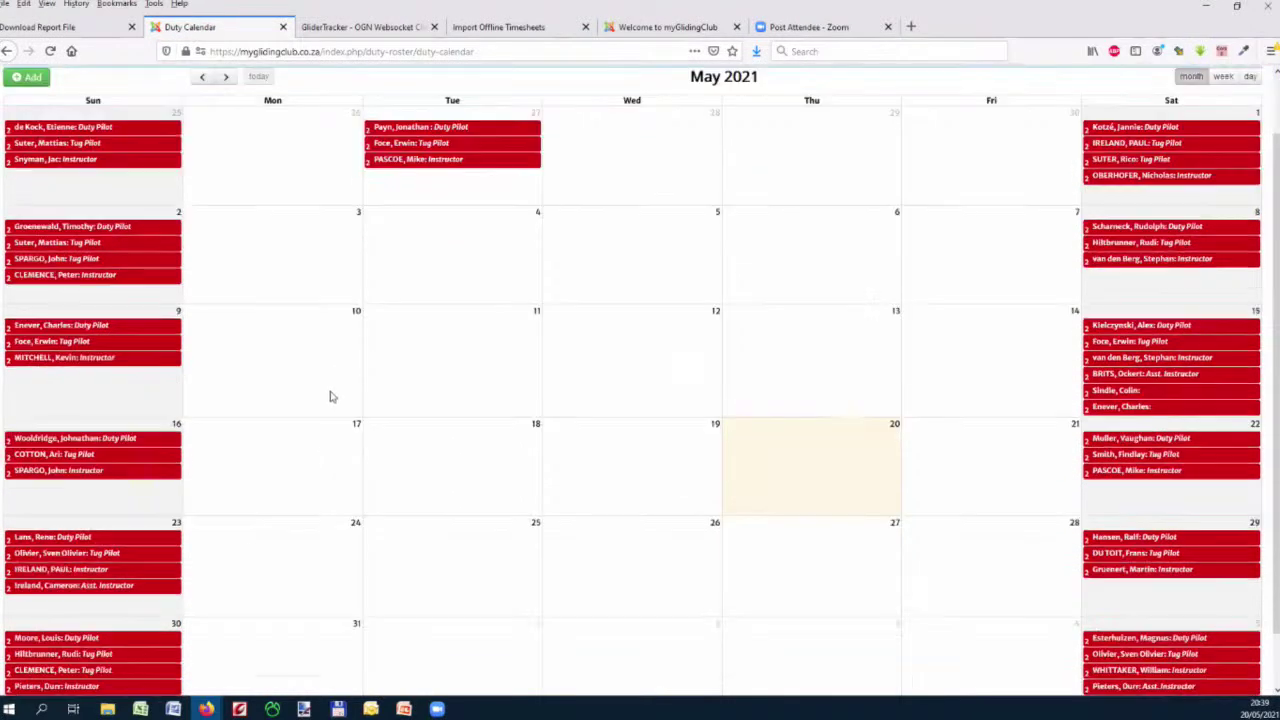
{"action": "scroll", "coordinate": [322, 149], "scroll_direction": "up", "scroll_amount": 3}
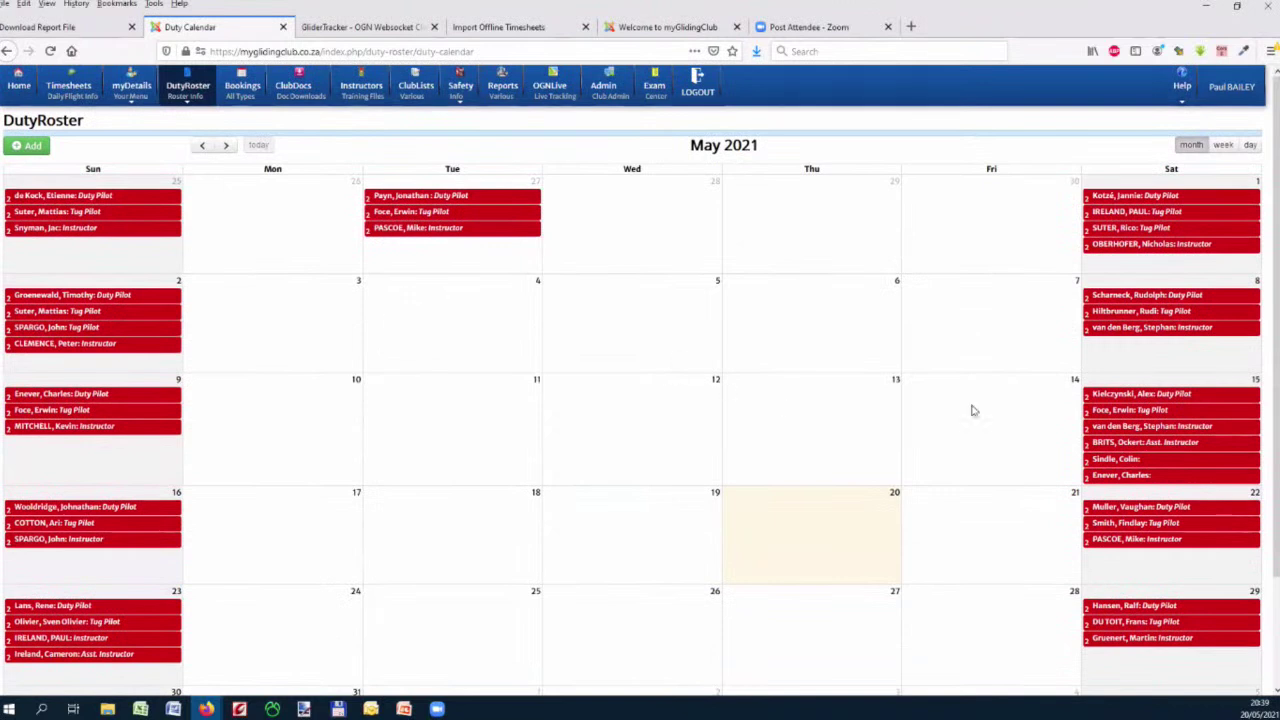
View the duty pilot entry on 15 May 2021 and the instructor entry on 27 April, closing each
{"action": "left_click", "coordinate": [1120, 400]}
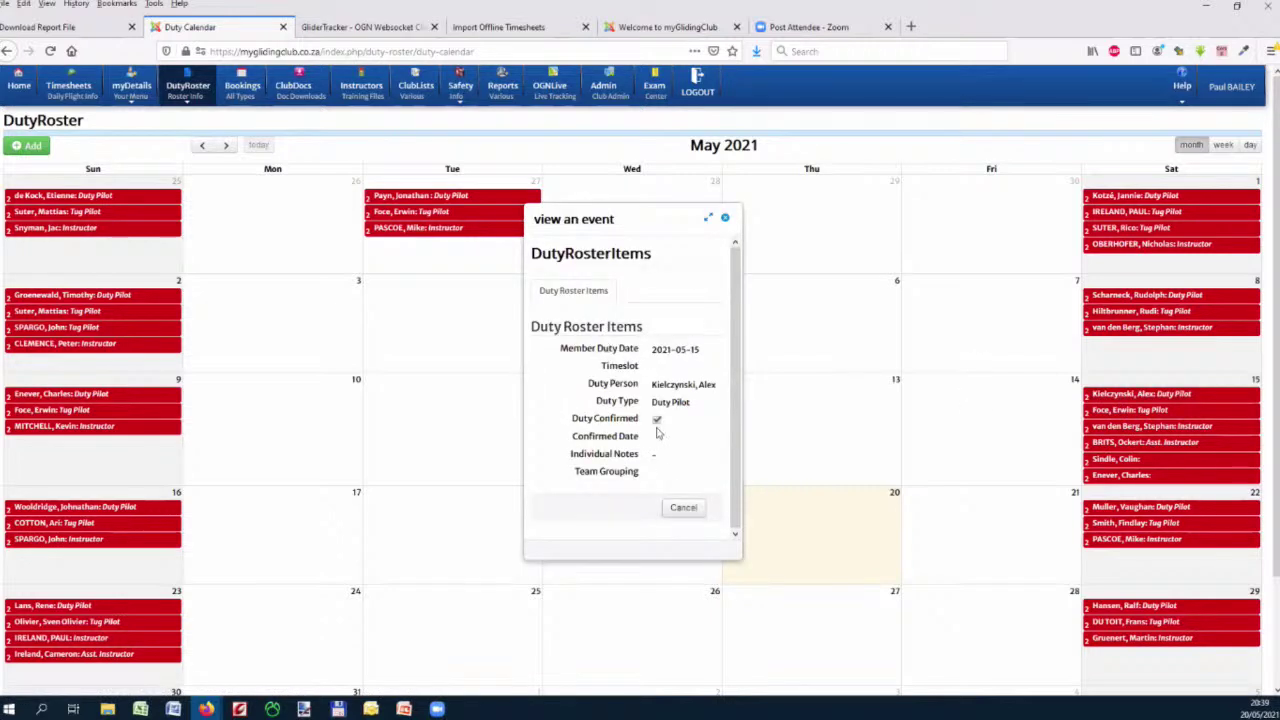
{"action": "left_click", "coordinate": [725, 218]}
{"action": "left_click", "coordinate": [397, 230]}
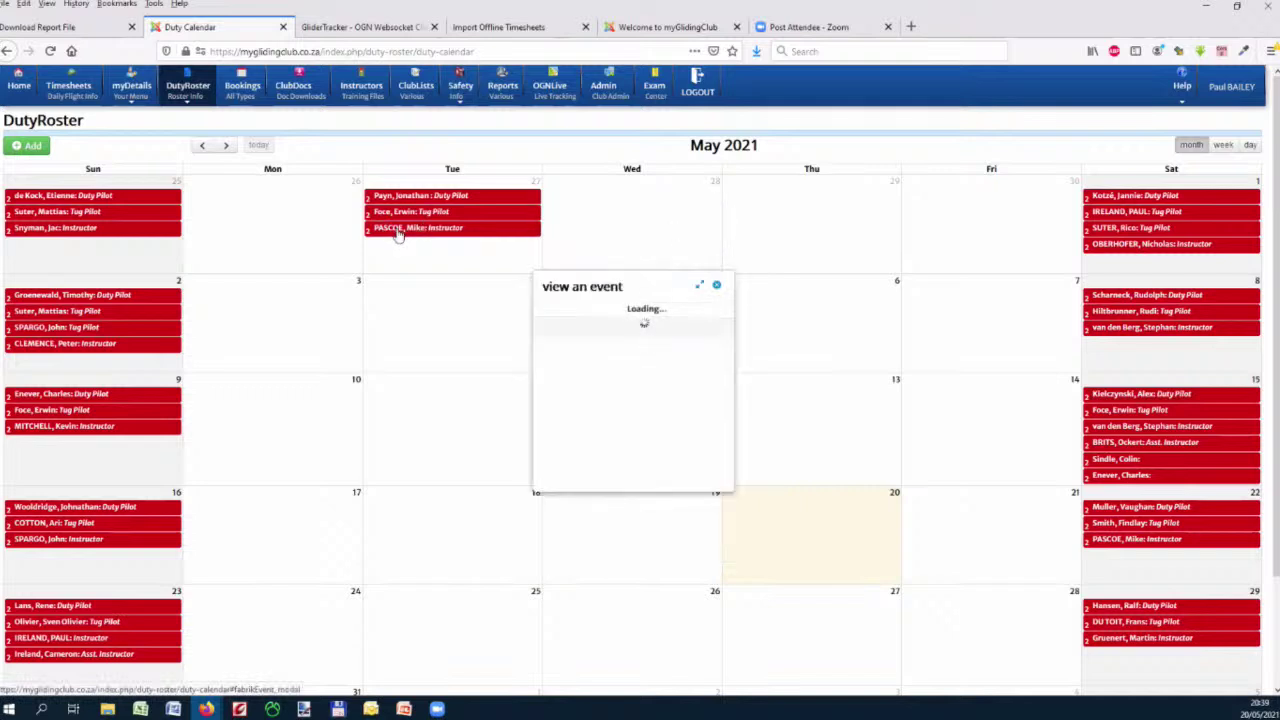
{"action": "left_click", "coordinate": [725, 218]}
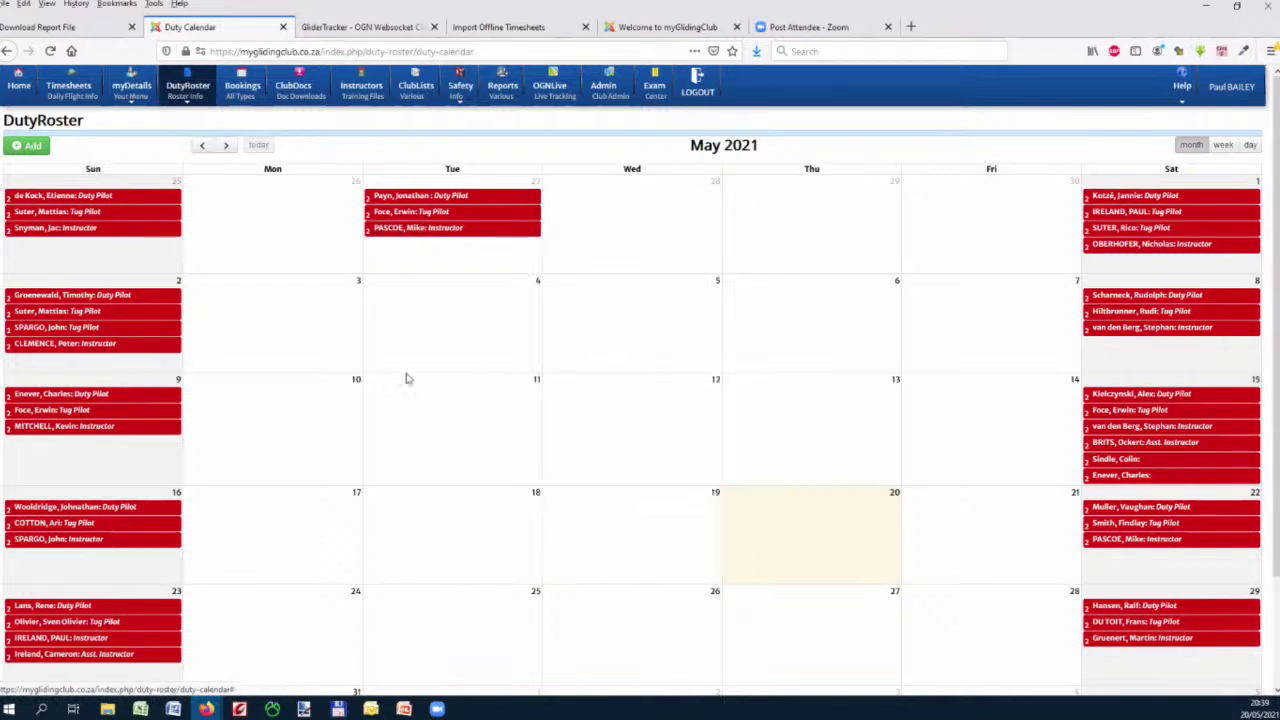
Start a duty roster item for 2021-05-04 with the 08:00-18:00 All Day timeslot, and close it without saving
{"action": "left_click", "coordinate": [411, 343]}
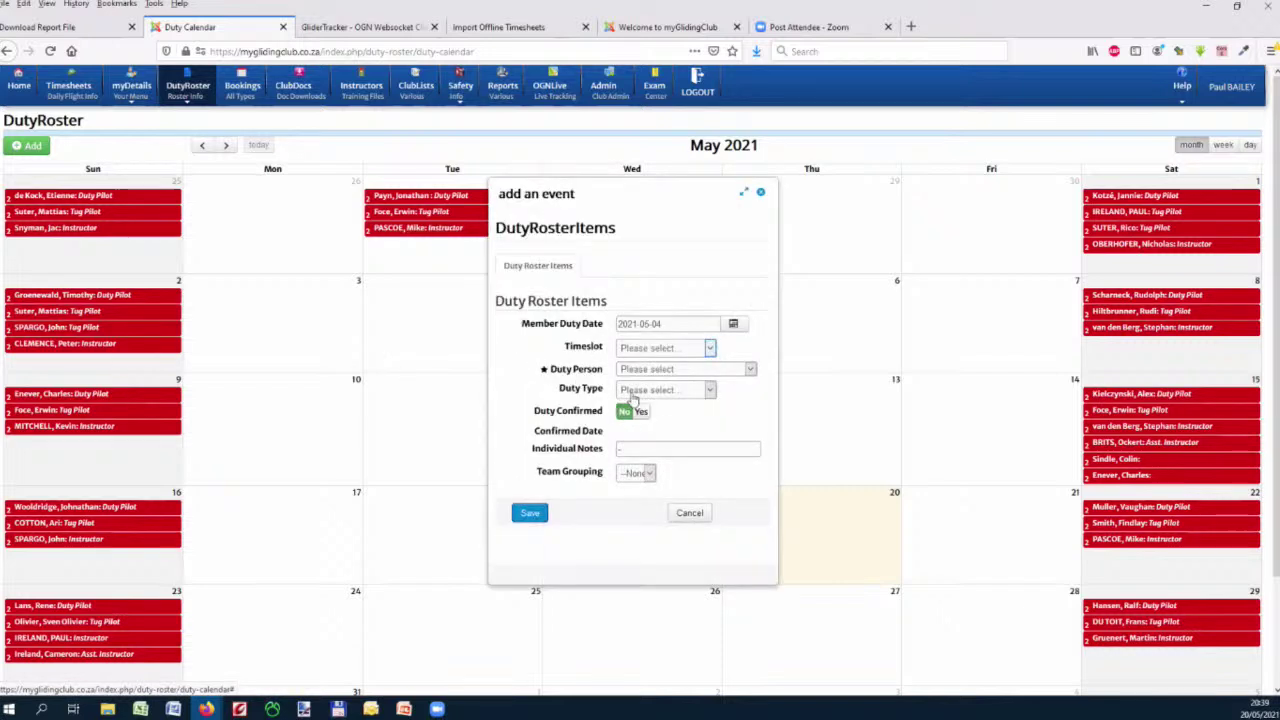
{"action": "left_click", "coordinate": [648, 352]}
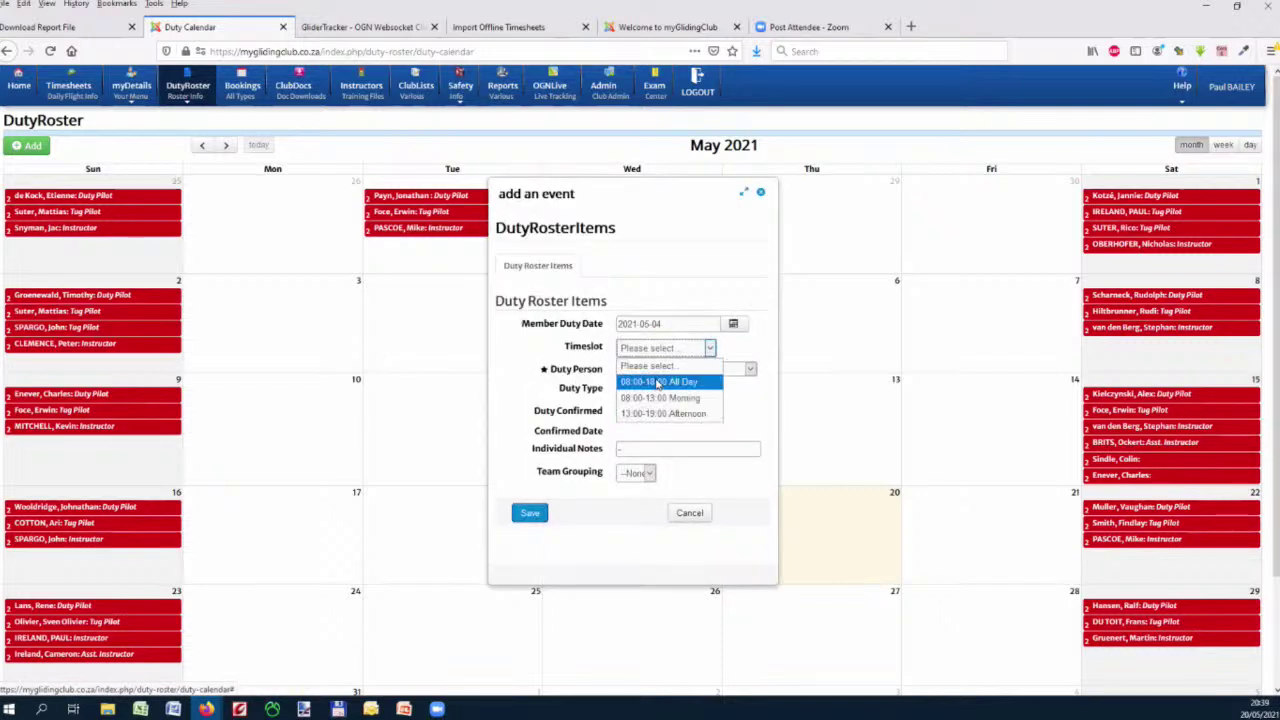
{"action": "left_click", "coordinate": [657, 383]}
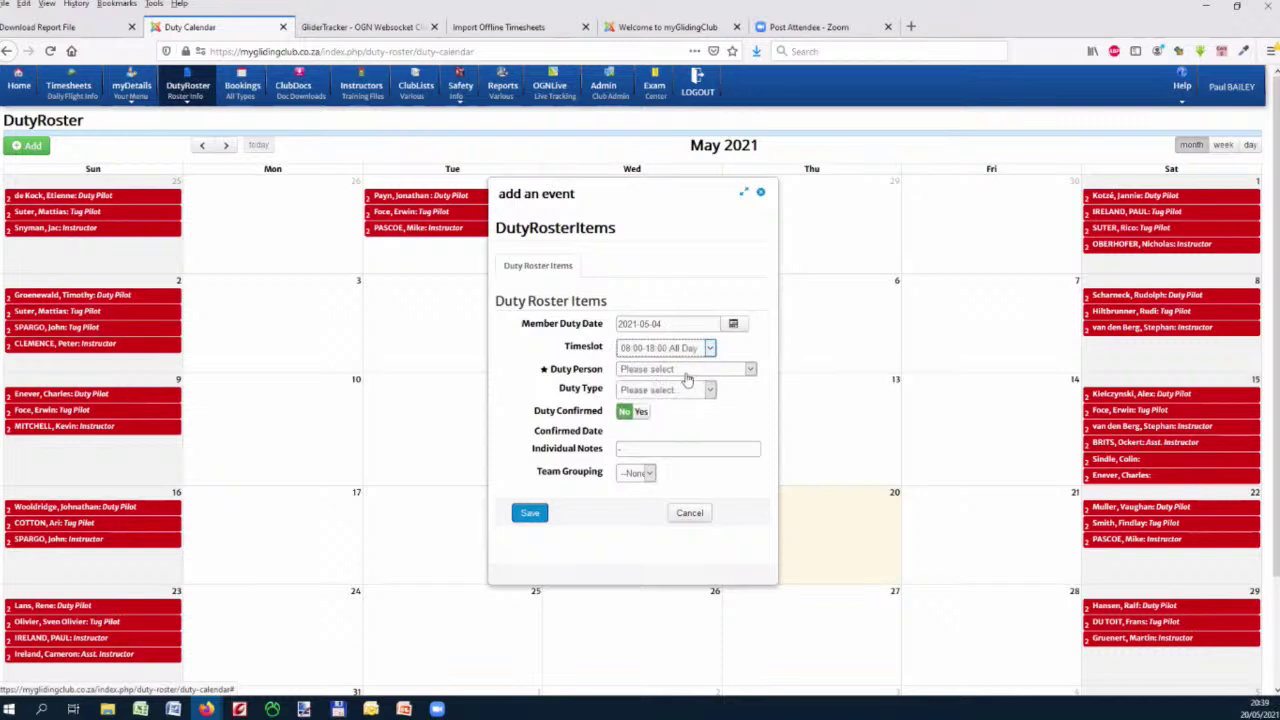
{"action": "left_click", "coordinate": [683, 354]}
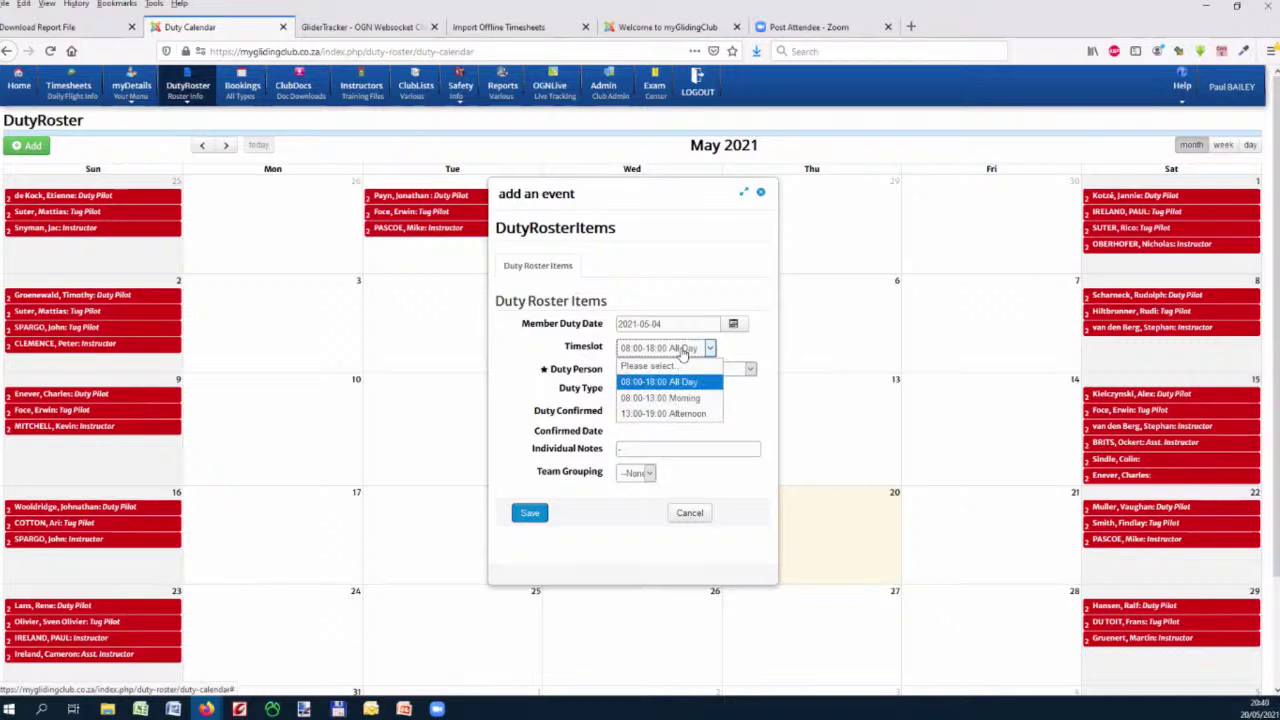
{"action": "left_click", "coordinate": [542, 395]}
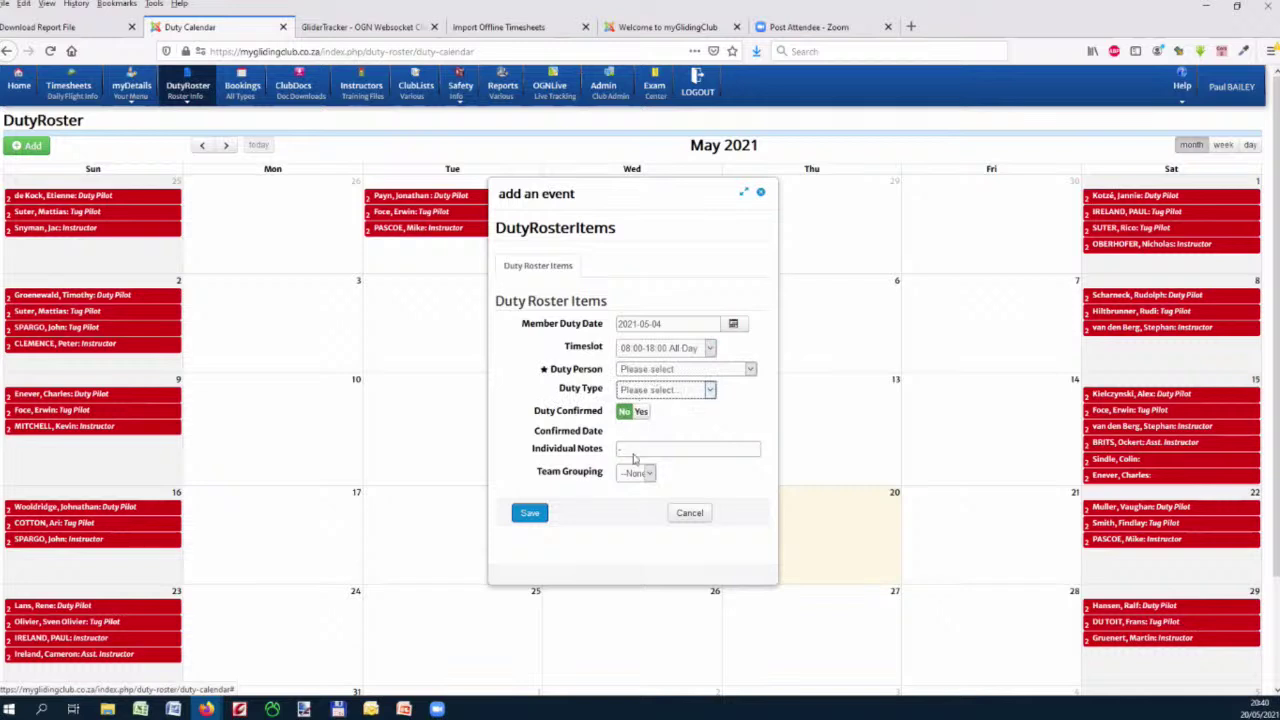
{"action": "left_click", "coordinate": [760, 189]}
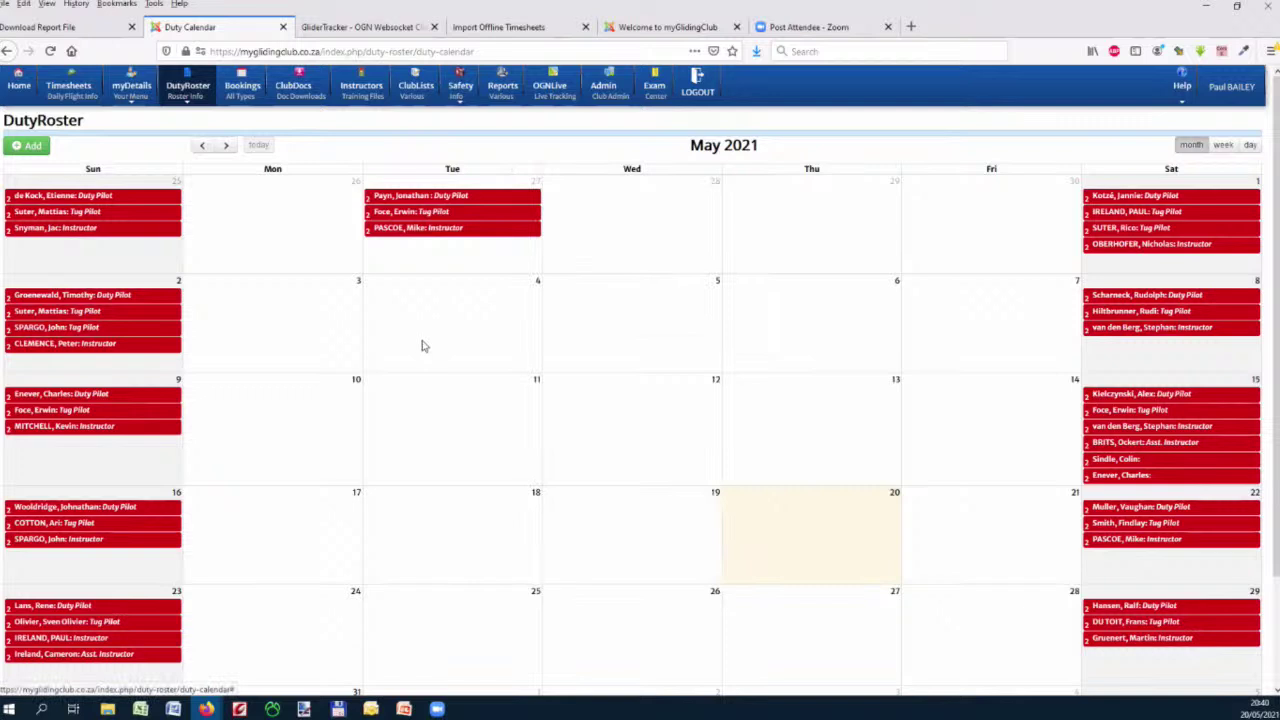
Open another myglidingclub.co.za page in a new browser tab, keeping the duty calendar open
{"action": "right_click", "coordinate": [45, 88]}
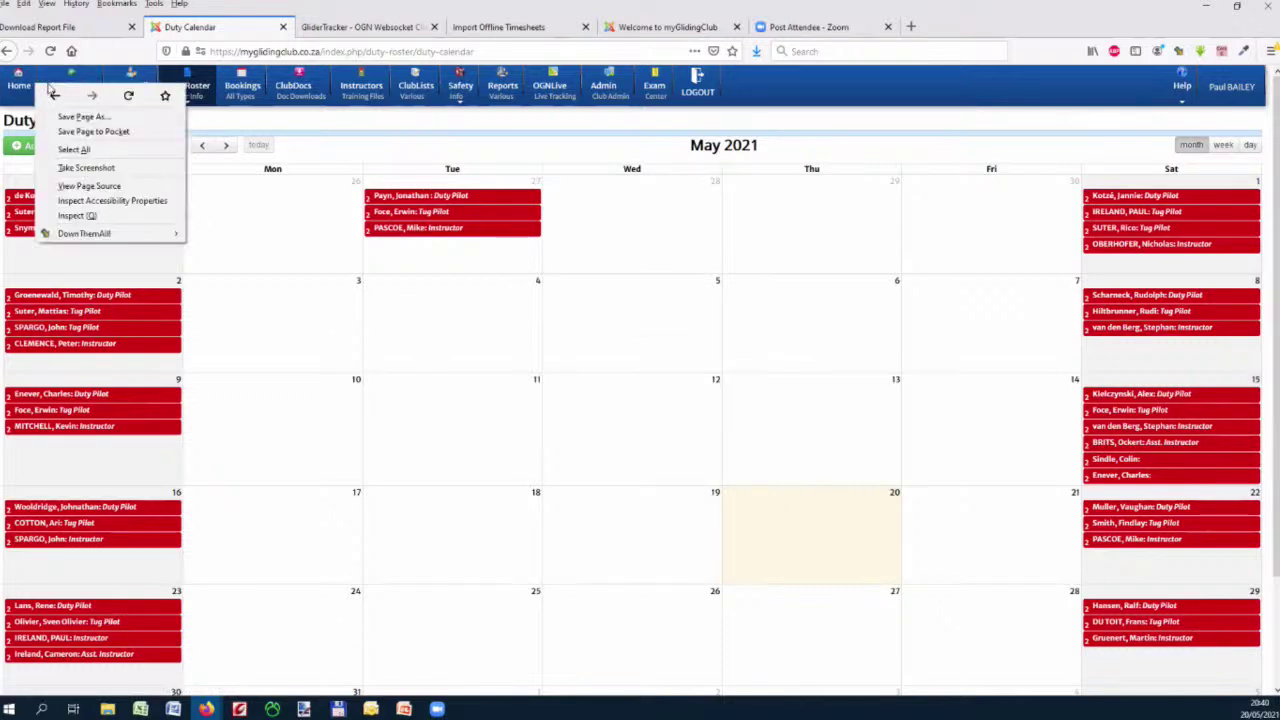
{"action": "right_click", "coordinate": [42, 82]}
{"action": "left_click", "coordinate": [62, 92]}
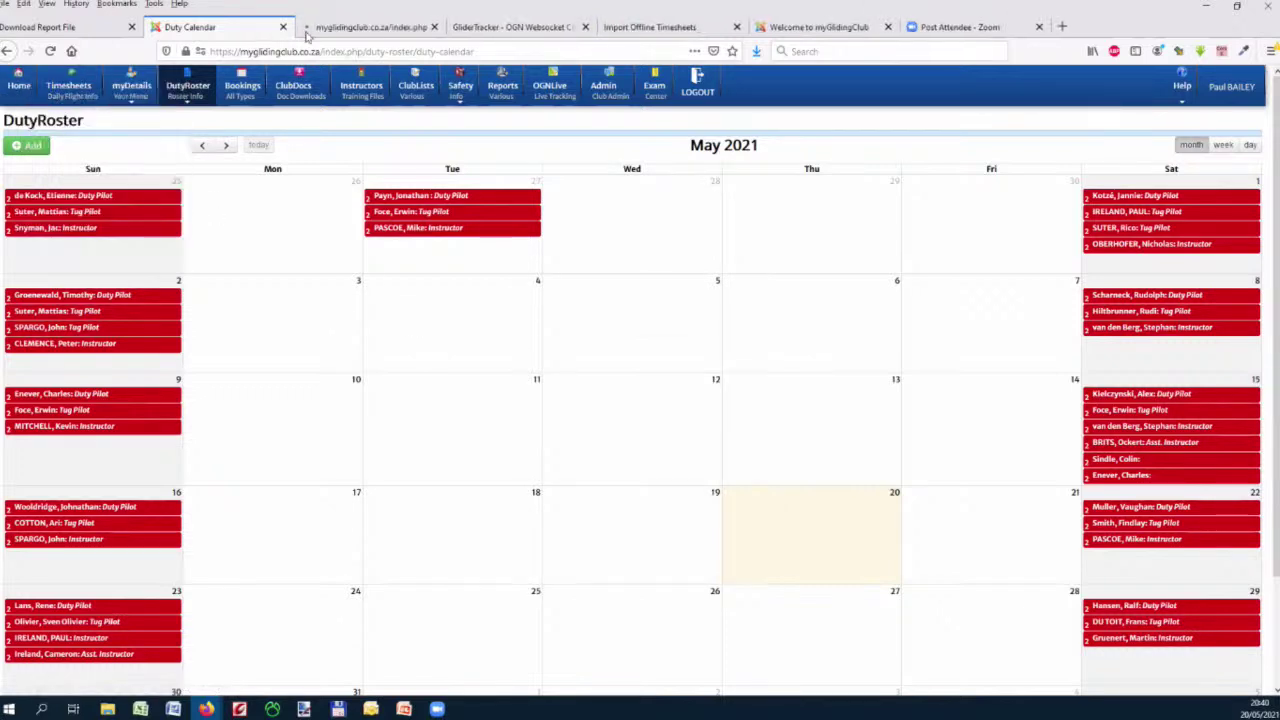
Switch to the club home page and look through the flights, upcoming duties, aircraft status and webcams
{"action": "left_click", "coordinate": [310, 30]}
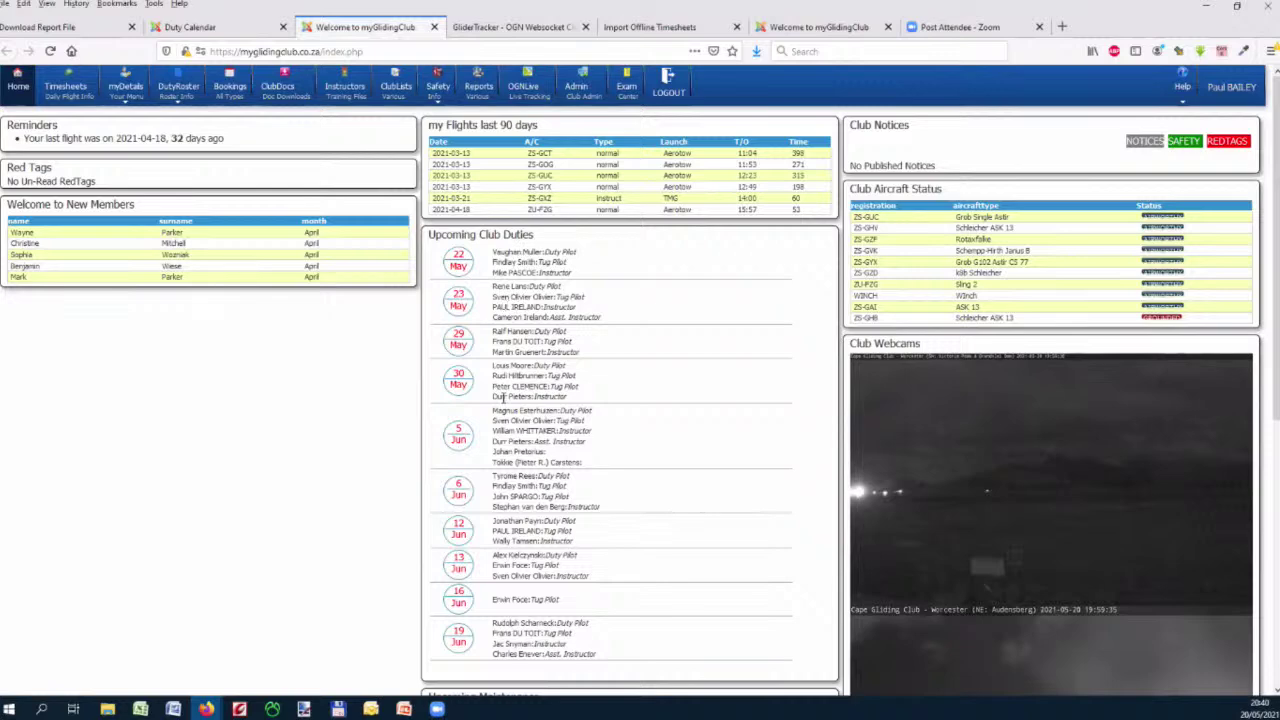
{"action": "scroll", "coordinate": [549, 425], "scroll_direction": "down", "scroll_amount": 5}
{"action": "scroll", "coordinate": [520, 443], "scroll_direction": "up", "scroll_amount": 5}
Open the instructors section and review the dashboard's outstanding training files, student currency and student flight charts
{"action": "left_click", "coordinate": [345, 88]}
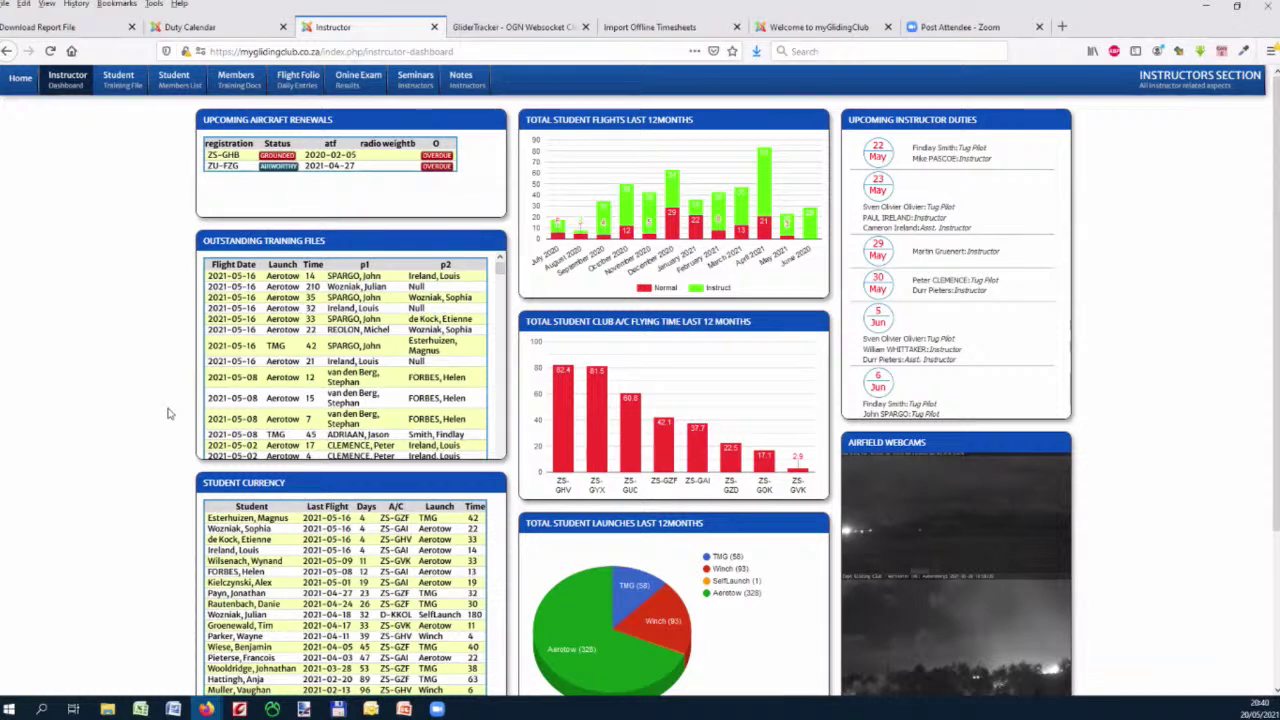
{"action": "scroll", "coordinate": [170, 414], "scroll_direction": "down", "scroll_amount": 3}
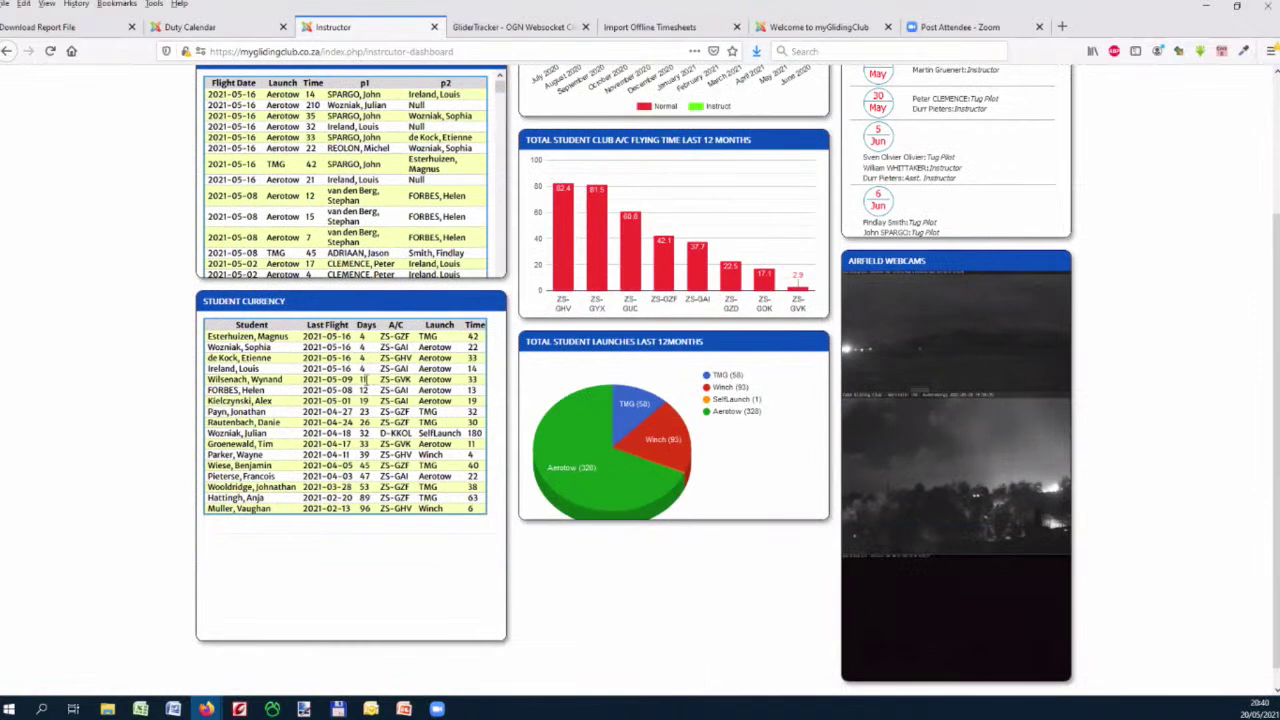
{"action": "scroll", "coordinate": [280, 390], "scroll_direction": "up", "scroll_amount": 1}
{"action": "scroll", "coordinate": [300, 350], "scroll_direction": "up", "scroll_amount": 3}
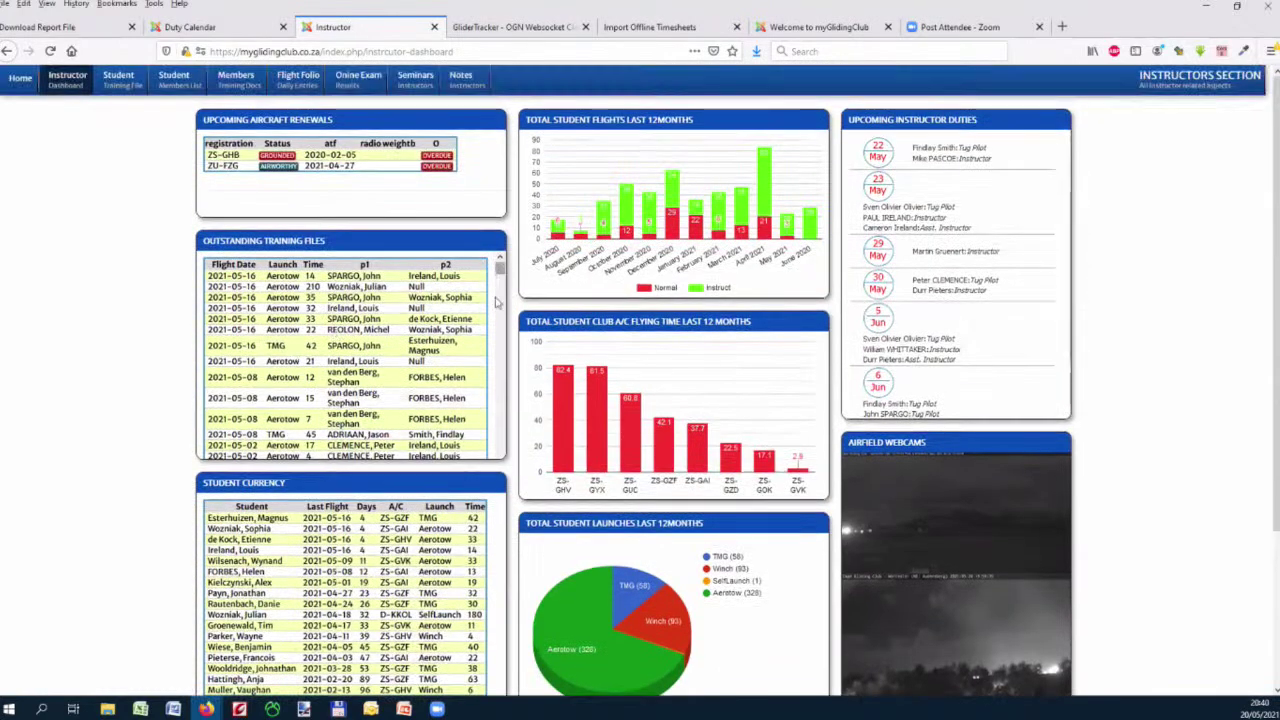
{"action": "scroll", "coordinate": [492, 275], "scroll_direction": "down", "scroll_amount": 3}
{"action": "scroll", "coordinate": [492, 275], "scroll_direction": "up", "scroll_amount": 3}
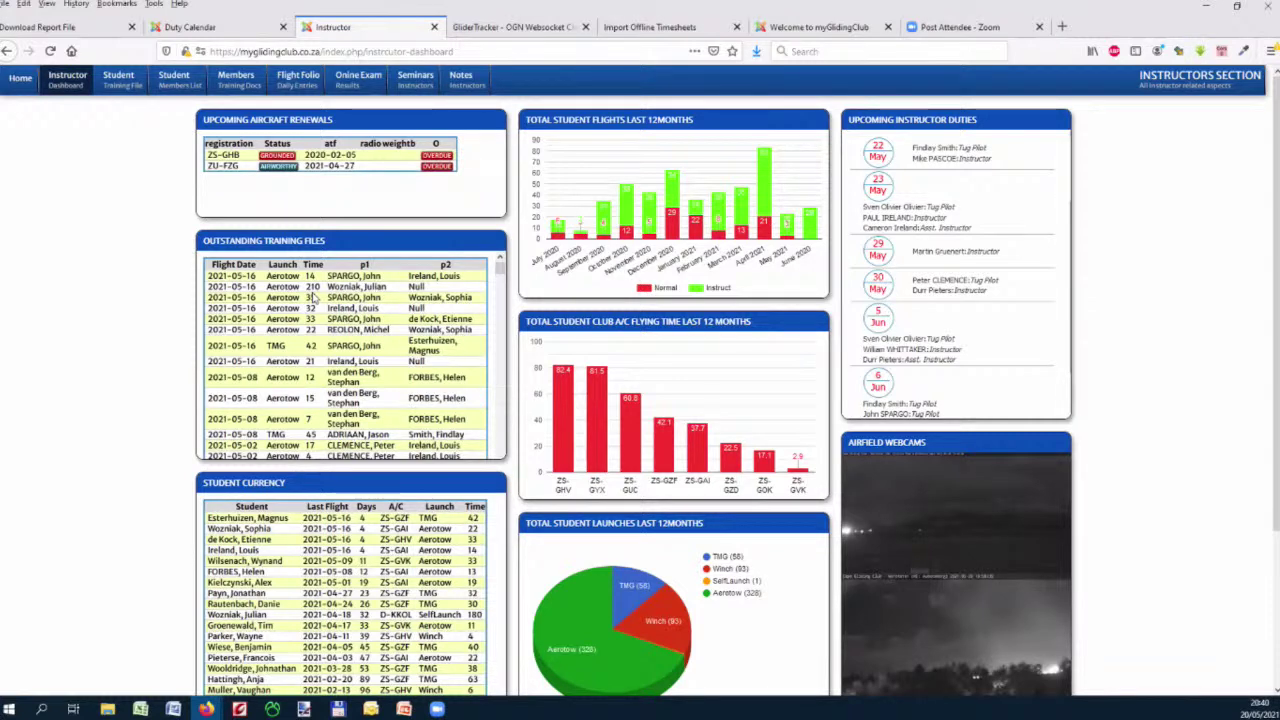
Open the student training files and review the training entry for the 14:56 ZS-GVK flight on 2021-05-09, down to its signatures
{"action": "left_click", "coordinate": [112, 86]}
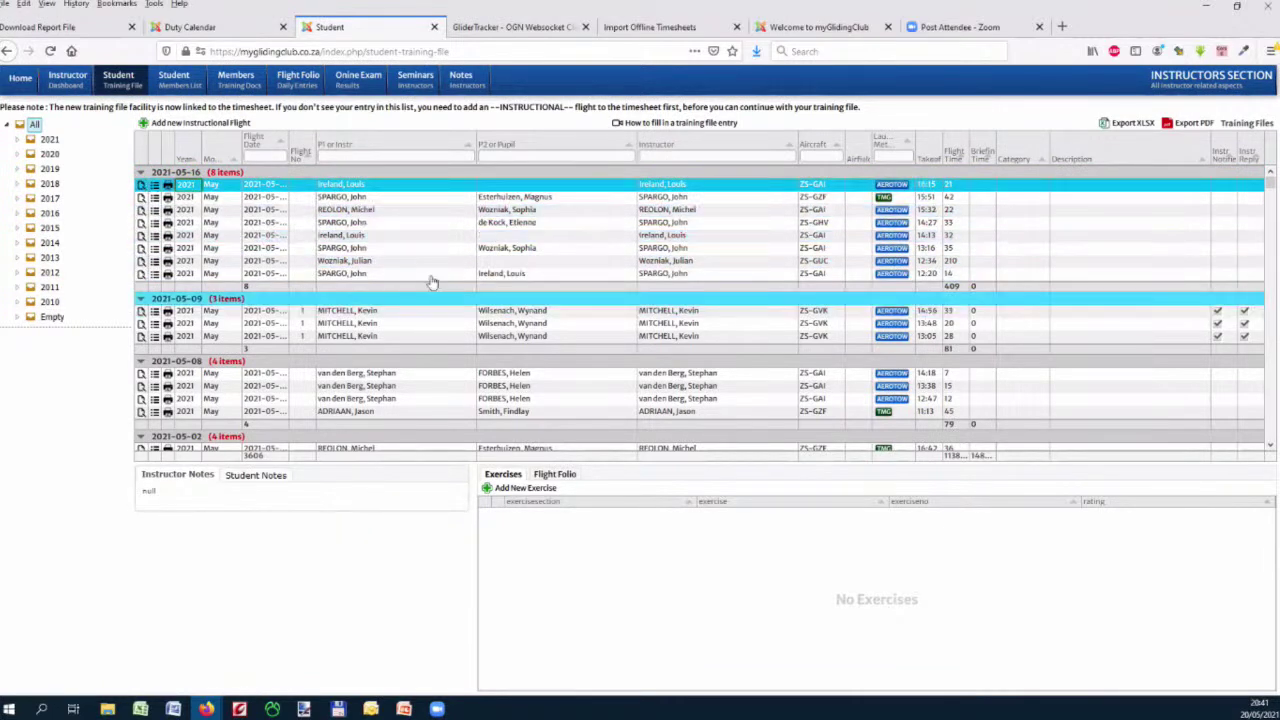
{"action": "left_click", "coordinate": [370, 312]}
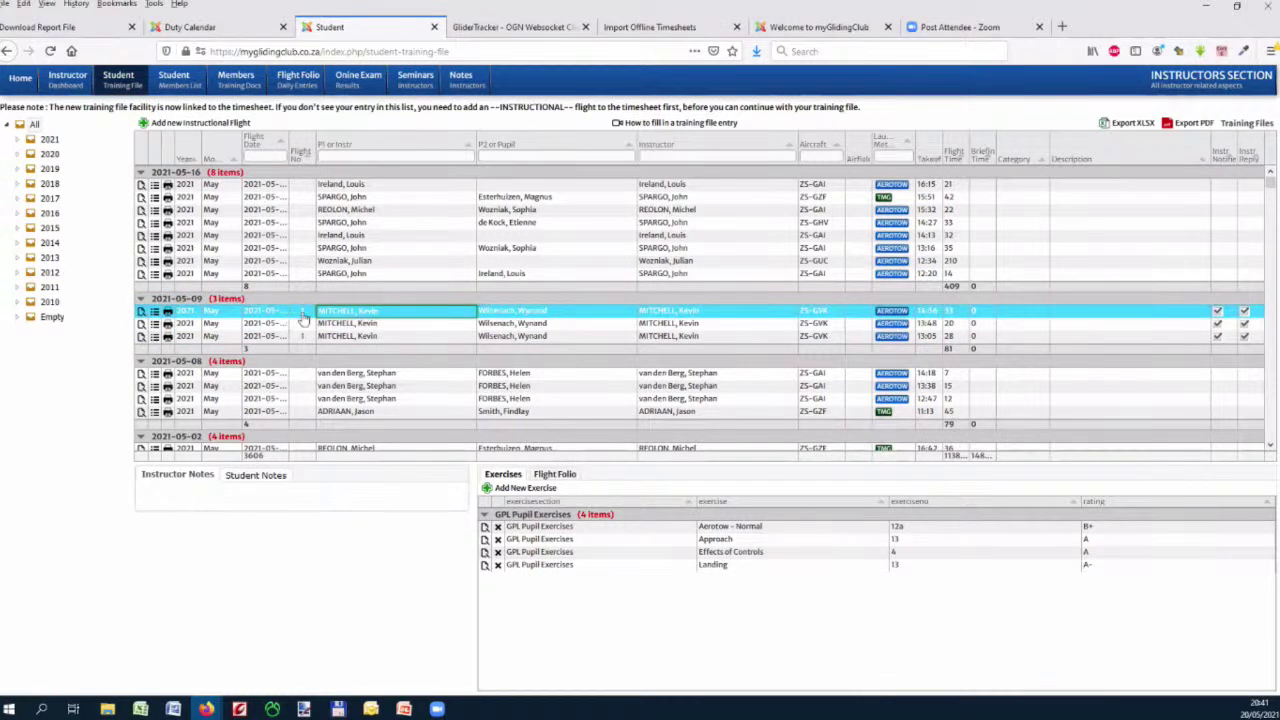
{"action": "left_click", "coordinate": [141, 311]}
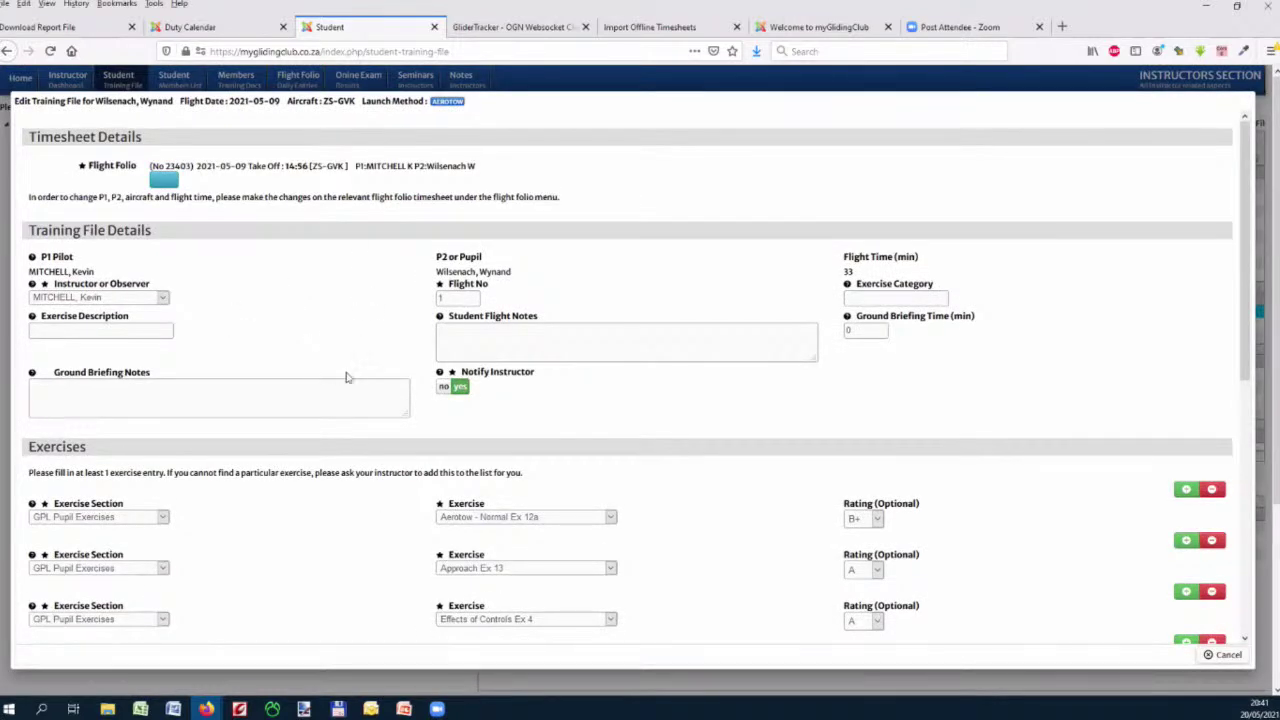
{"action": "scroll", "coordinate": [540, 390], "scroll_direction": "down", "scroll_amount": 1}
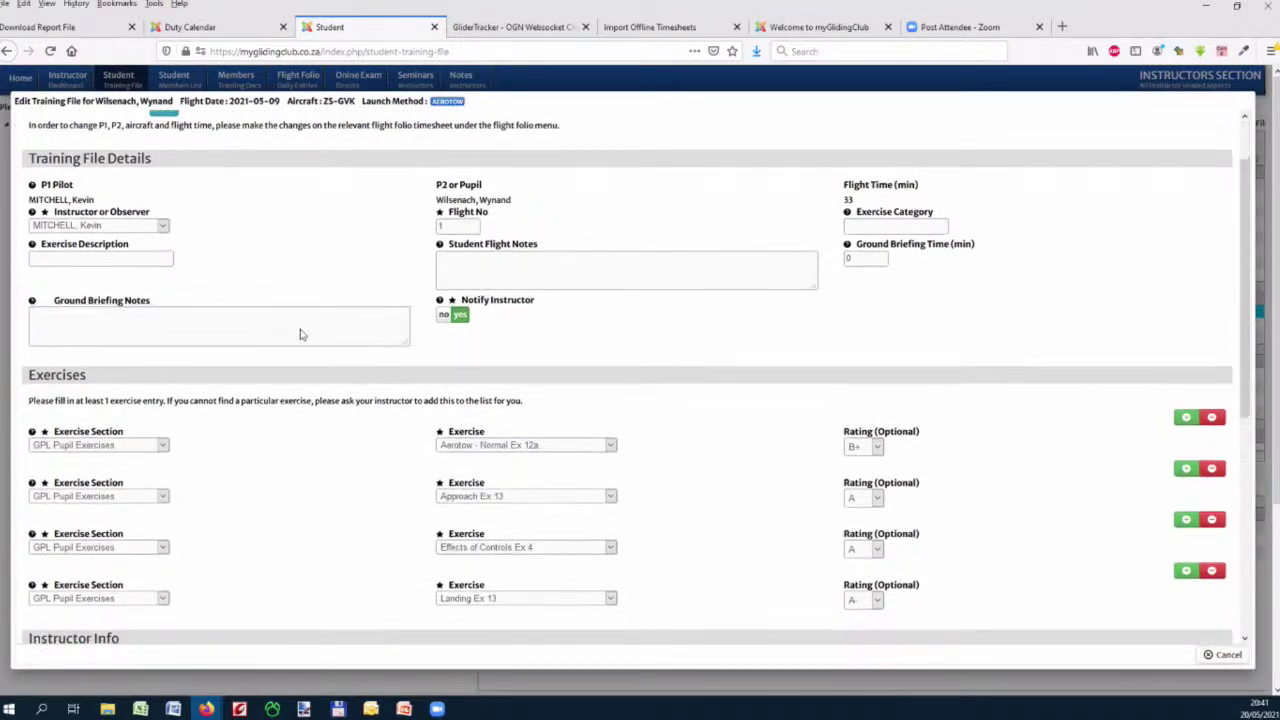
{"action": "scroll", "coordinate": [270, 380], "scroll_direction": "down", "scroll_amount": 1}
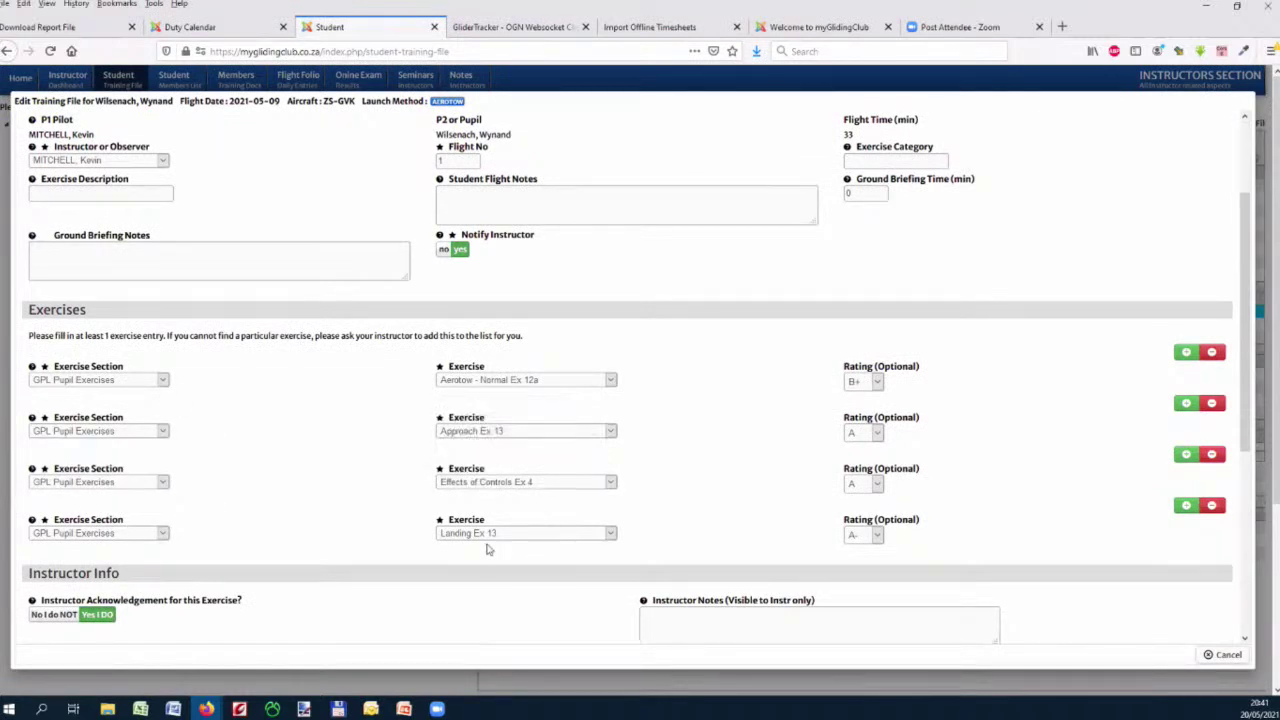
{"action": "scroll", "coordinate": [328, 431], "scroll_direction": "down", "scroll_amount": 5}
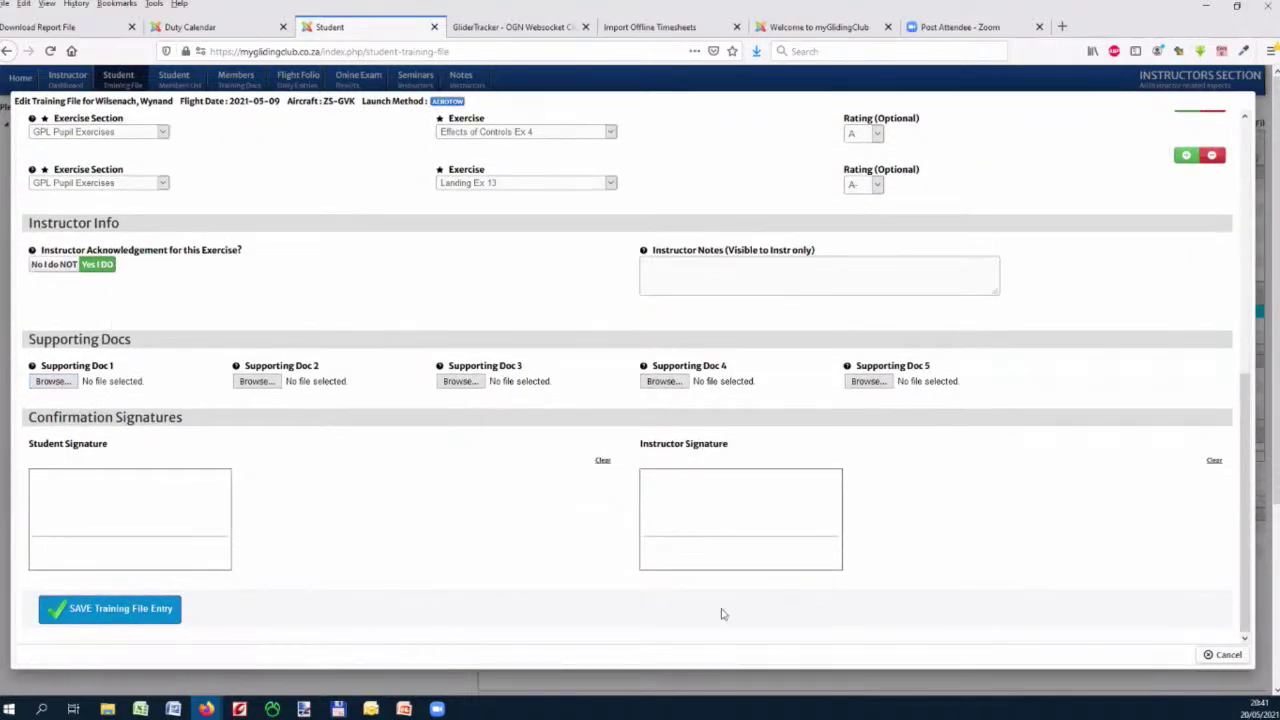
Draw sample instructor and student signatures on the training entry, and close it without saving
{"action": "left_click", "coordinate": [794, 531]}
{"action": "left_click_drag", "start_coordinate": [699, 535], "coordinate": [768, 503]}
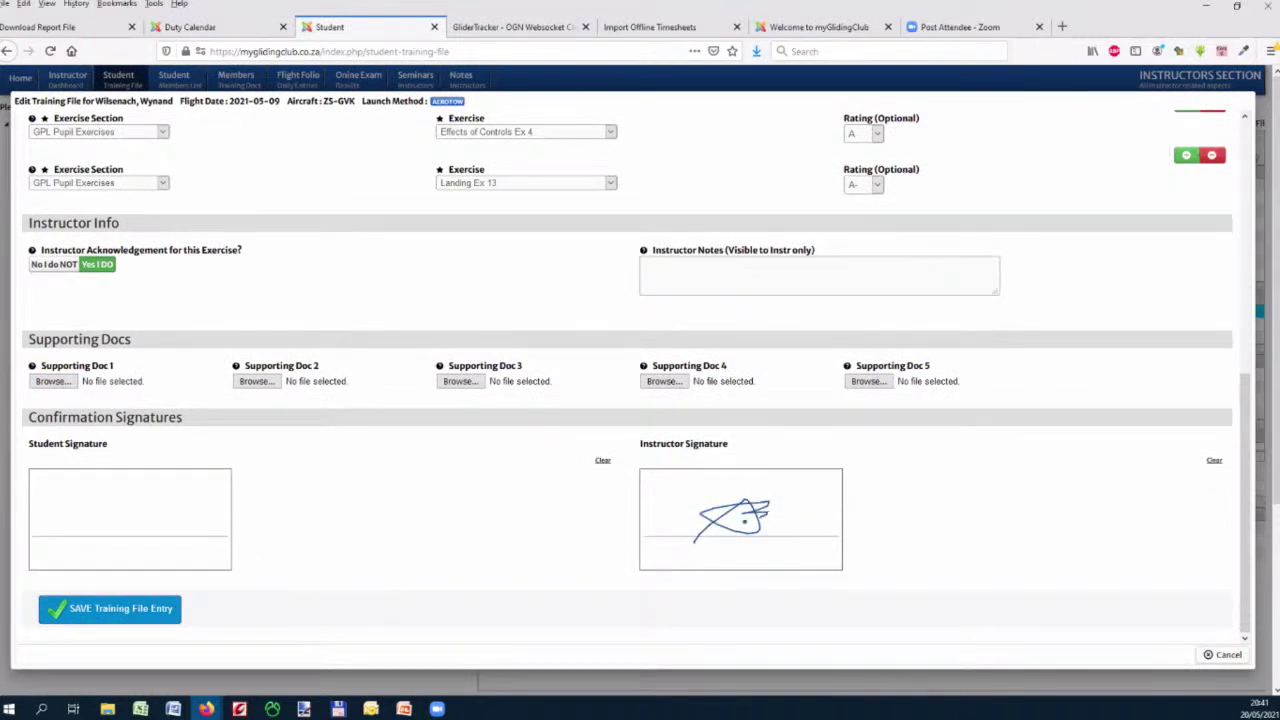
{"action": "mouse_move", "coordinate": [160, 510]}
{"action": "left_mouse_down"}
{"action": "mouse_move", "coordinate": [192, 518]}
{"action": "mouse_move", "coordinate": [160, 500]}
{"action": "left_mouse_up"}
{"action": "scroll", "coordinate": [500, 514], "scroll_direction": "up", "scroll_amount": 3}
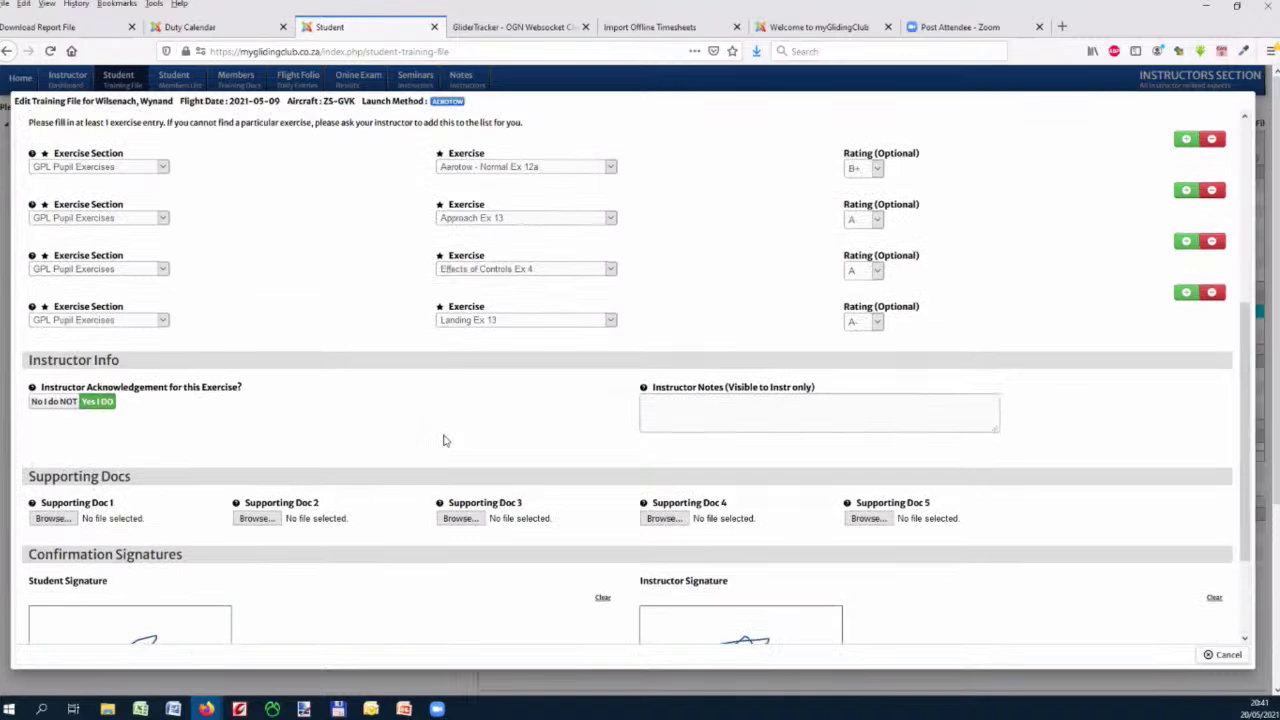
{"action": "scroll", "coordinate": [445, 440], "scroll_direction": "up", "scroll_amount": 6}
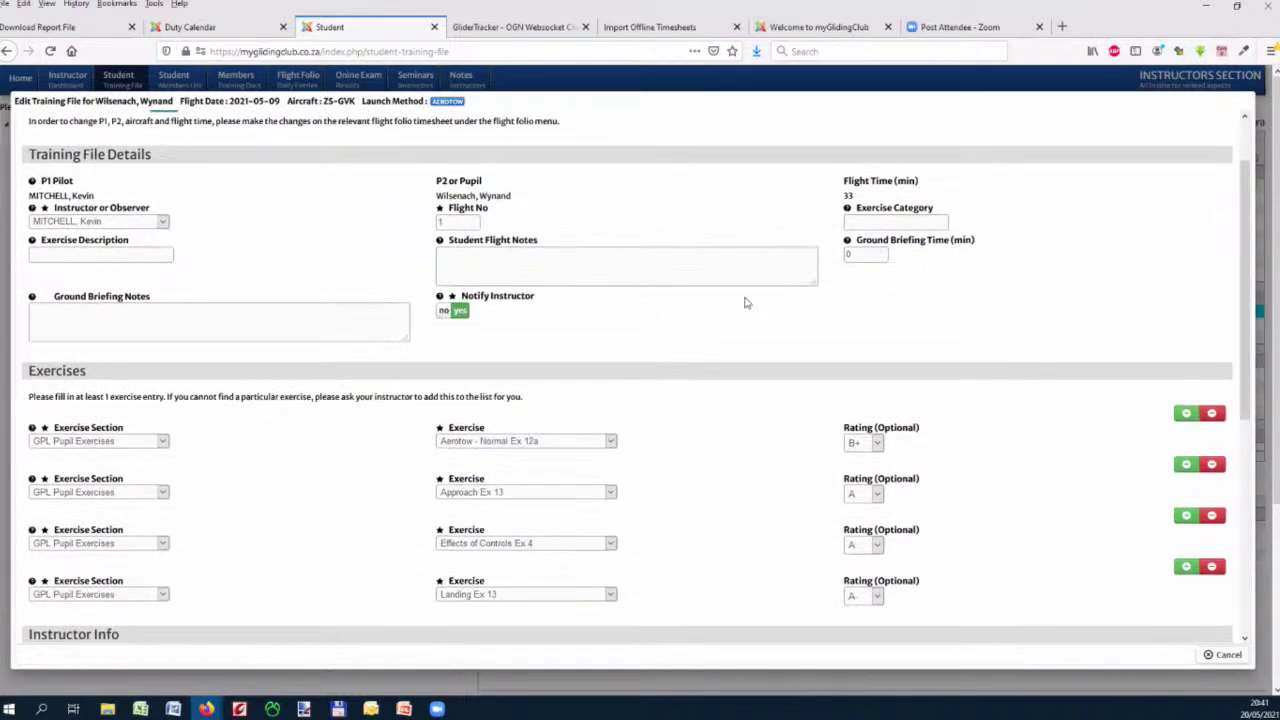
{"action": "scroll", "coordinate": [1130, 280], "scroll_direction": "up", "scroll_amount": 2}
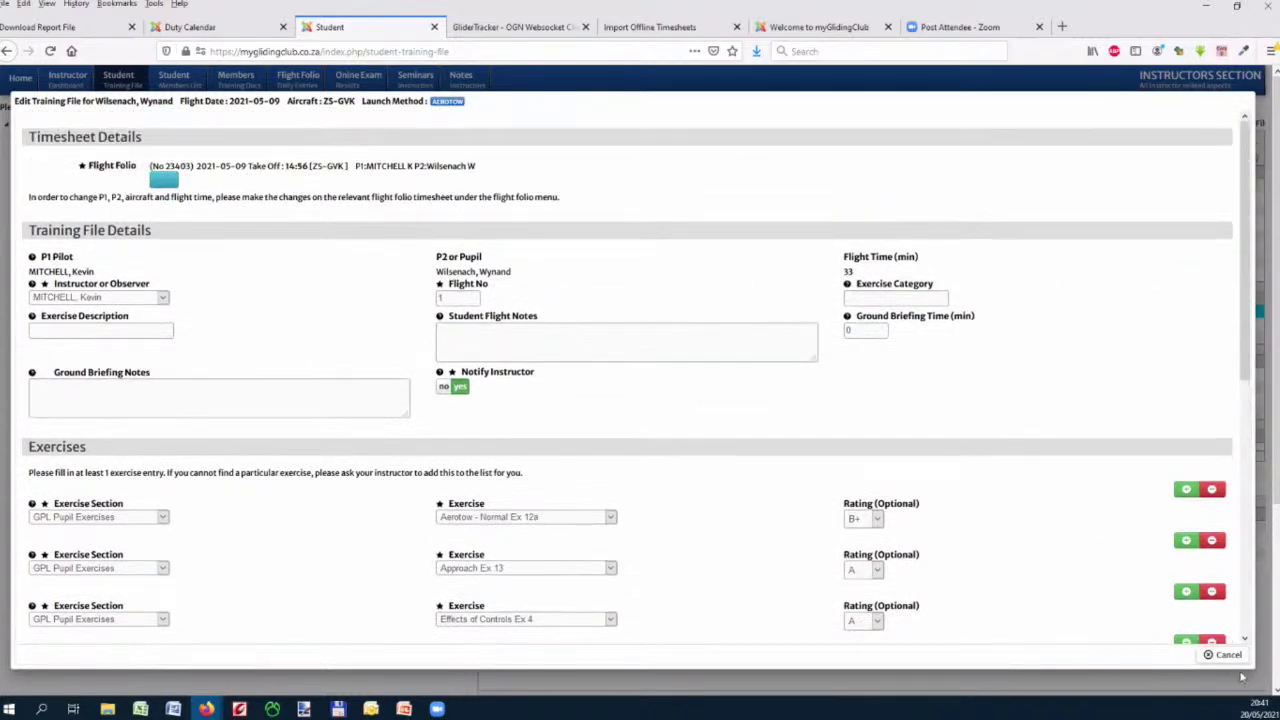
{"action": "left_click", "coordinate": [1224, 660]}
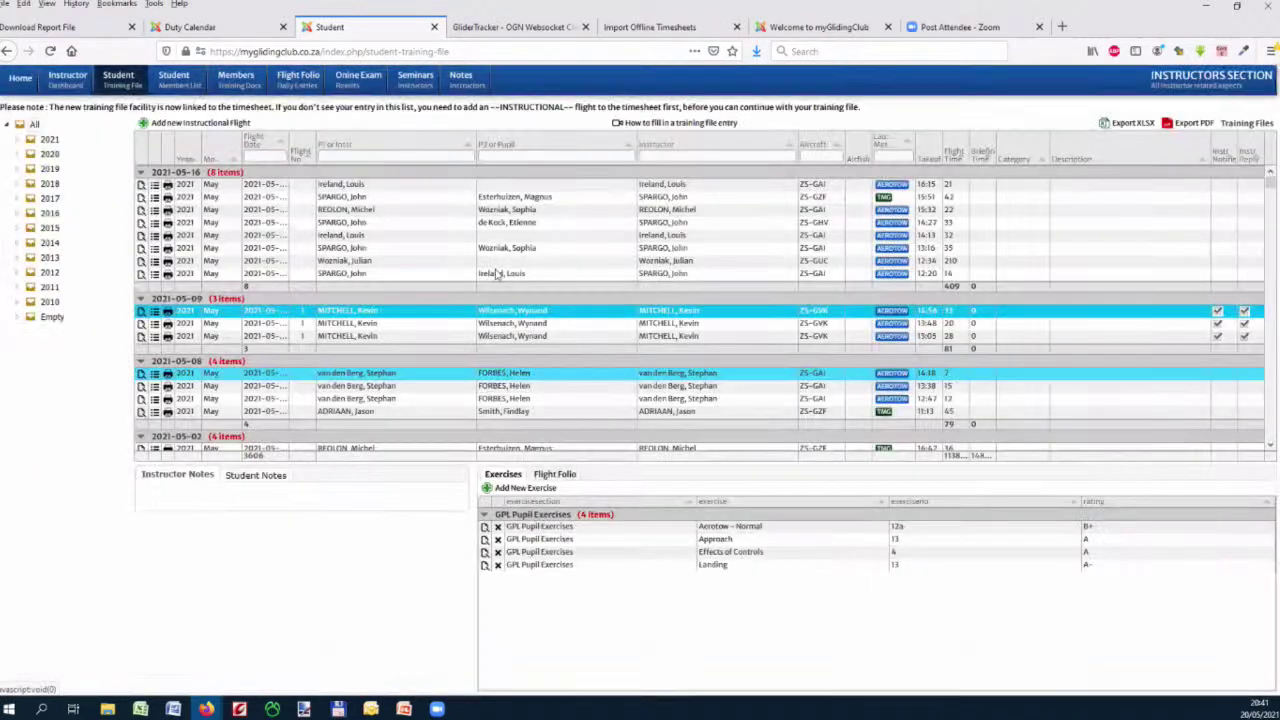
Limit the training files to 2021 and filter the P1 or instructor column by "ir"
{"action": "left_click", "coordinate": [389, 224]}
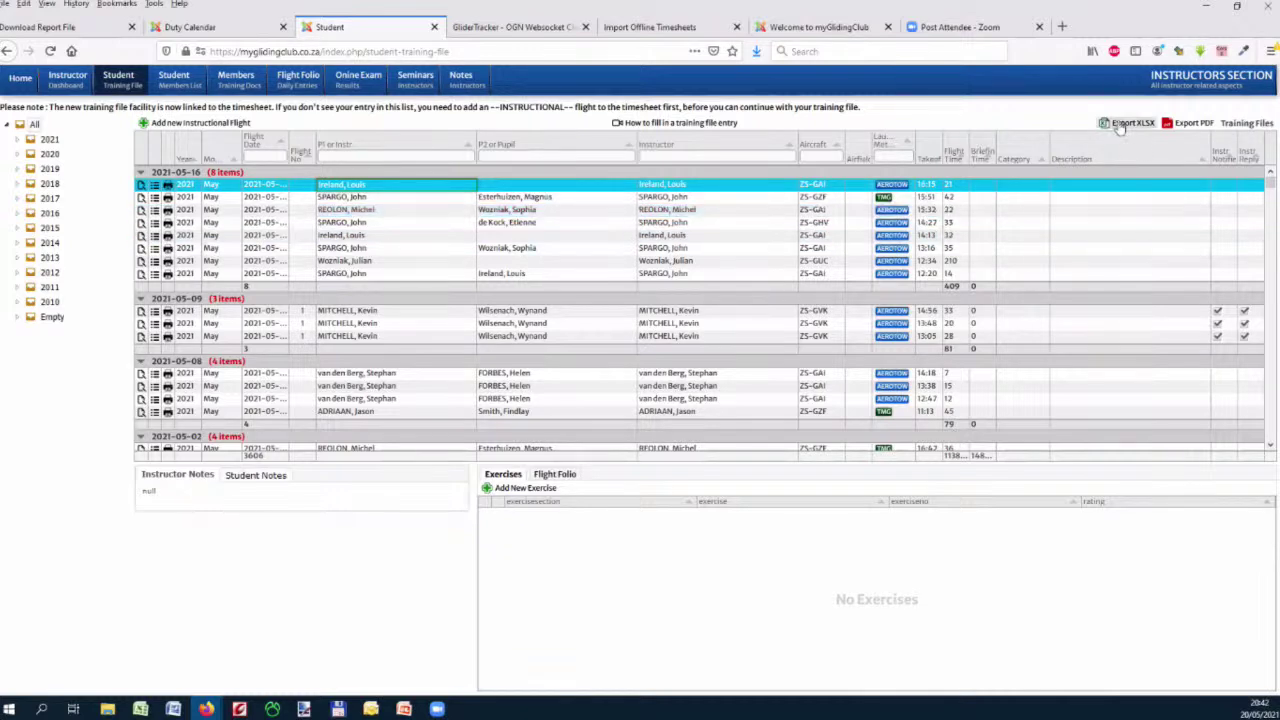
{"action": "left_click", "coordinate": [50, 140]}
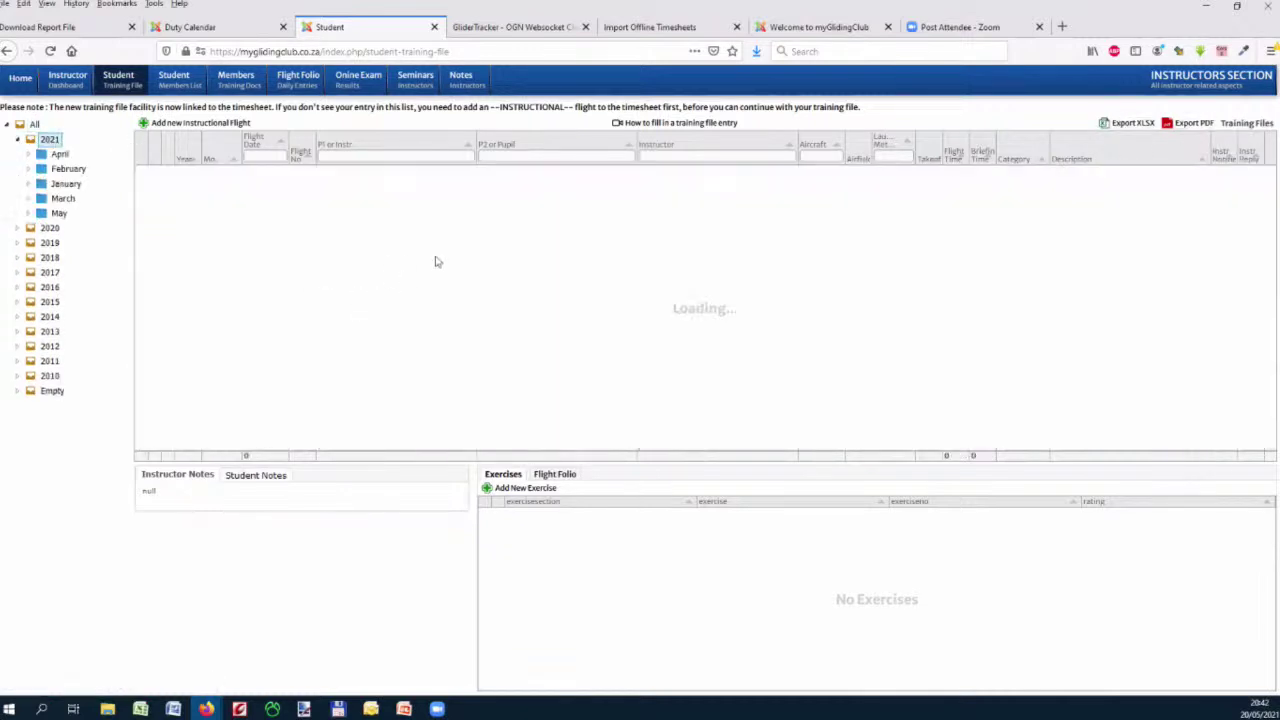
{"action": "left_click", "coordinate": [372, 155]}
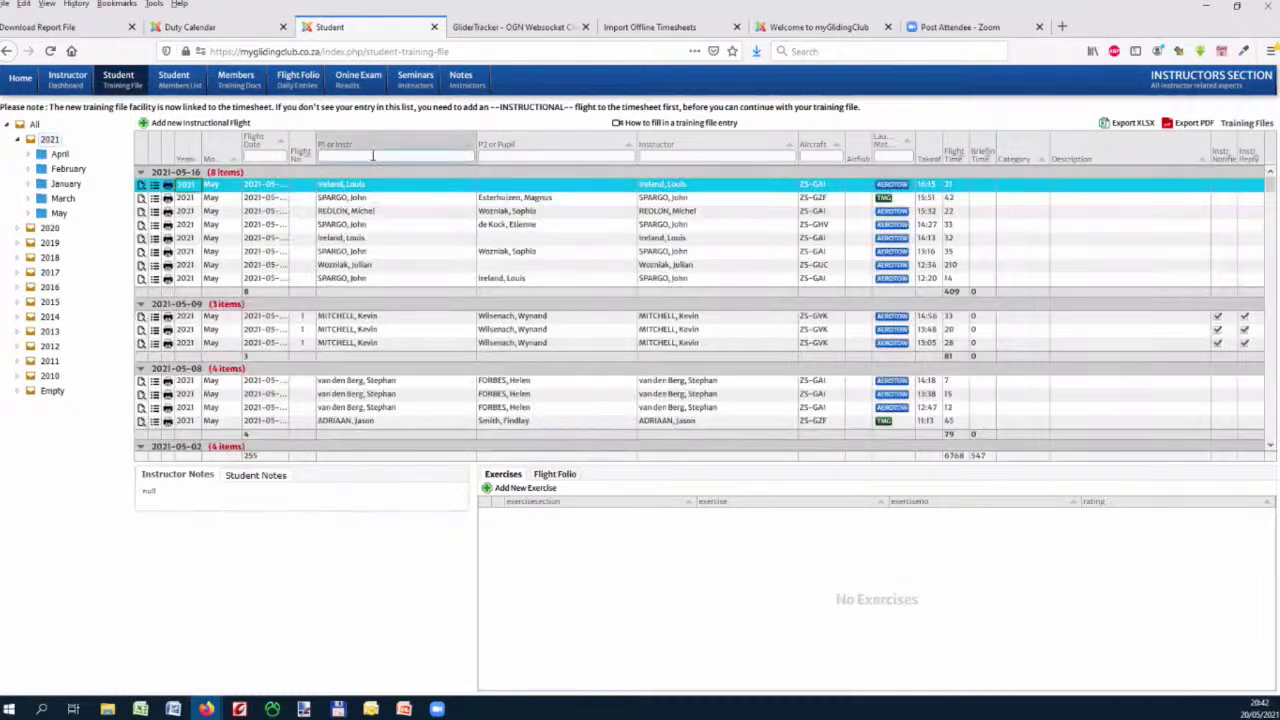
{"action": "type", "text": "ir"}
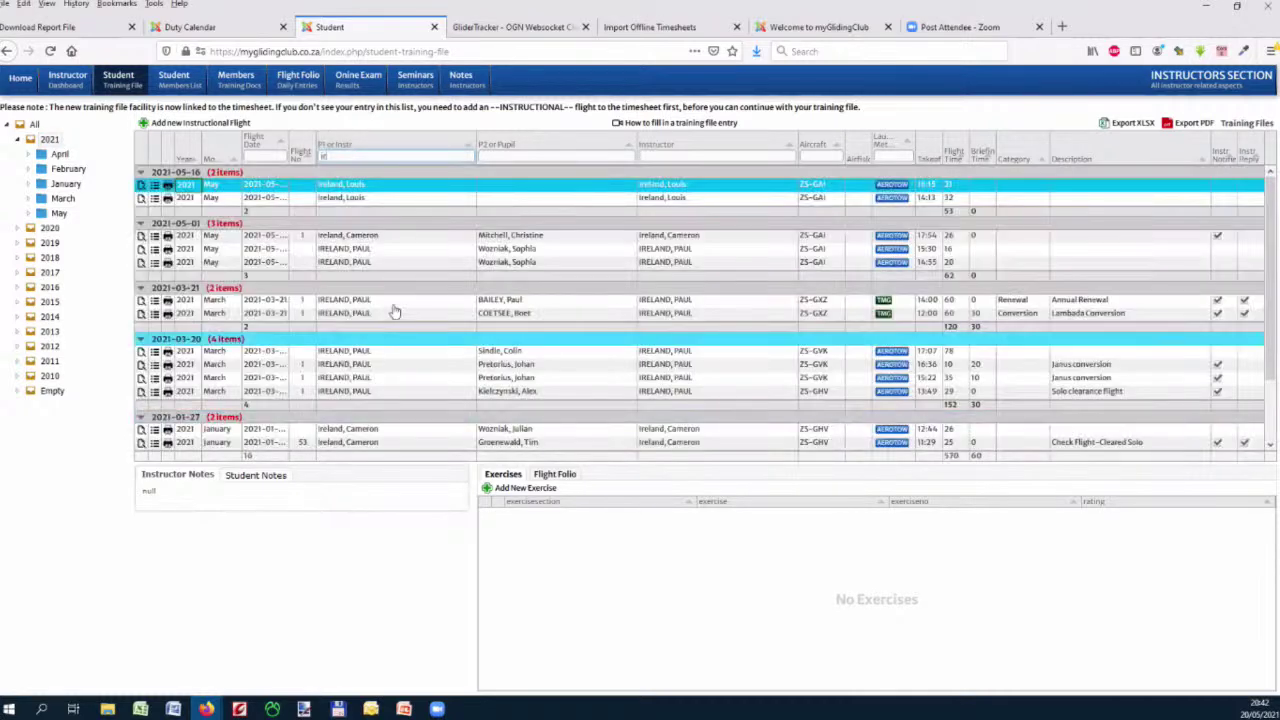
Export the filtered training files as a PDF and open data.pdf with Firefox
{"action": "left_click", "coordinate": [1190, 123]}
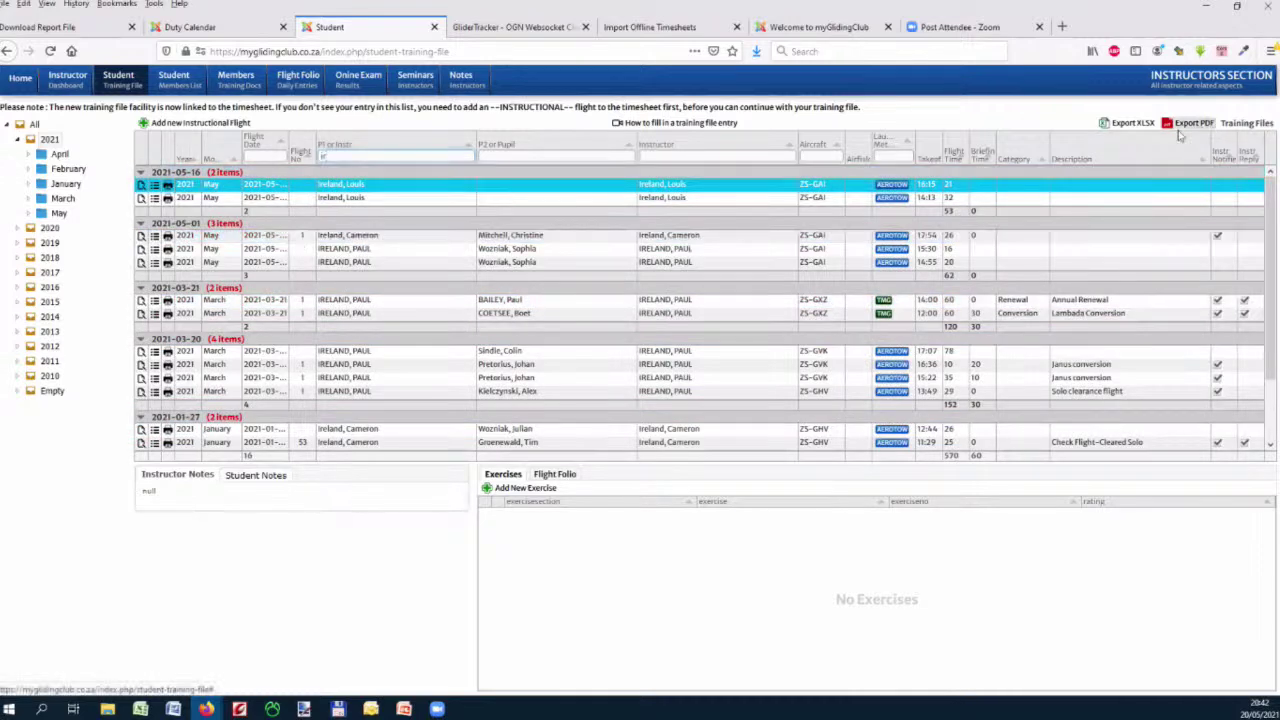
{"action": "left_click", "coordinate": [521, 352]}
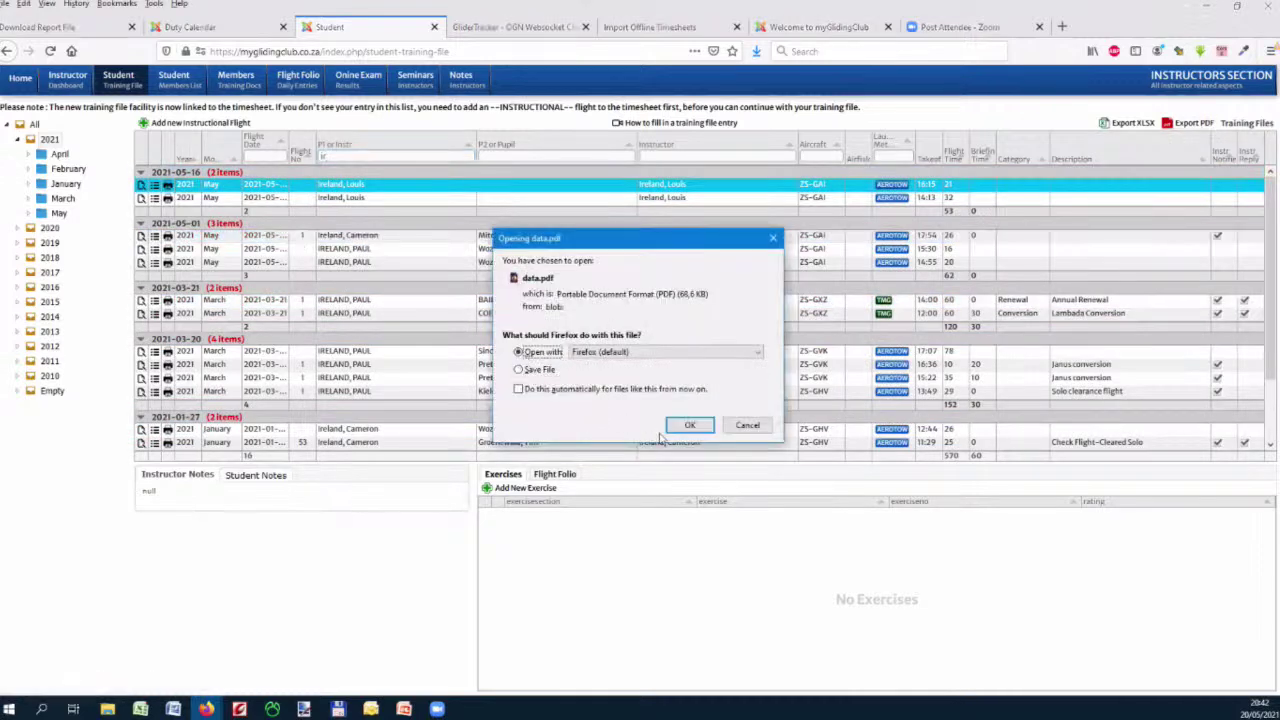
{"action": "left_click", "coordinate": [689, 425]}
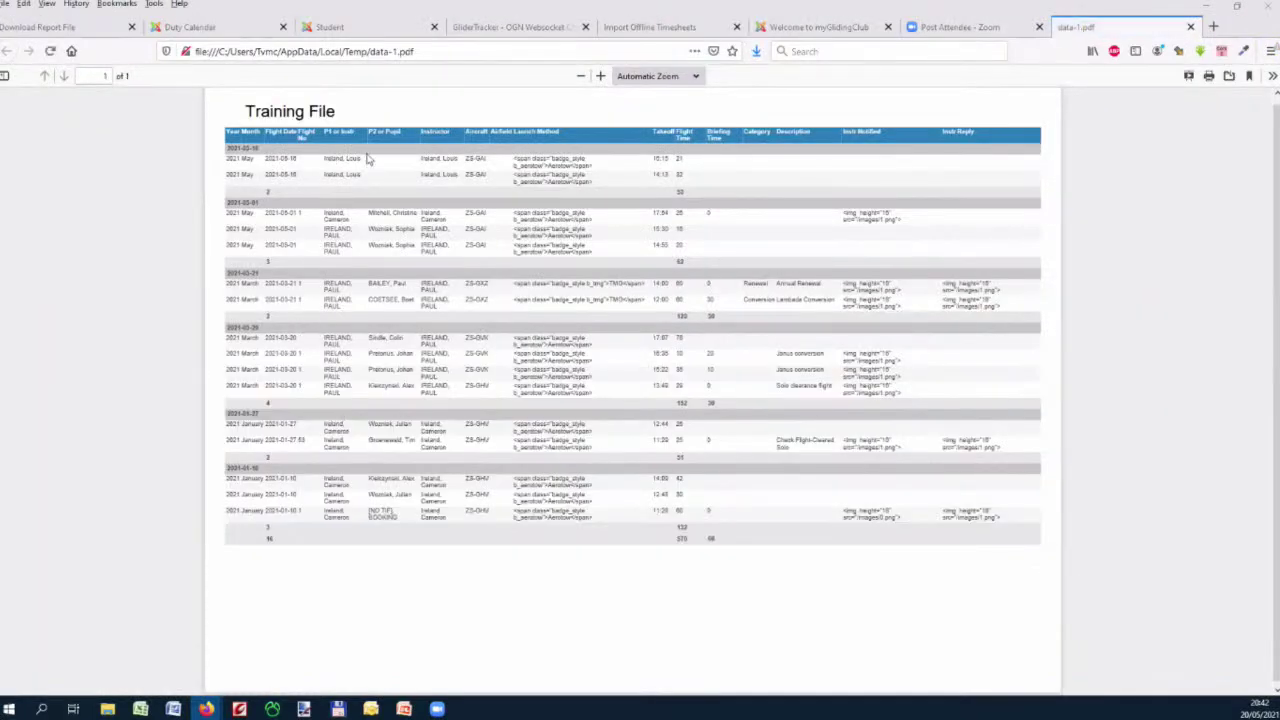
Close the exported PDF and return from the instructors section to the club home page
{"action": "left_click", "coordinate": [1190, 27]}
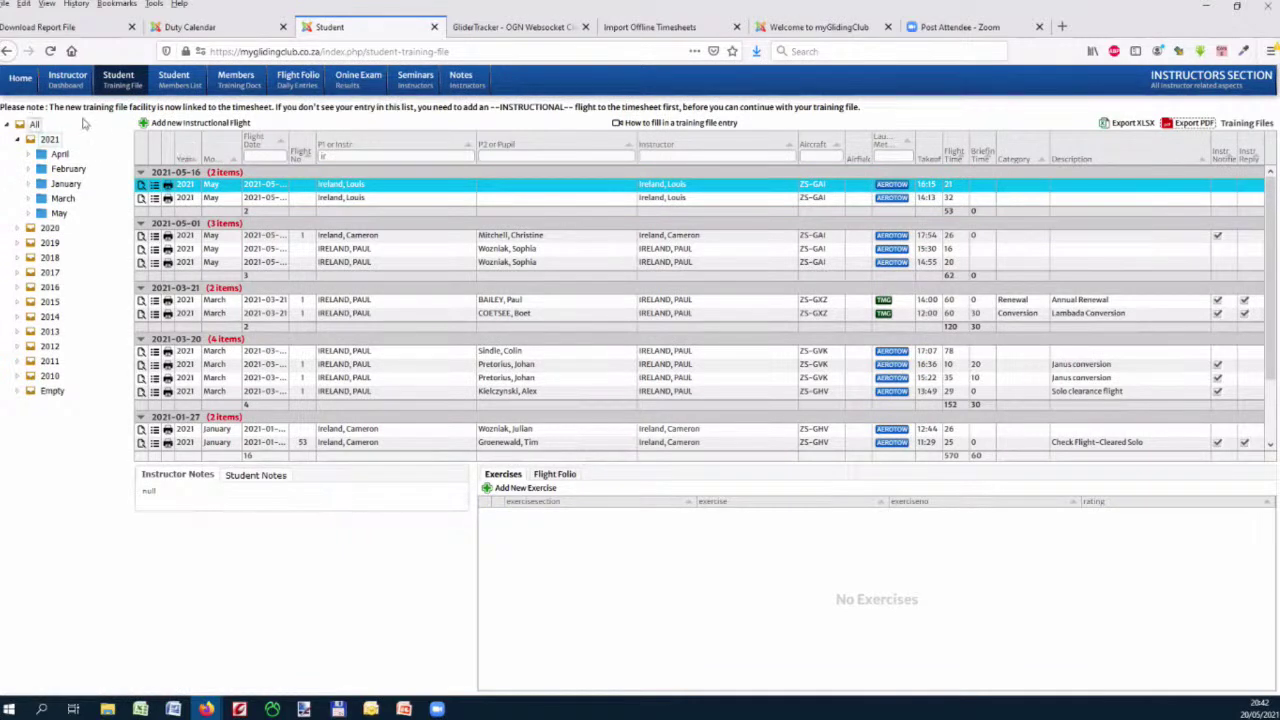
{"action": "left_click", "coordinate": [20, 86]}
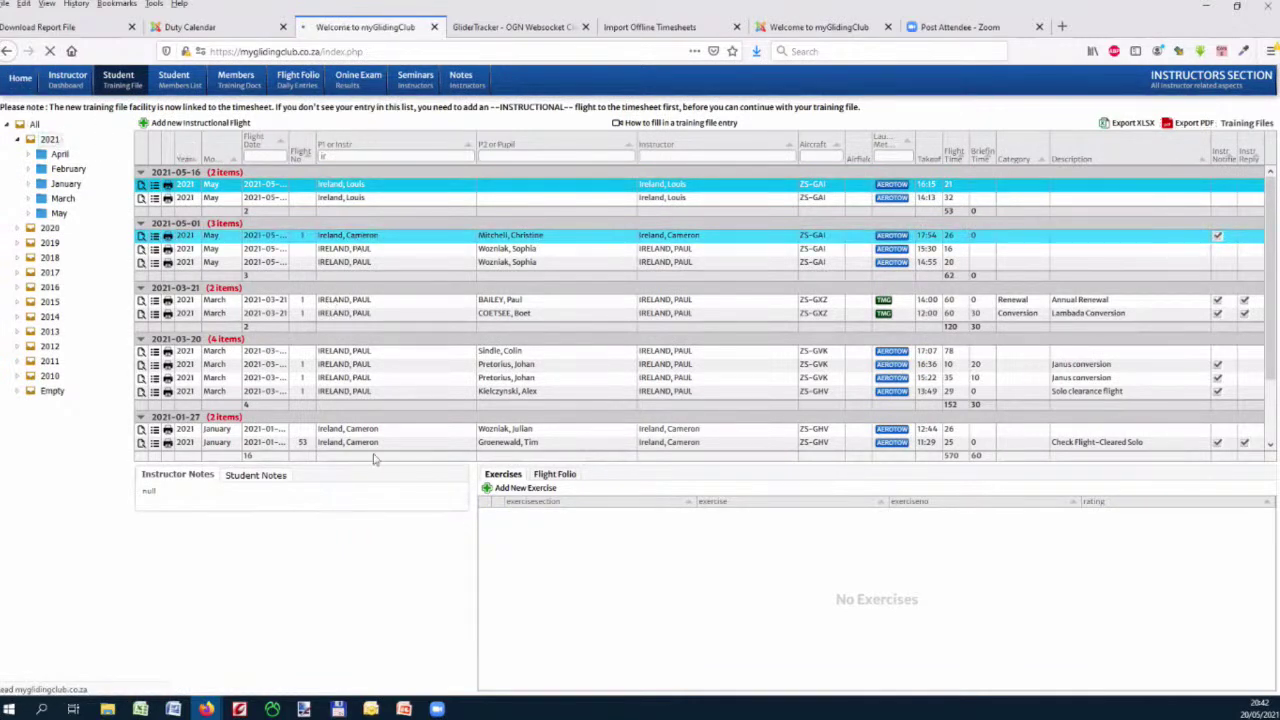